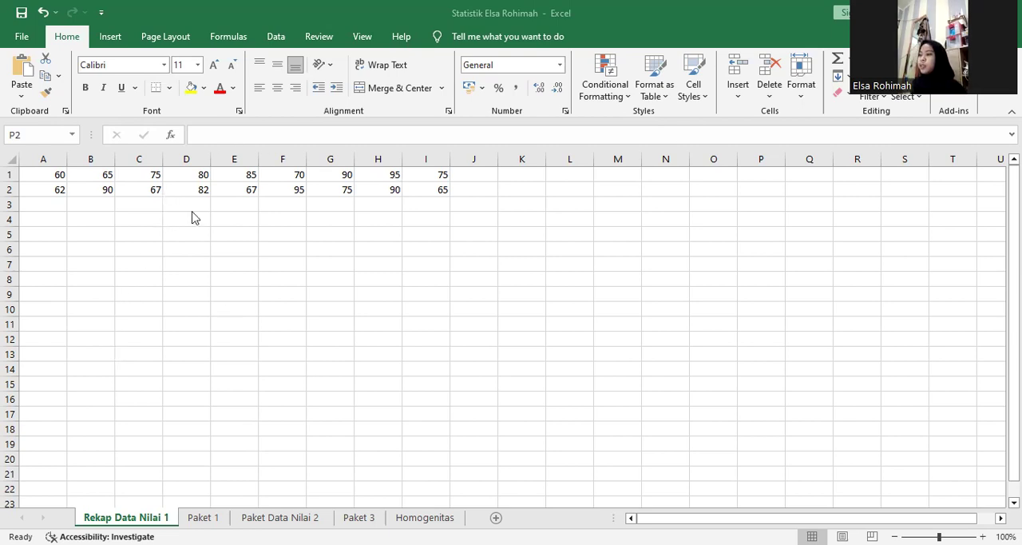
Open the Paket 1 worksheet at its first rows.
{"action": "left_click", "coordinate": [59, 152]}
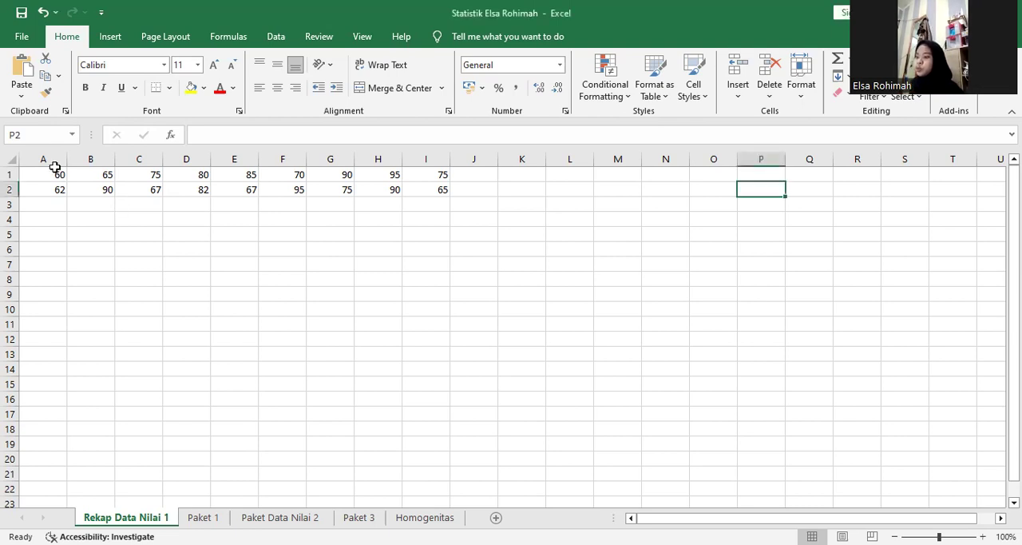
{"action": "left_click", "coordinate": [205, 521]}
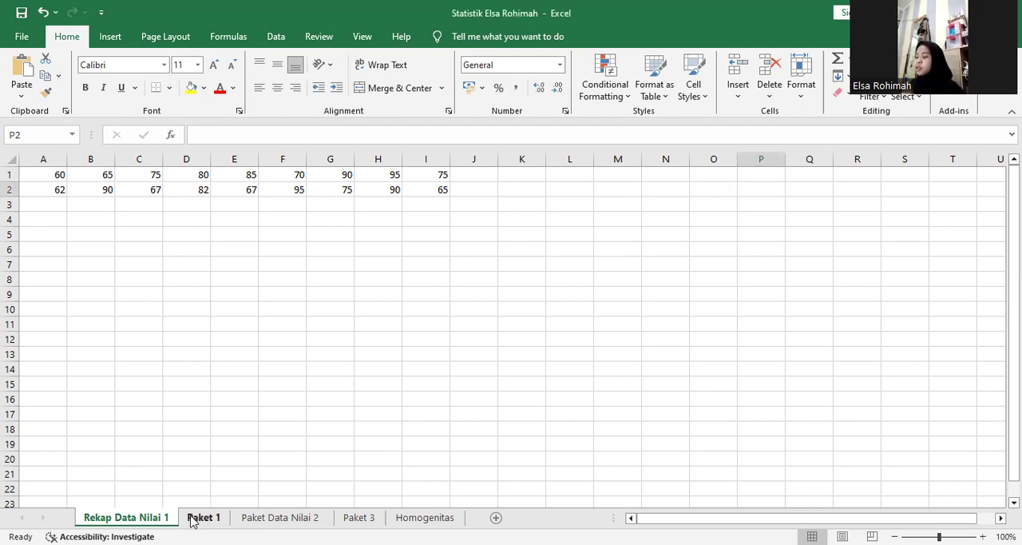
{"action": "left_click", "coordinate": [193, 520]}
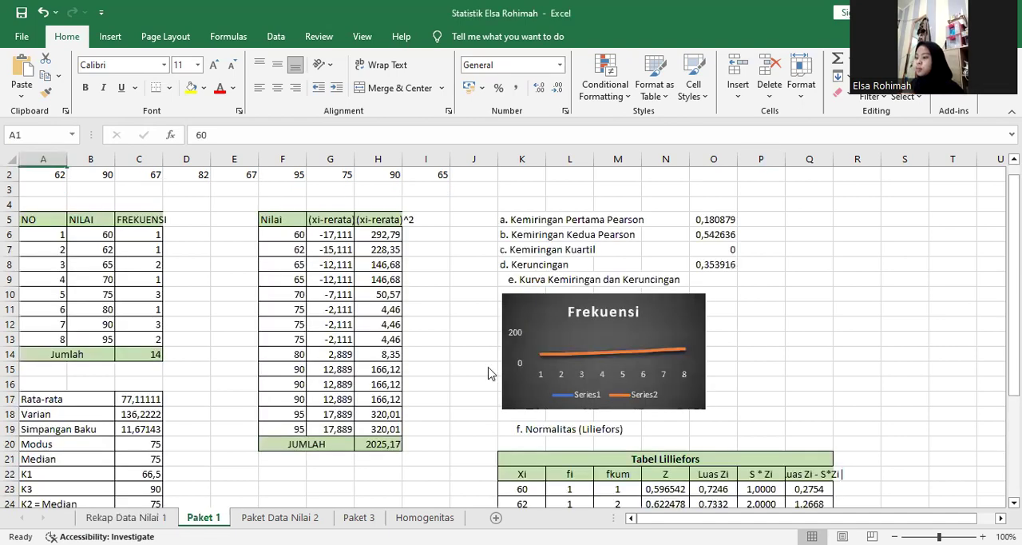
{"action": "left_click_drag", "start_coordinate": [1013, 276], "coordinate": [1013, 274]}
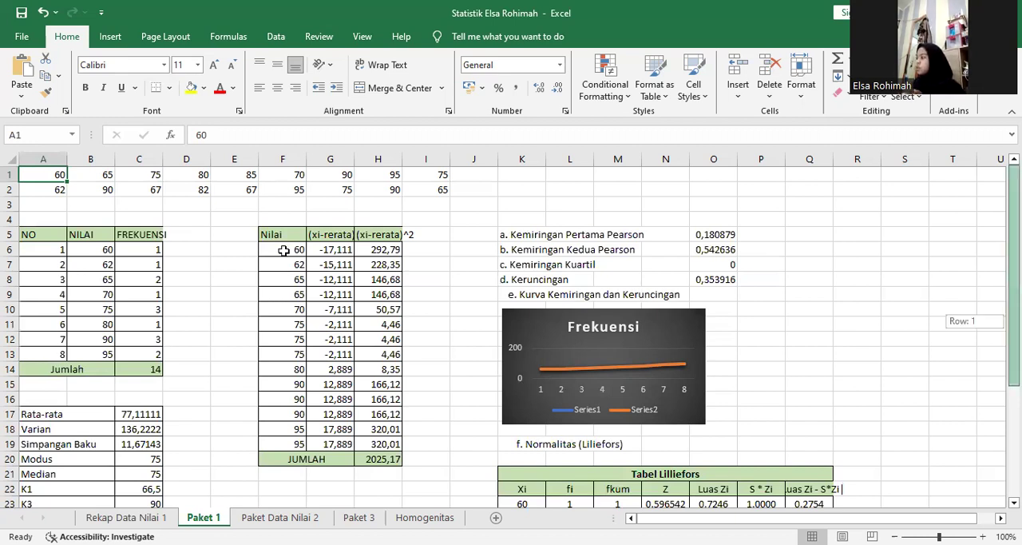
Examine the NILAI and FREKUENSI entries in the first two rows of the frequency table.
{"action": "left_click", "coordinate": [73, 237]}
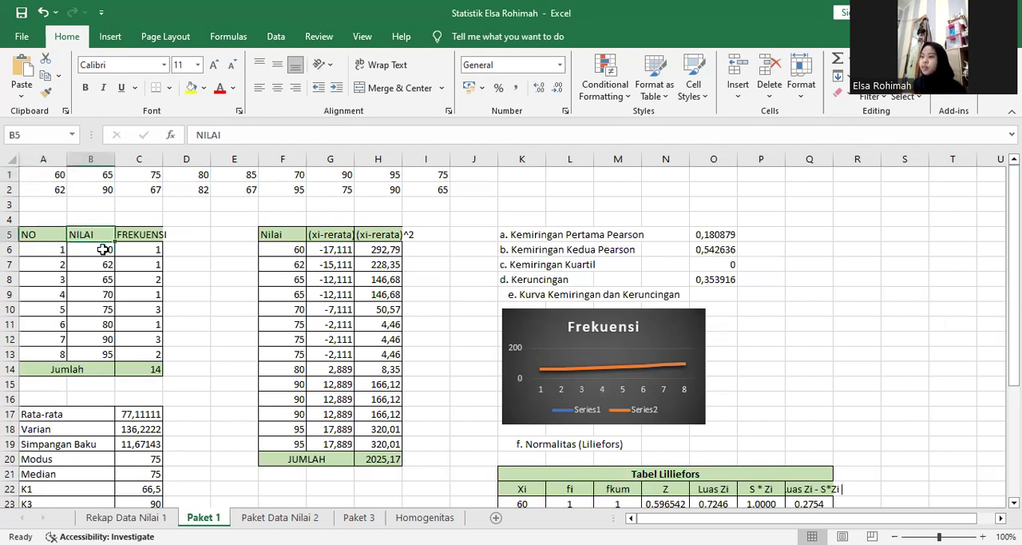
{"action": "left_click", "coordinate": [103, 250]}
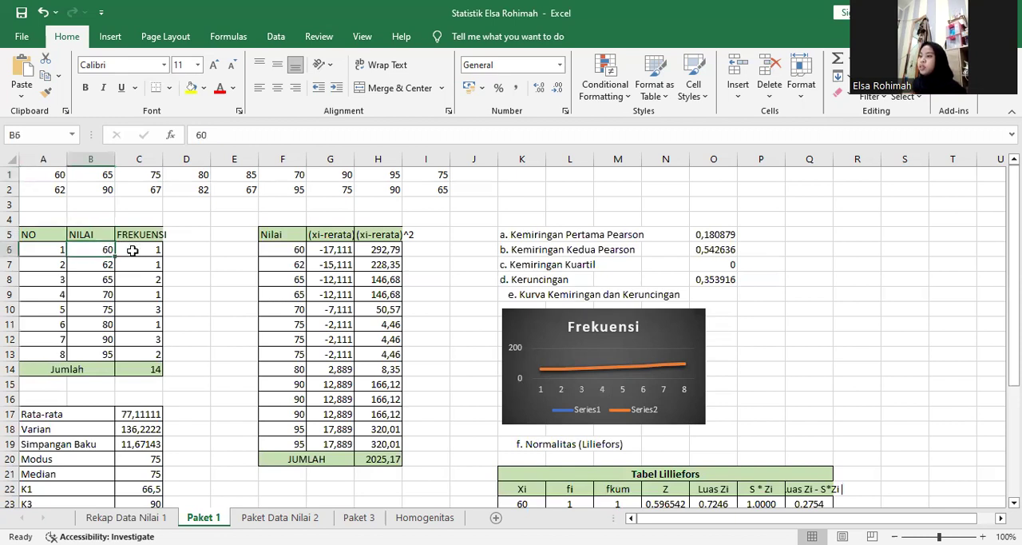
{"action": "left_click", "coordinate": [130, 249]}
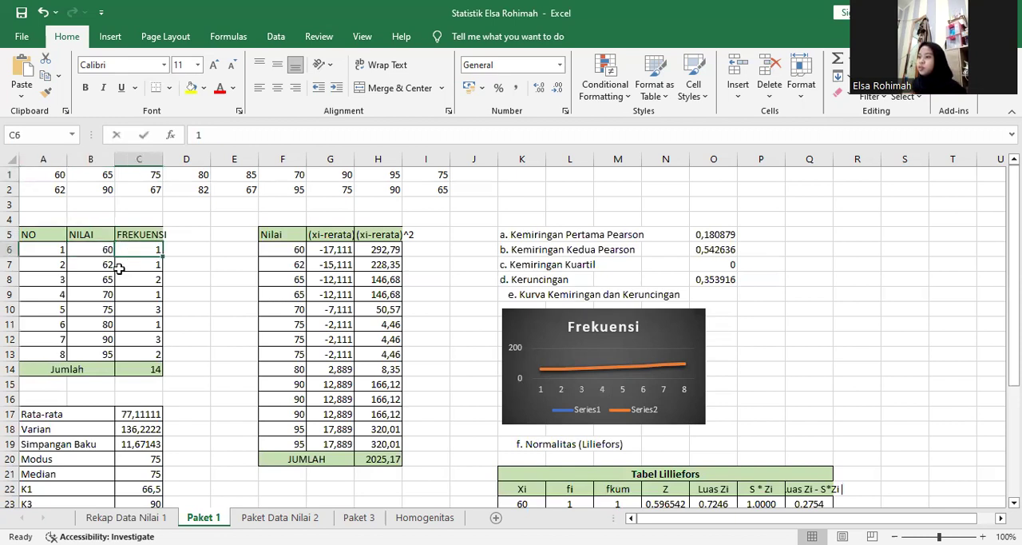
{"action": "double_click", "coordinate": [159, 248]}
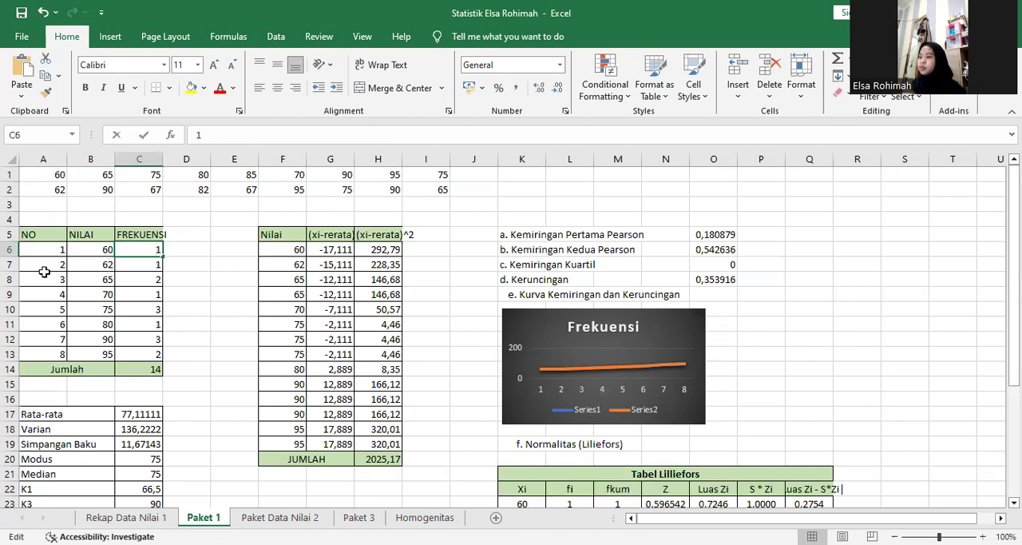
{"action": "left_click", "coordinate": [105, 264]}
{"action": "double_click", "coordinate": [102, 262]}
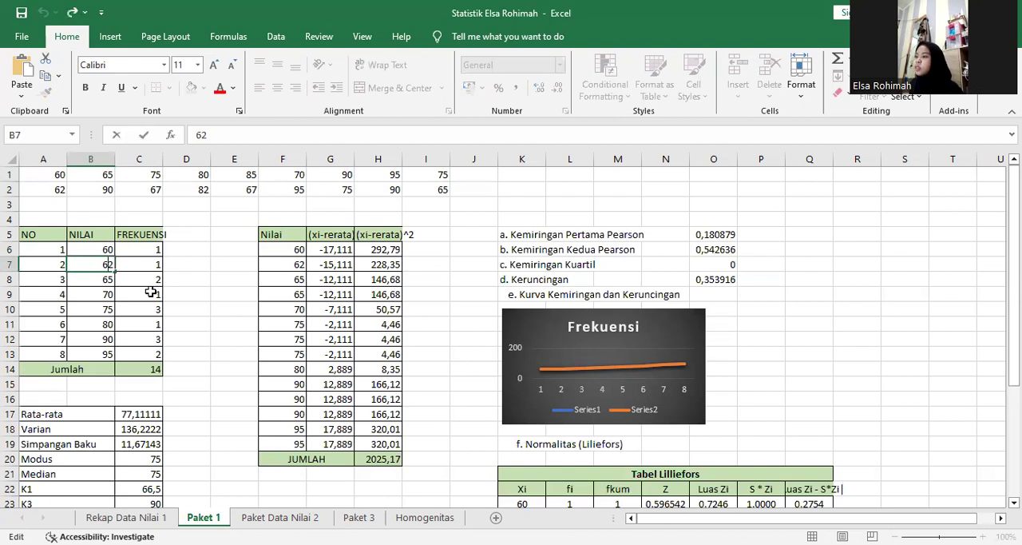
Inspect the formula behind the frequency table's Jumlah total in C14.
{"action": "left_click", "coordinate": [142, 366]}
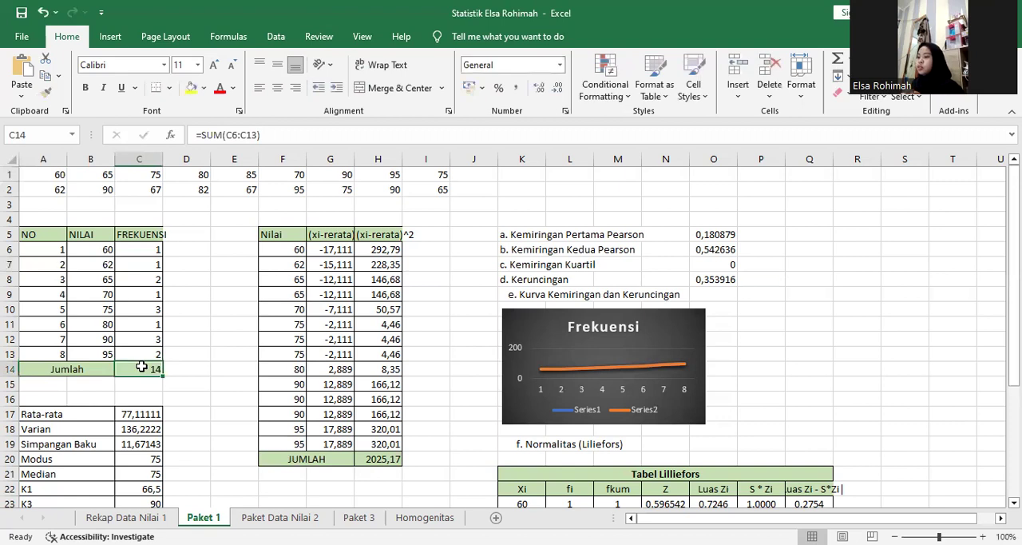
{"action": "double_click", "coordinate": [143, 366]}
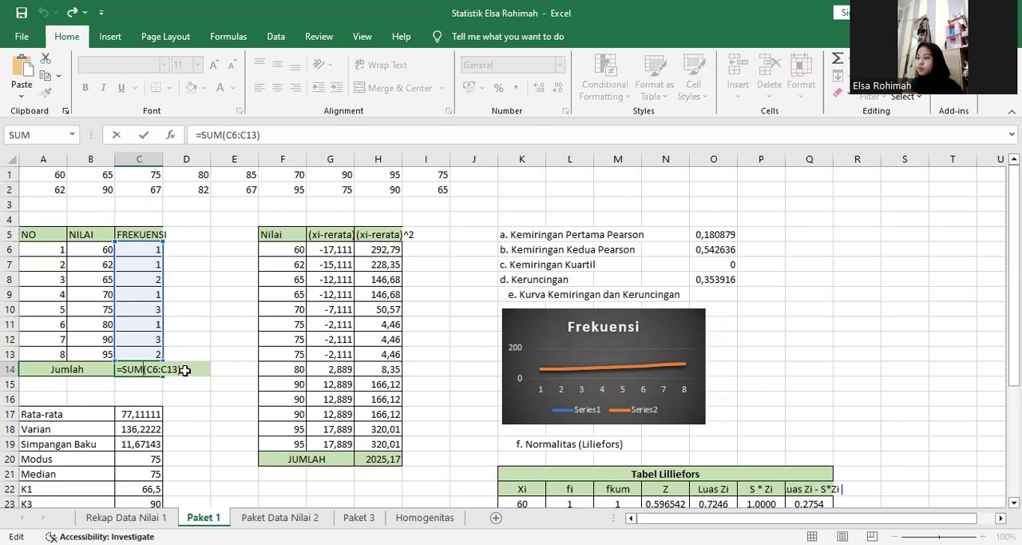
{"action": "left_click", "coordinate": [185, 377]}
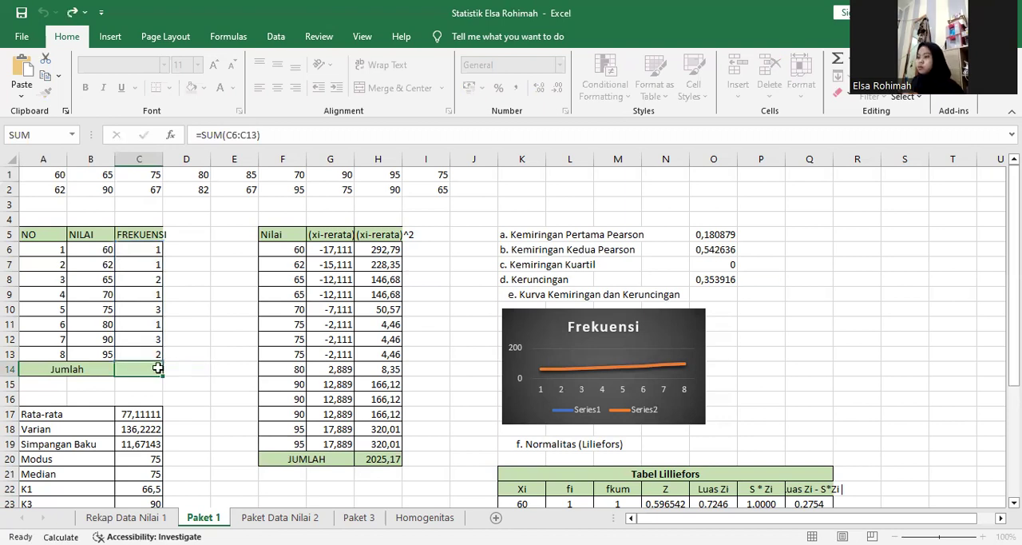
{"action": "left_click", "coordinate": [157, 367]}
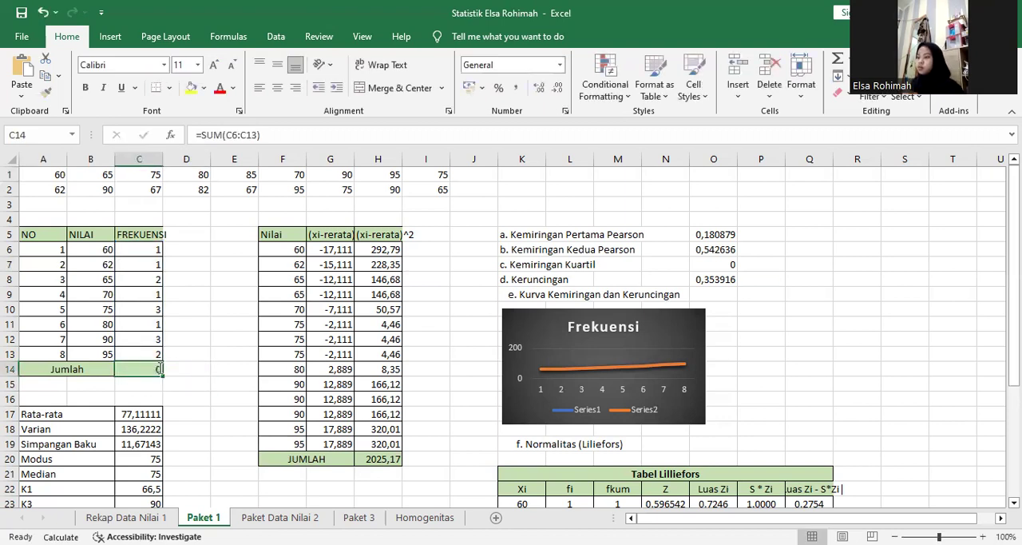
Re-enter the frequency total in C14 as a SUM of C6:C13.
{"action": "double_click", "coordinate": [152, 367]}
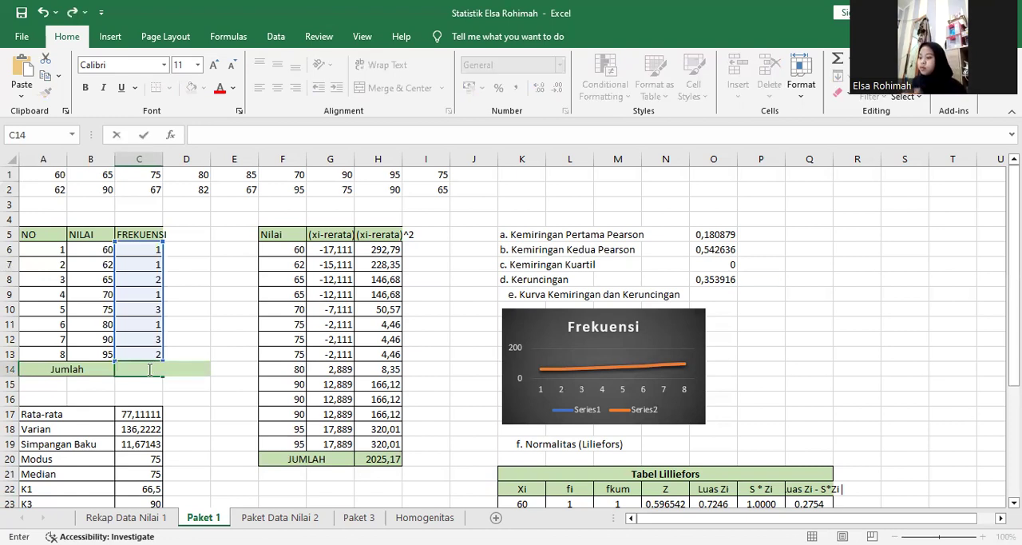
{"action": "type", "text": "=sum"}
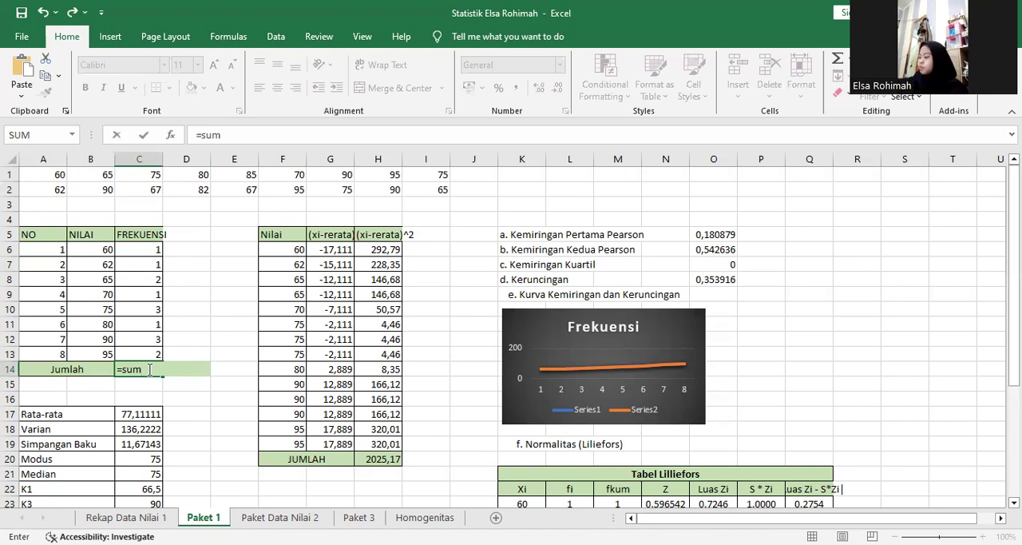
{"action": "type", "text": "("}
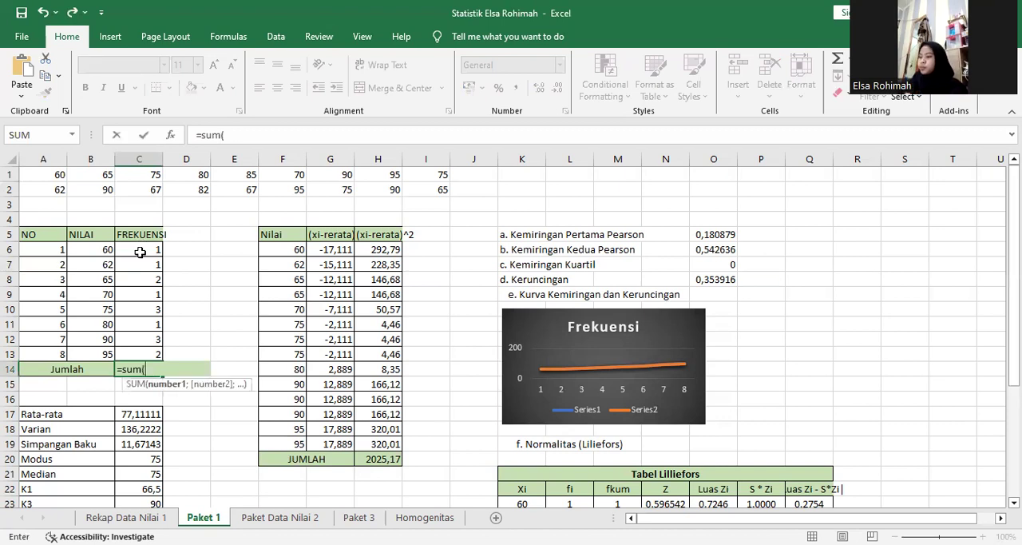
{"action": "left_click", "coordinate": [141, 250]}
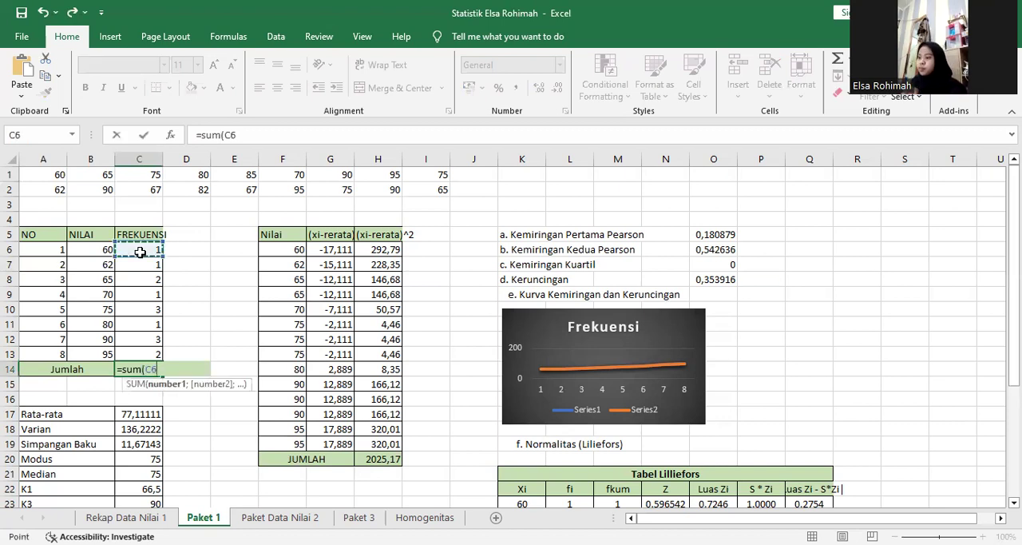
{"action": "left_click", "coordinate": [143, 347], "text": "shift"}
{"action": "key", "text": "Return"}
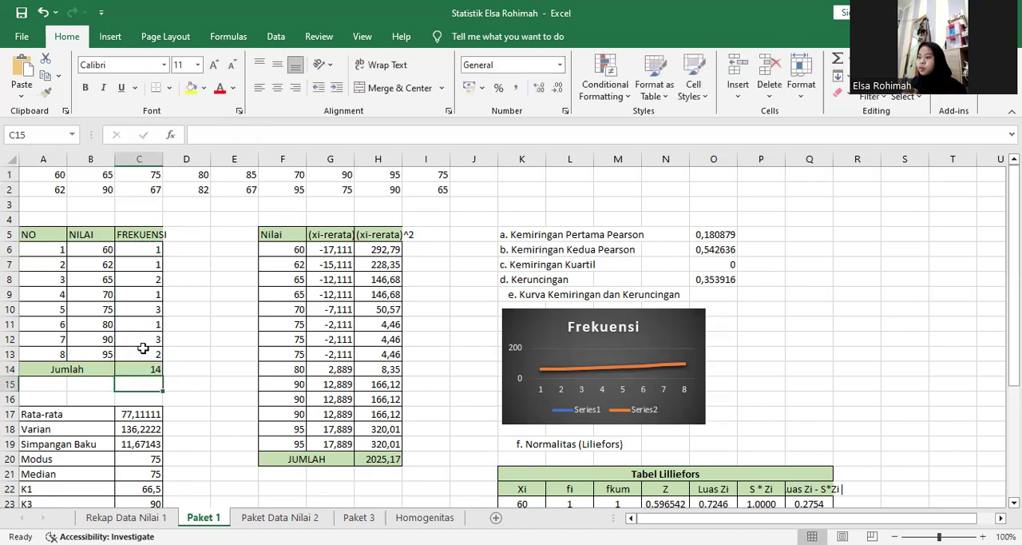
Look through the summary statistics from Rata-rata to P10 and check the Rata-rata formula in C17.
{"action": "key", "text": "Down"}
{"action": "key", "text": "Down"}
{"action": "key", "text": "Down"}
{"action": "key", "text": "Down"}
{"action": "key", "text": "Down"}
{"action": "key", "text": "Down"}
{"action": "key", "text": "Down"}
{"action": "key", "text": "Down"}
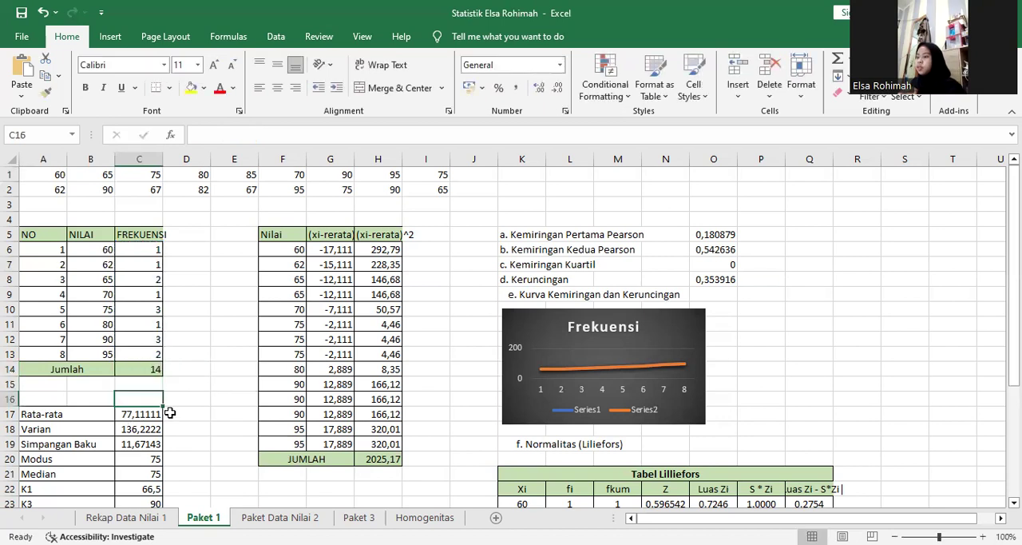
{"action": "key", "text": "Down"}
{"action": "key", "text": "Down"}
{"action": "key", "text": "Up"}
{"action": "key", "text": "Up"}
{"action": "key", "text": "Up"}
{"action": "key", "text": "Up"}
{"action": "key", "text": "Up"}
{"action": "key", "text": "Up"}
{"action": "key", "text": "Up"}
{"action": "key", "text": "Up"}
{"action": "key", "text": "Up"}
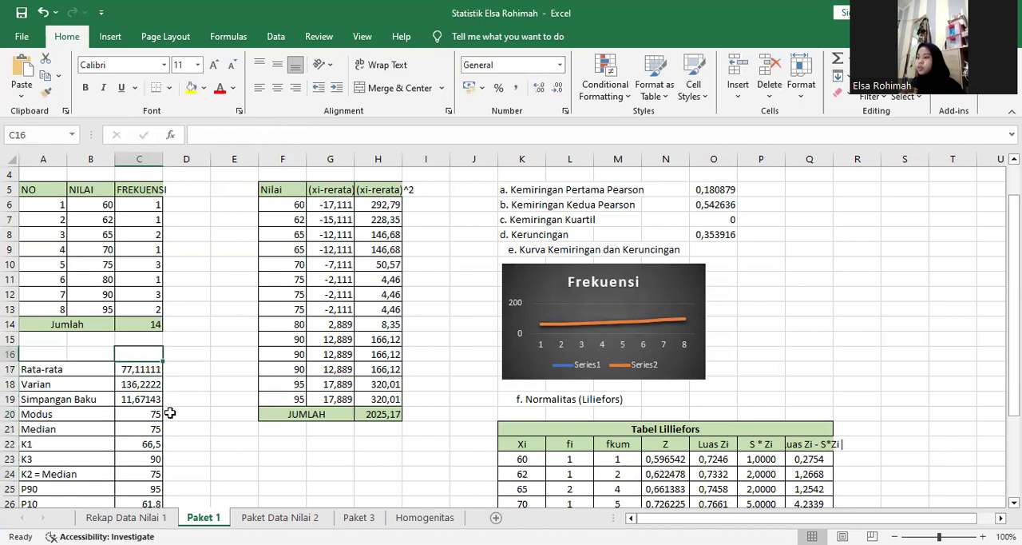
{"action": "key", "text": "Up"}
{"action": "key", "text": "Up"}
{"action": "key", "text": "Up"}
{"action": "key", "text": "Up"}
{"action": "key", "text": "Down"}
{"action": "key", "text": "Down"}
{"action": "key", "text": "Down"}
{"action": "key", "text": "Down"}
{"action": "key", "text": "Down"}
{"action": "key", "text": "Down"}
{"action": "key", "text": "Down"}
{"action": "key", "text": "Down"}
{"action": "key", "text": "Down"}
{"action": "key", "text": "Down"}
{"action": "key", "text": "Down"}
{"action": "key", "text": "Down"}
{"action": "key", "text": "Down"}
{"action": "key", "text": "Down"}
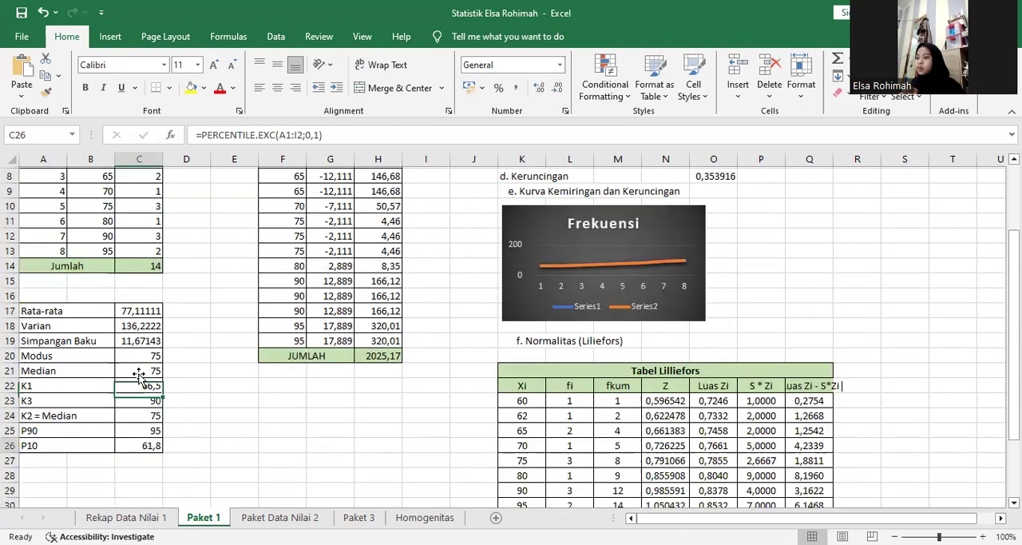
{"action": "scroll", "coordinate": [139, 377], "scroll_direction": "down", "scroll_amount": 2}
{"action": "left_click_drag", "start_coordinate": [1012, 384], "coordinate": [1013, 241]}
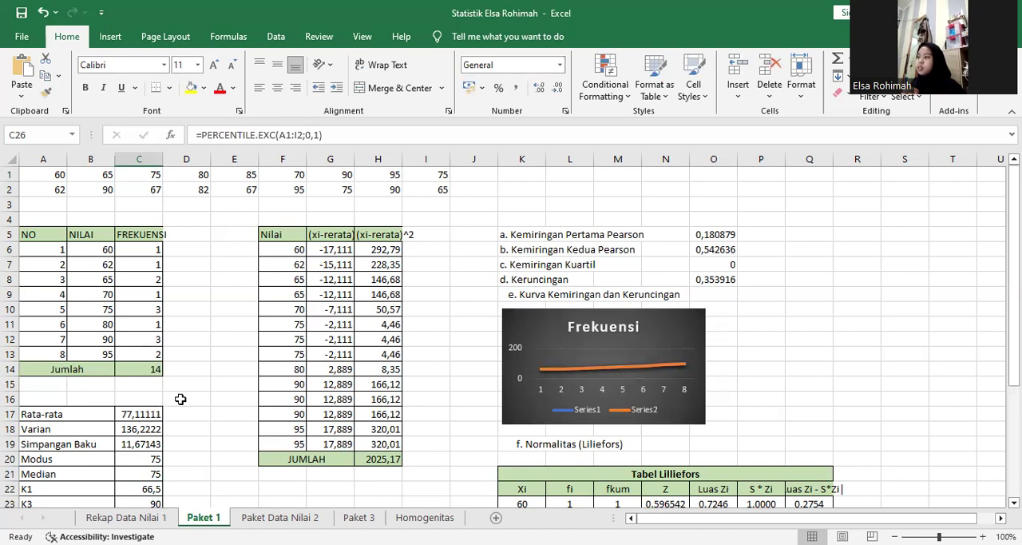
{"action": "left_click", "coordinate": [151, 414]}
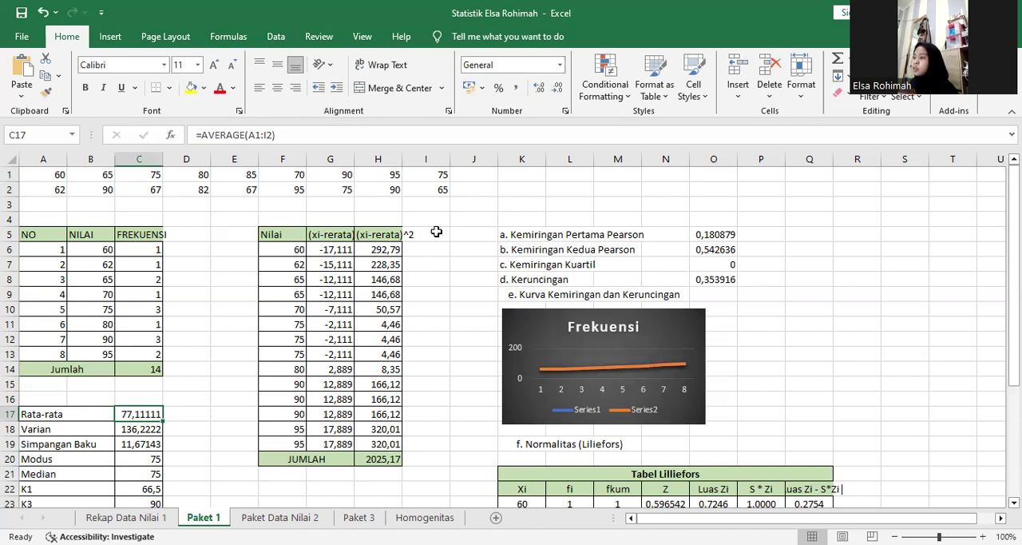
Inspect the first Nilai entry and the (xi-rerata) deviation formula in G6, including its reference to the mean.
{"action": "left_click", "coordinate": [300, 247]}
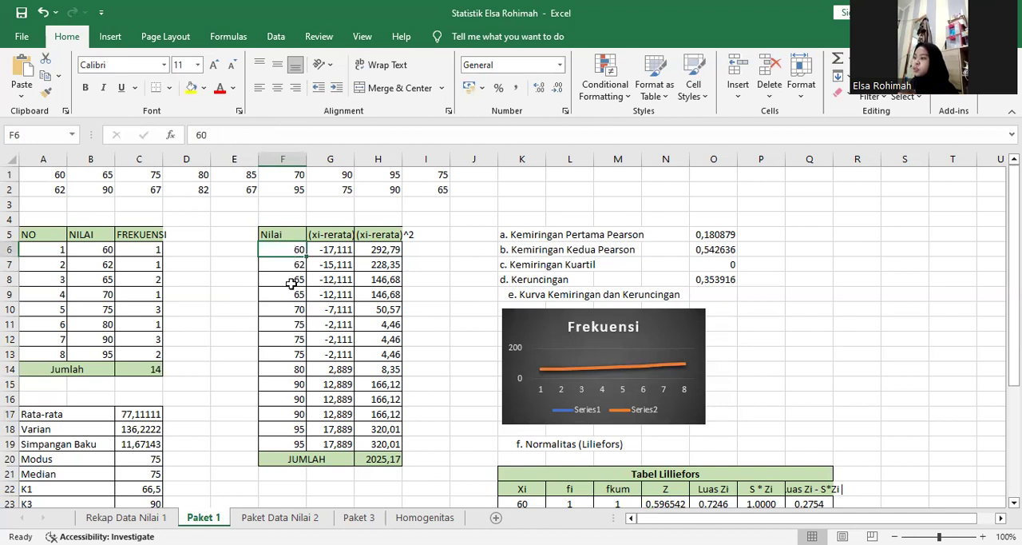
{"action": "left_click", "coordinate": [335, 249]}
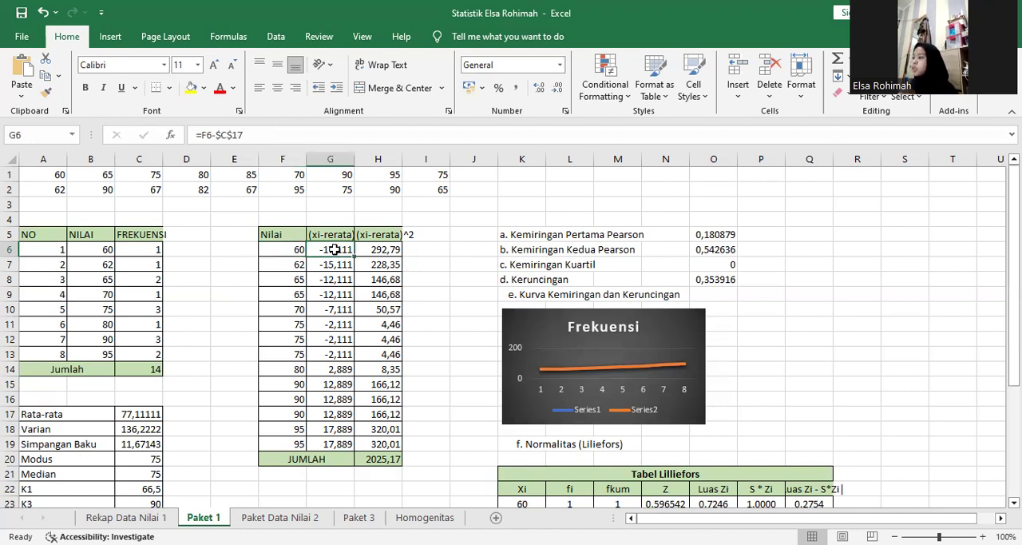
{"action": "double_click", "coordinate": [335, 249]}
{"action": "double_click", "coordinate": [335, 249]}
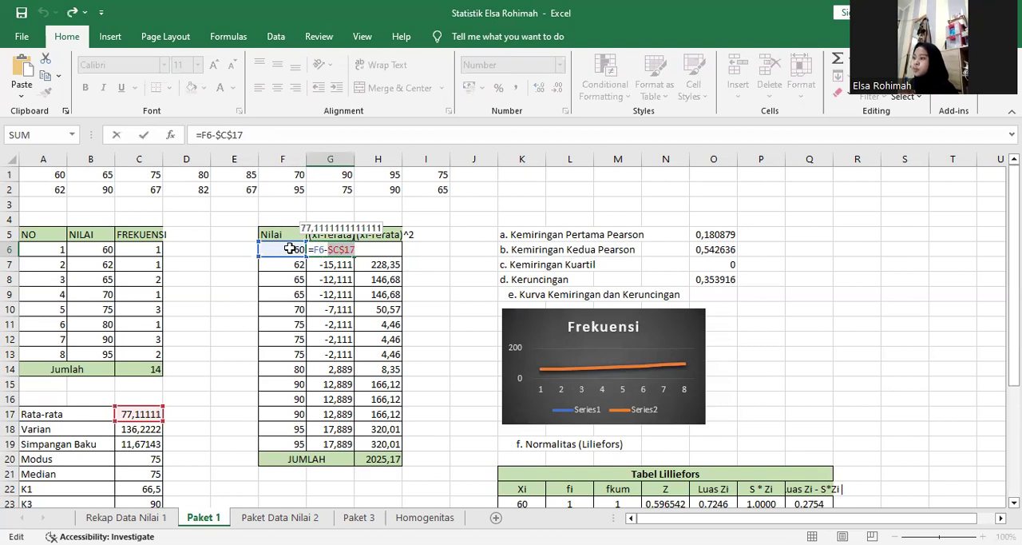
{"action": "left_click_drag", "start_coordinate": [326, 253], "coordinate": [346, 250]}
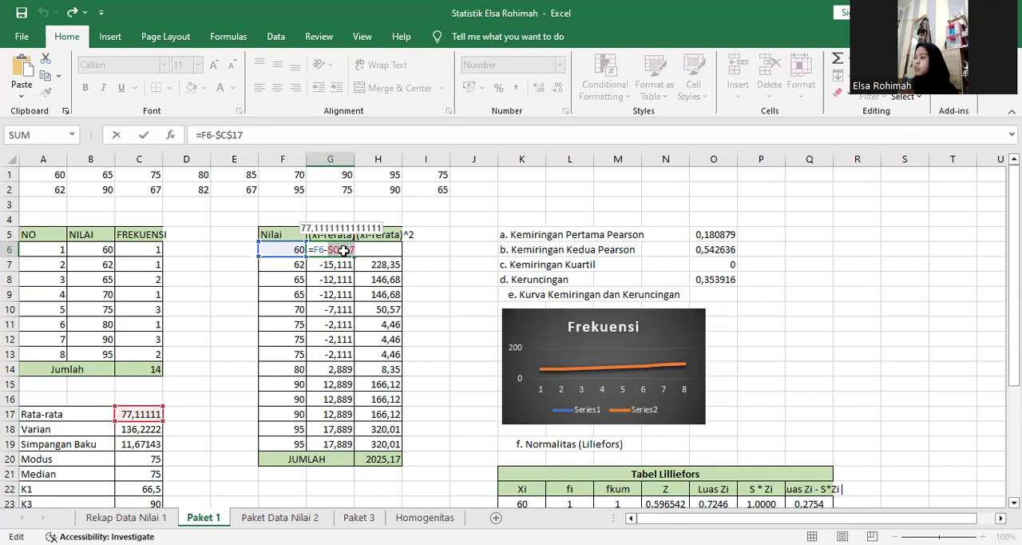
{"action": "key", "text": "Return"}
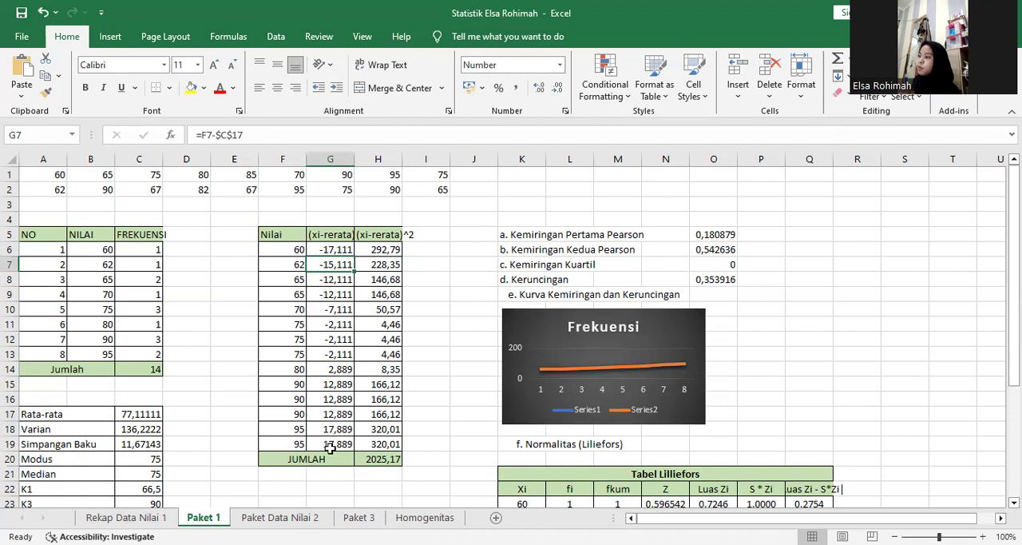
Inspect the squared-deviation formula in H6 and the JUMLAH formula in H20.
{"action": "left_click", "coordinate": [391, 250]}
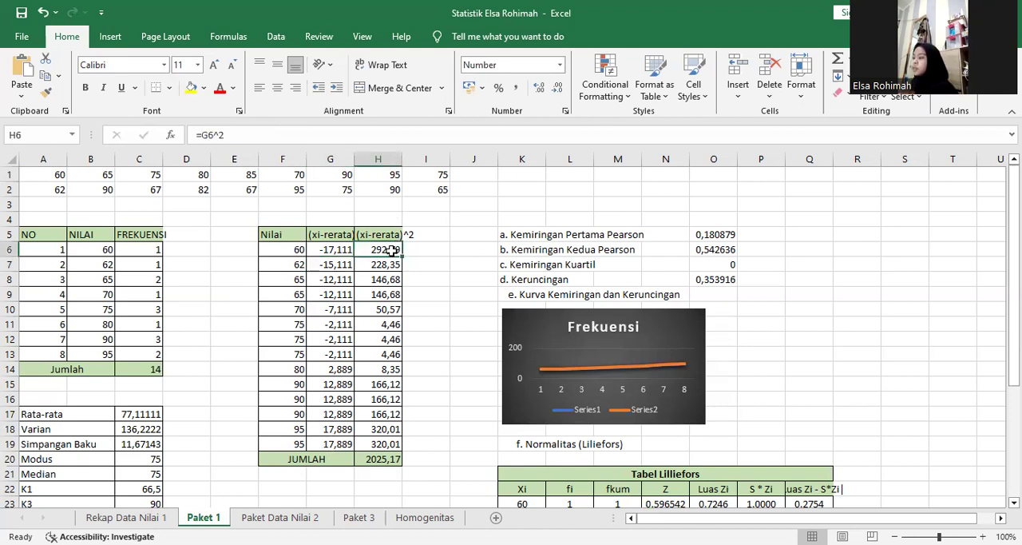
{"action": "double_click", "coordinate": [391, 250]}
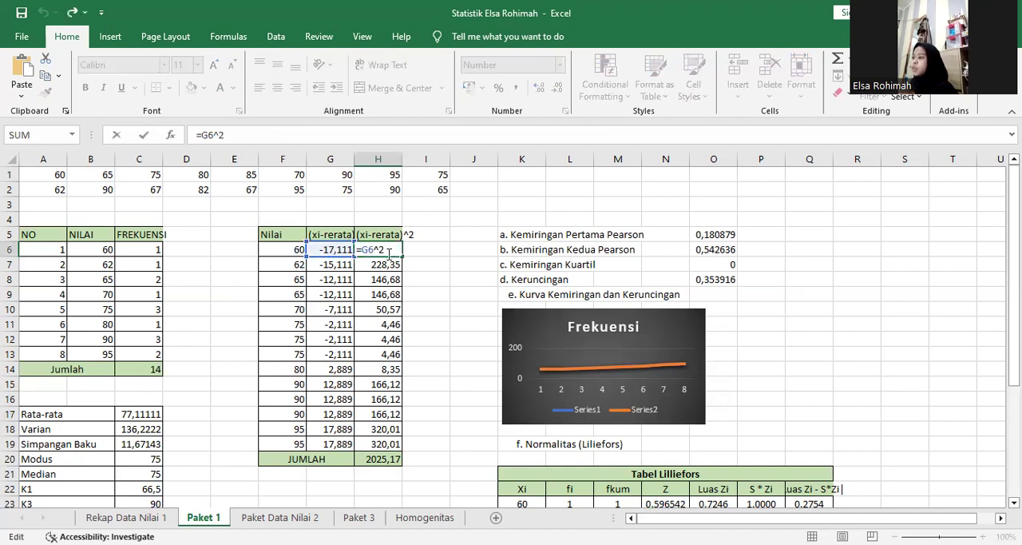
{"action": "key", "text": "Return"}
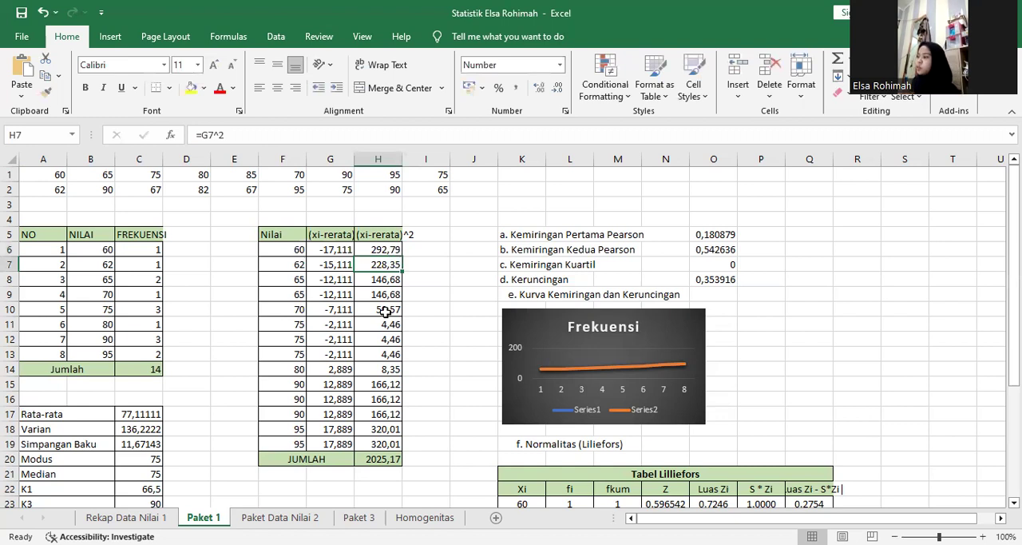
{"action": "left_click", "coordinate": [376, 458]}
{"action": "double_click", "coordinate": [377, 458]}
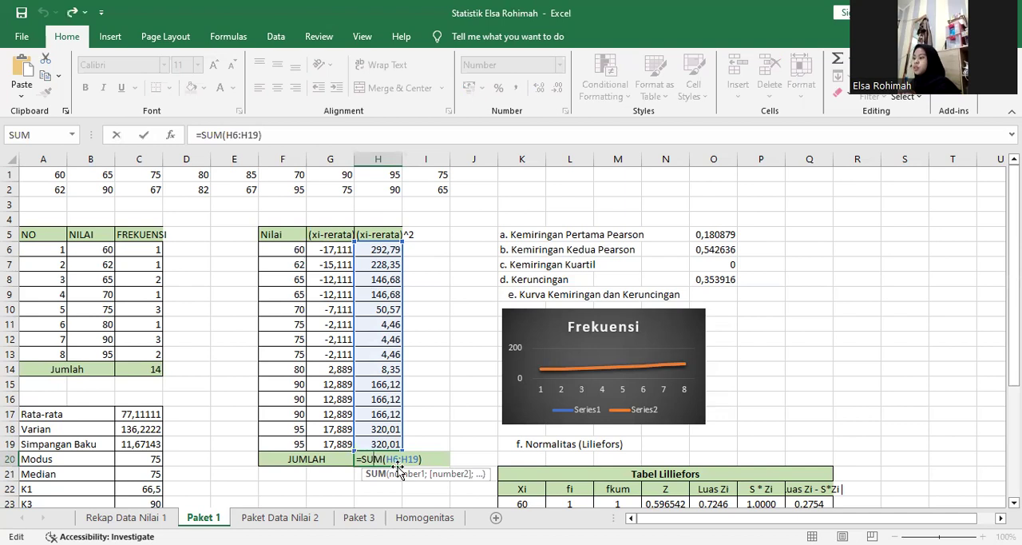
{"action": "key", "text": "Return"}
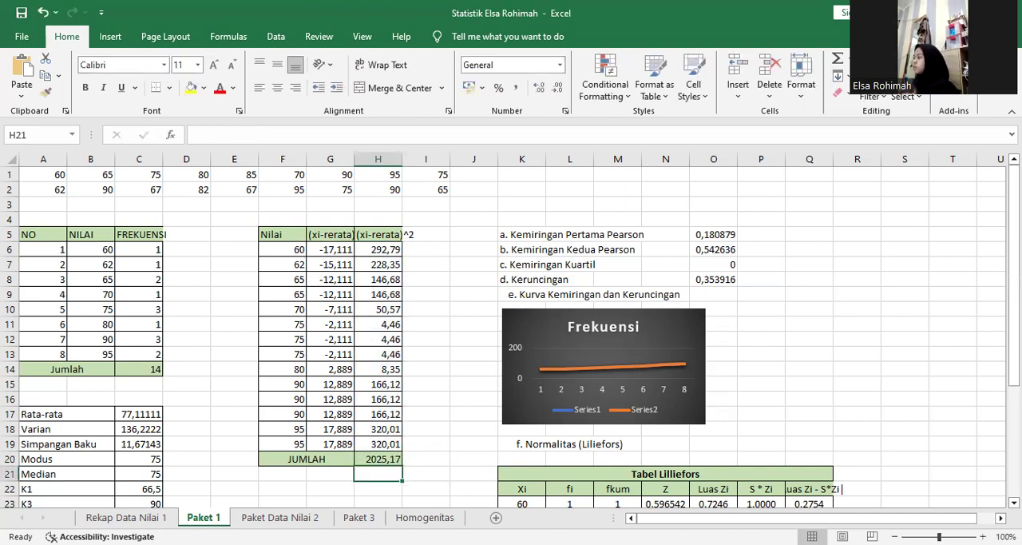
Inspect the Varian formula in C18 and trace its source range in the raw scores of rows 1 and 2.
{"action": "scroll", "coordinate": [144, 384], "scroll_direction": "down", "scroll_amount": 1}
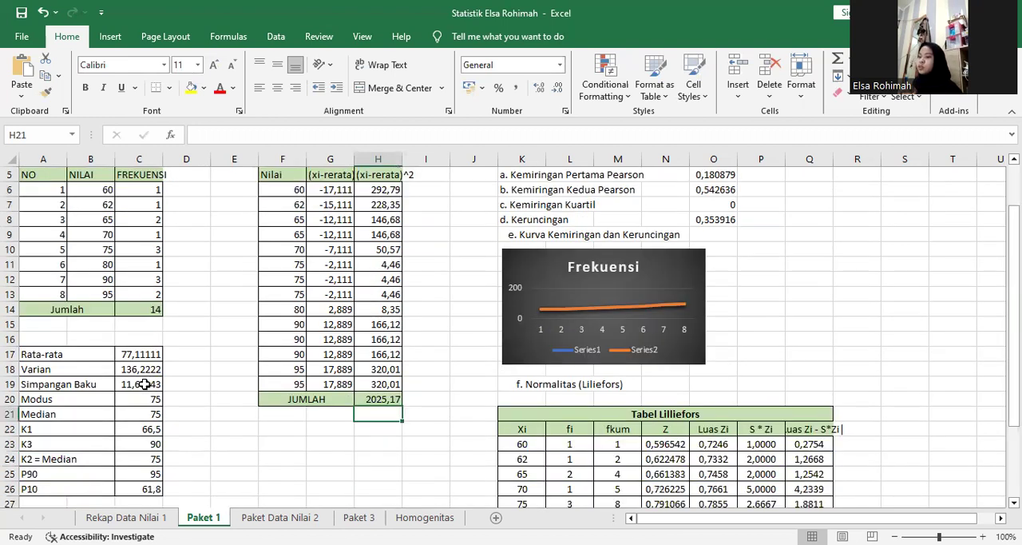
{"action": "left_click", "coordinate": [140, 370]}
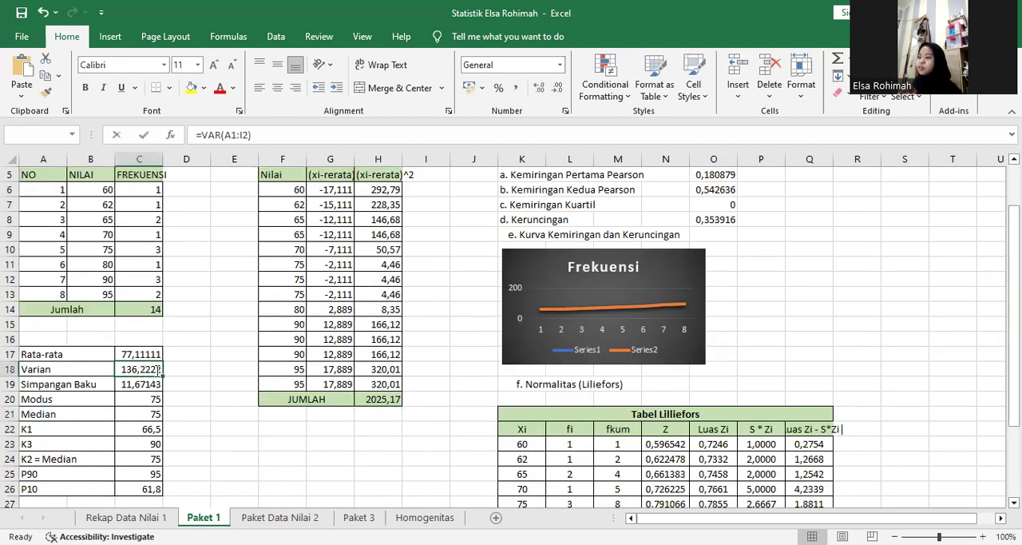
{"action": "double_click", "coordinate": [154, 370]}
{"action": "left_click", "coordinate": [142, 369]}
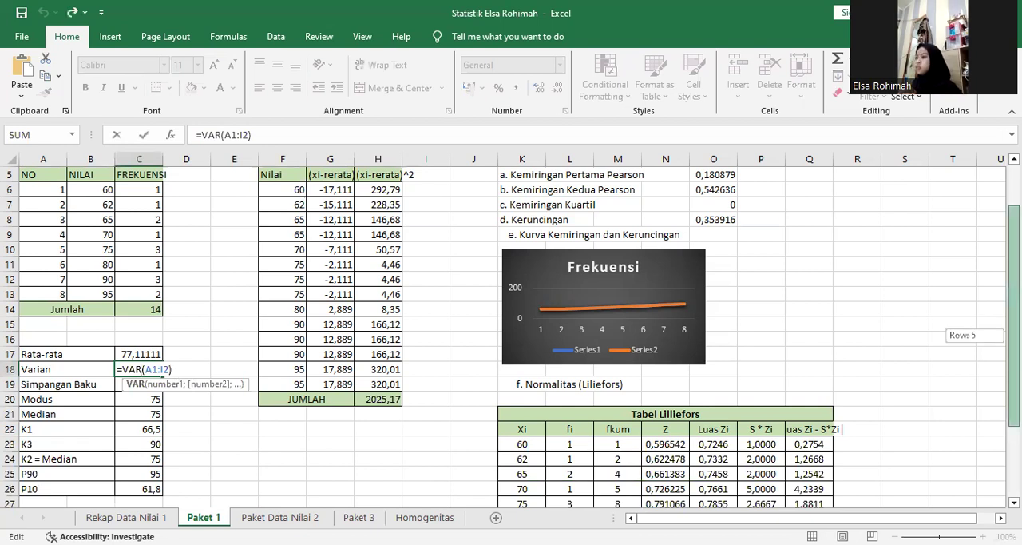
{"action": "scroll", "coordinate": [196, 221], "scroll_direction": "up", "scroll_amount": 2}
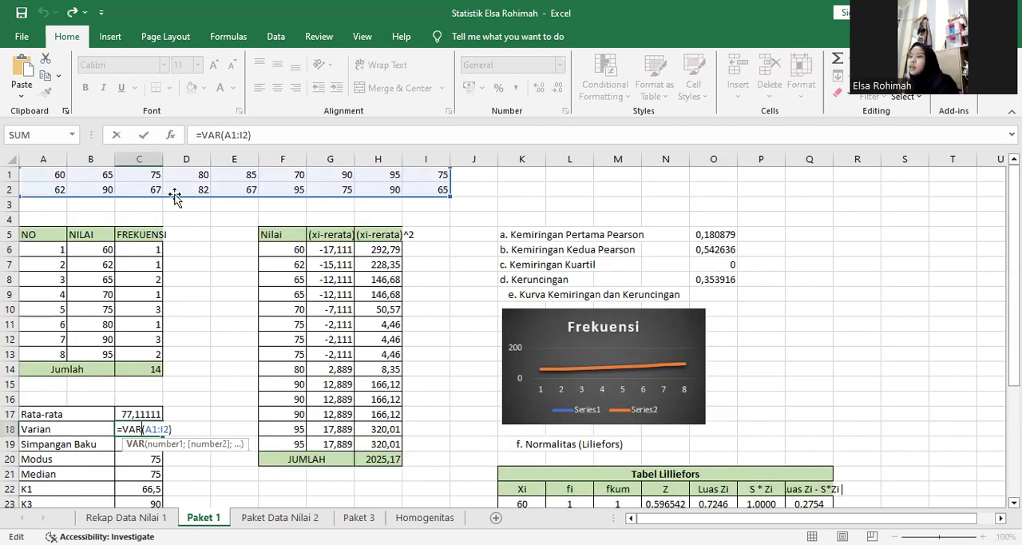
{"action": "left_click", "coordinate": [187, 189]}
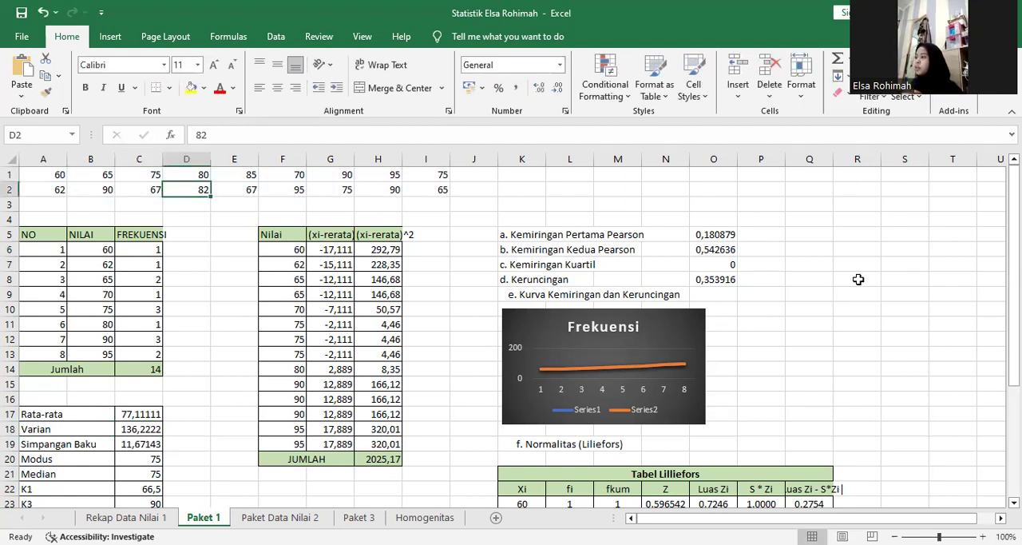
Inspect the Simpangan Baku formula in C19 together with the raw score range it refers to.
{"action": "left_click_drag", "start_coordinate": [1014, 239], "coordinate": [1014, 276]}
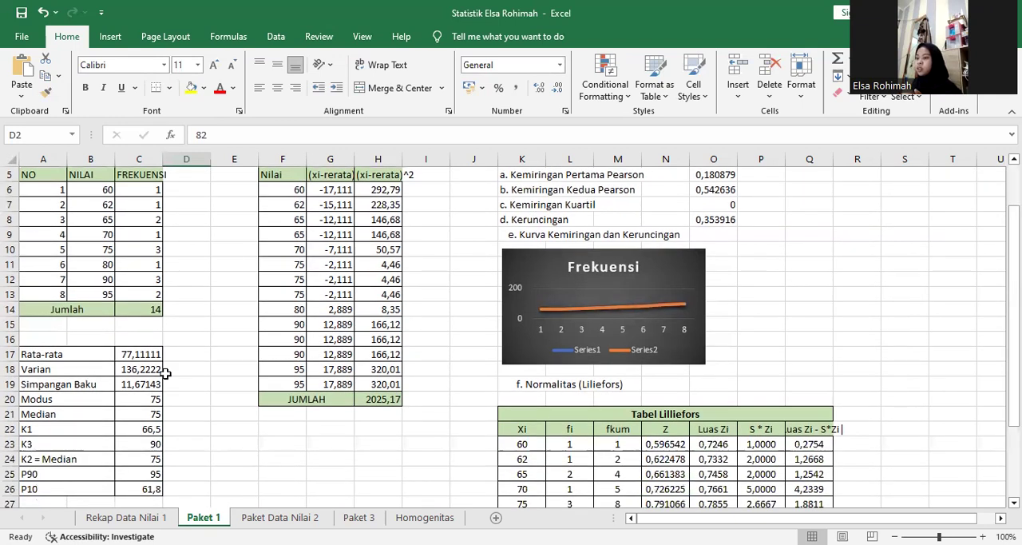
{"action": "left_click", "coordinate": [151, 383]}
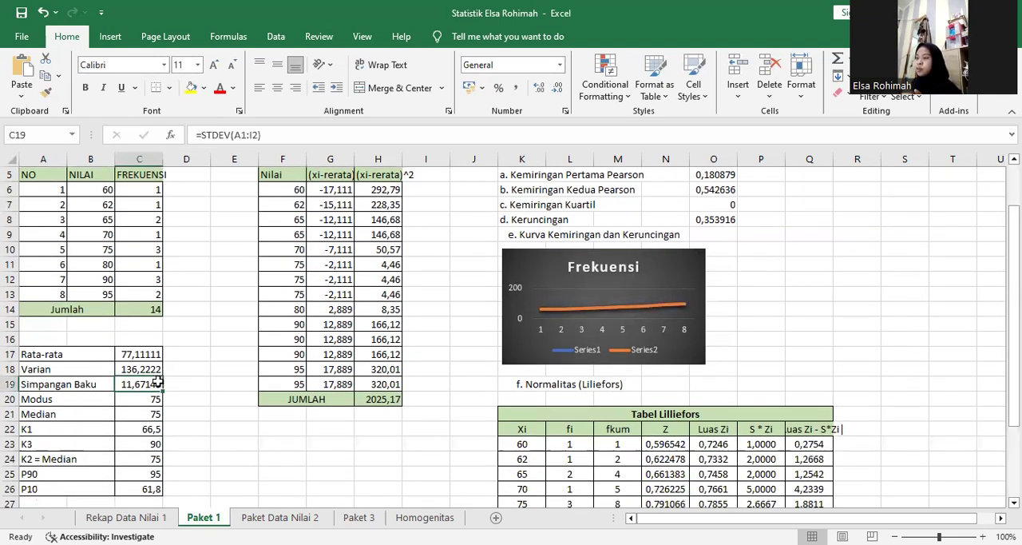
{"action": "double_click", "coordinate": [141, 385]}
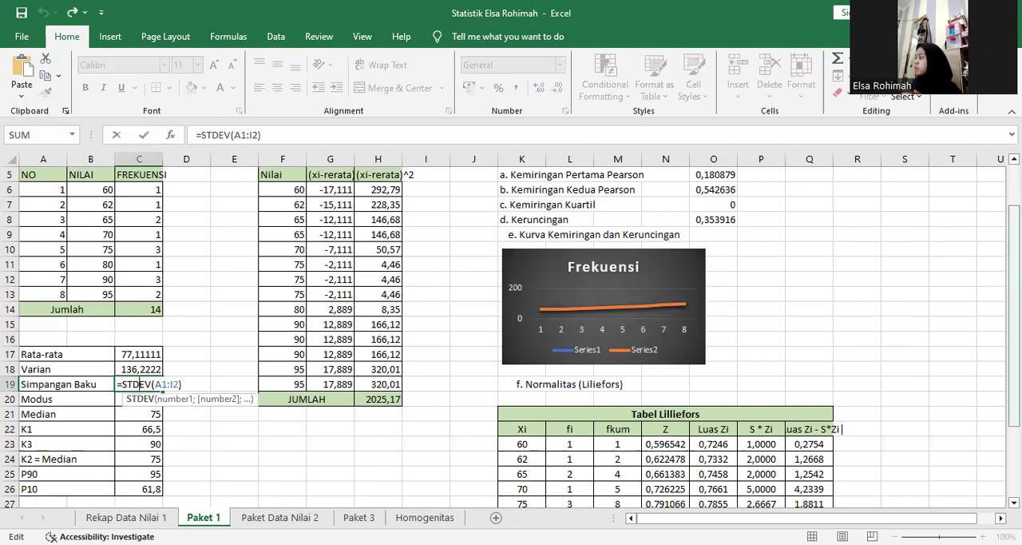
{"action": "left_click_drag", "start_coordinate": [1014, 316], "coordinate": [1014, 279]}
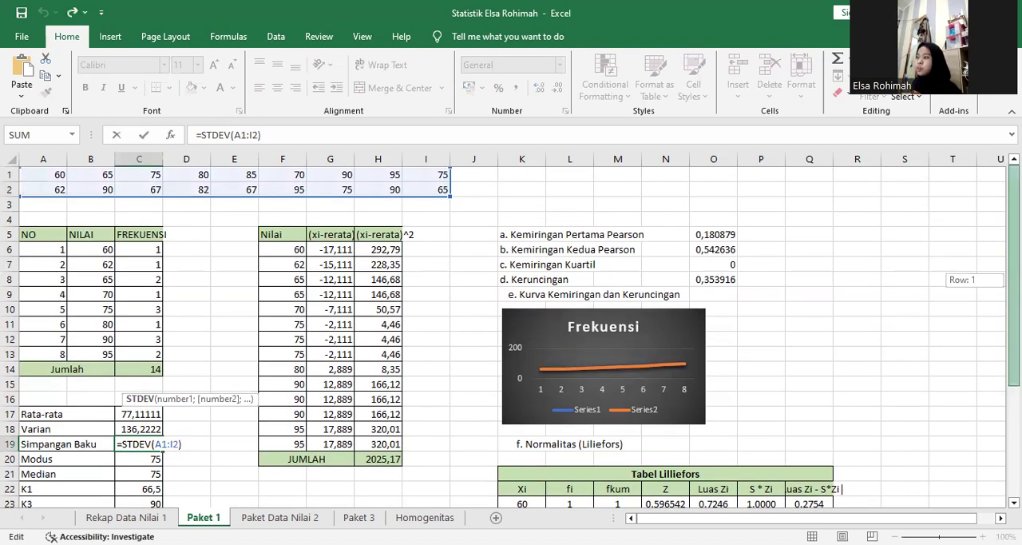
{"action": "left_click_drag", "start_coordinate": [1014, 279], "coordinate": [1014, 317]}
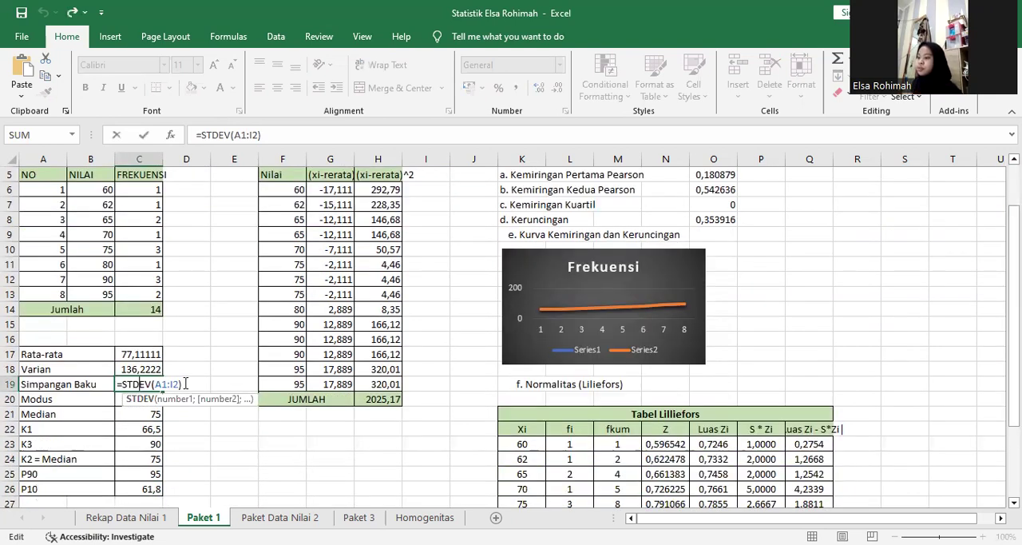
{"action": "key", "text": "Return"}
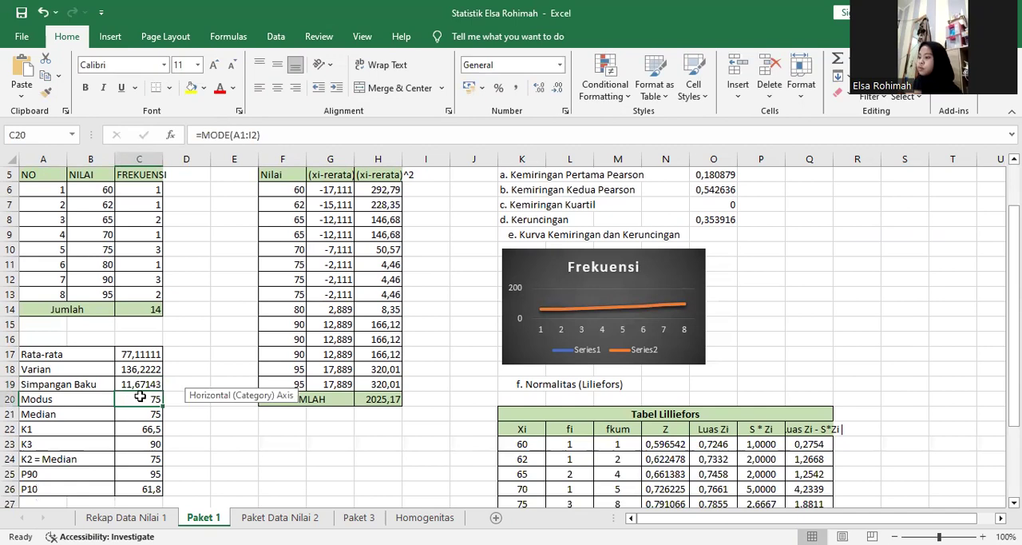
Inspect the Modus formula in C20 and the Median formula in C21.
{"action": "double_click", "coordinate": [119, 397]}
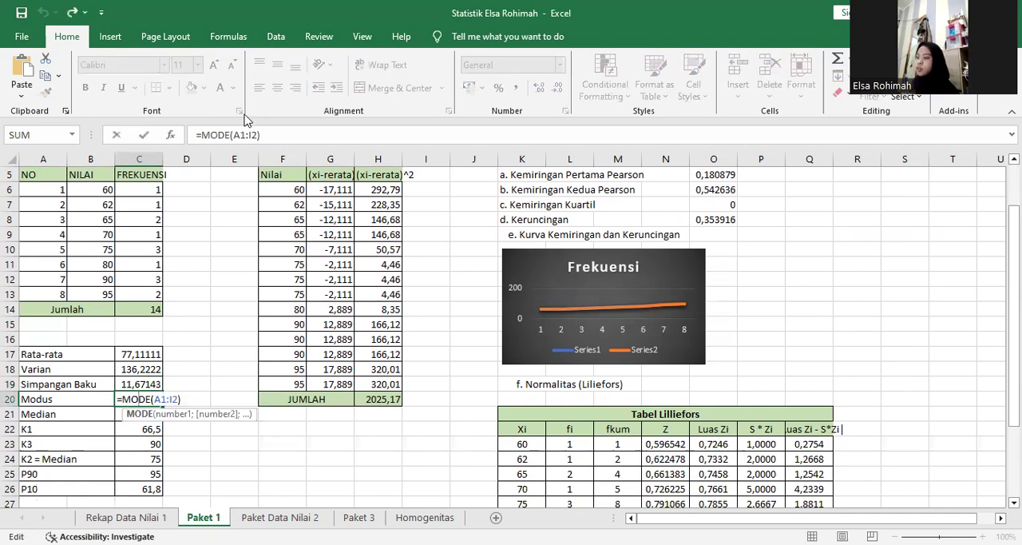
{"action": "left_click", "coordinate": [145, 416]}
{"action": "double_click", "coordinate": [145, 416]}
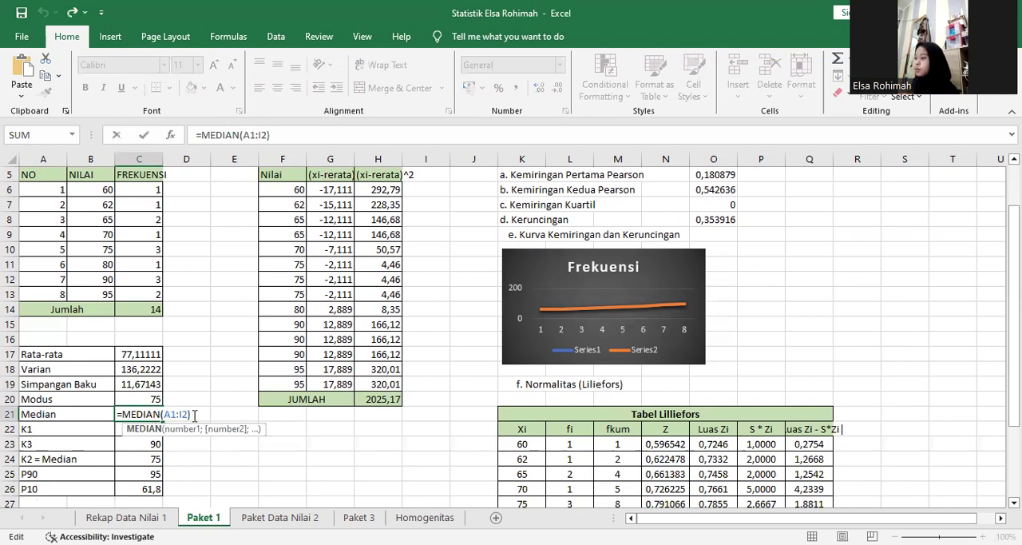
{"action": "left_click", "coordinate": [152, 426]}
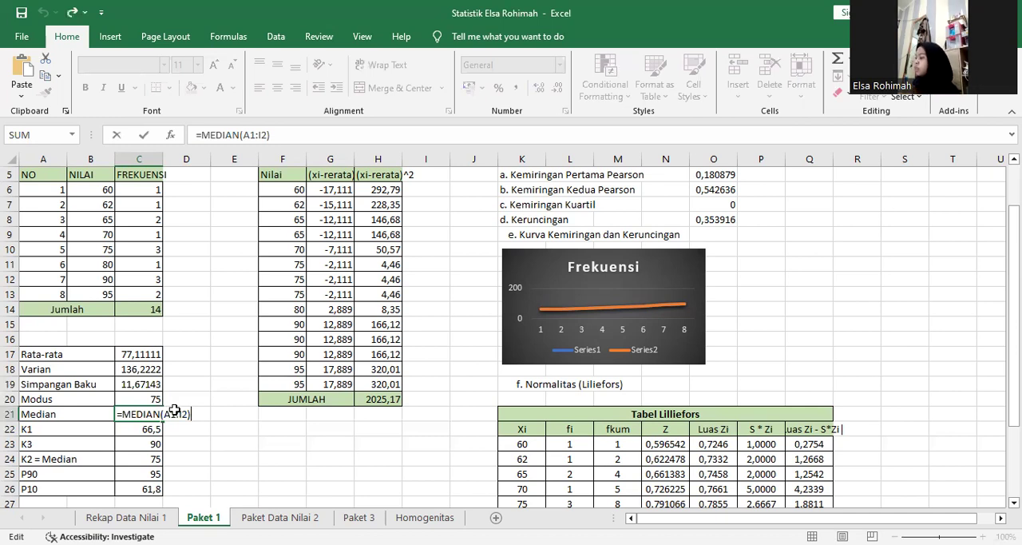
{"action": "key", "text": "Return"}
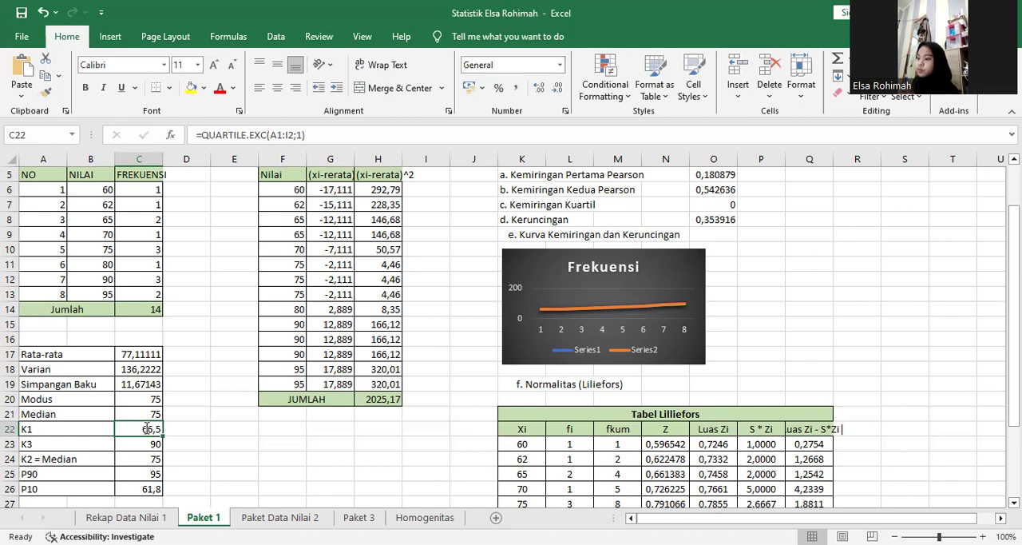
Inspect the K1 and K3 quartile formulas in C22 and C23, including the quartile argument of K3.
{"action": "double_click", "coordinate": [147, 429]}
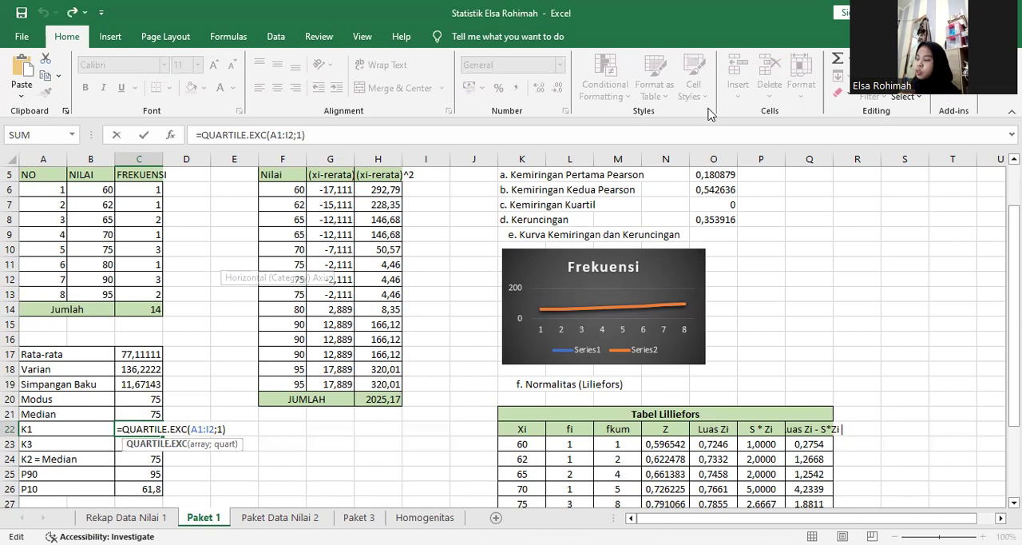
{"action": "mouse_move", "coordinate": [1014, 299]}
{"action": "left_mouse_down"}
{"action": "mouse_move", "coordinate": [1014, 260]}
{"action": "mouse_move", "coordinate": [1014, 318]}
{"action": "left_mouse_up"}
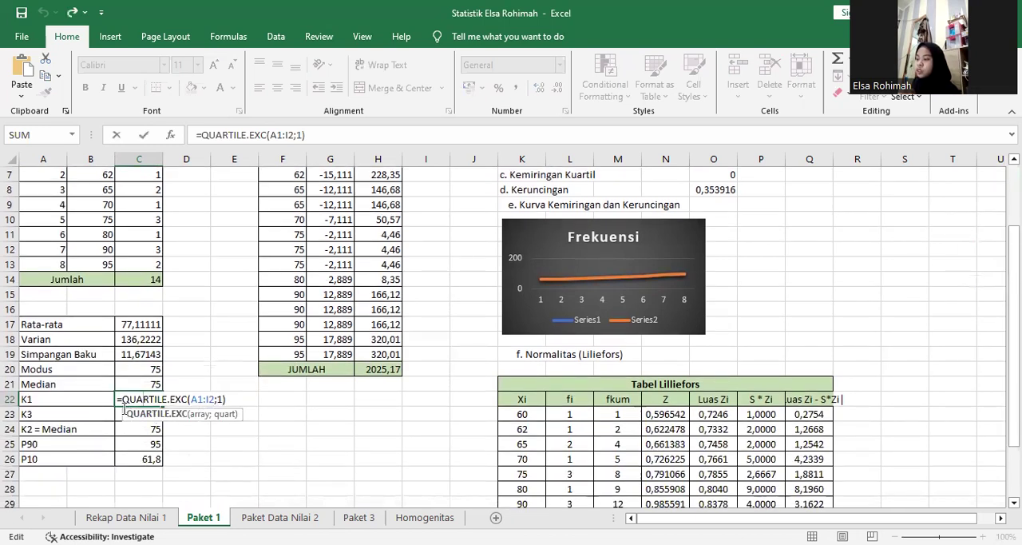
{"action": "key", "text": "Return"}
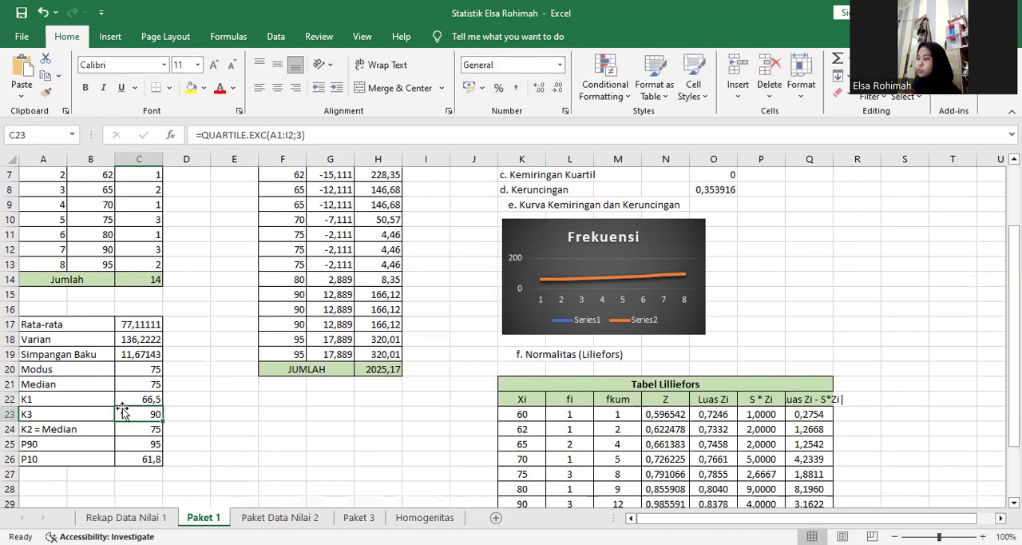
{"action": "double_click", "coordinate": [124, 409]}
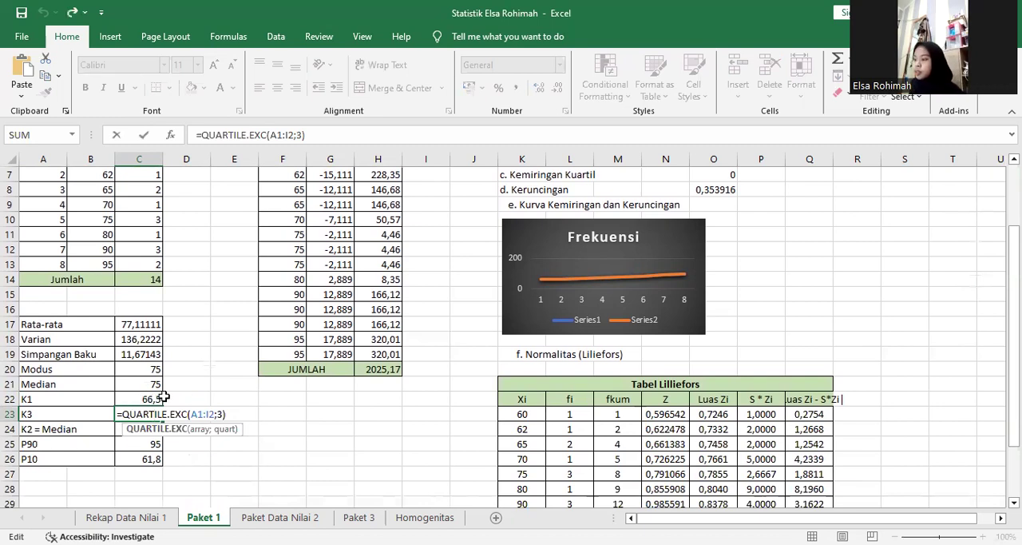
{"action": "left_click", "coordinate": [218, 413]}
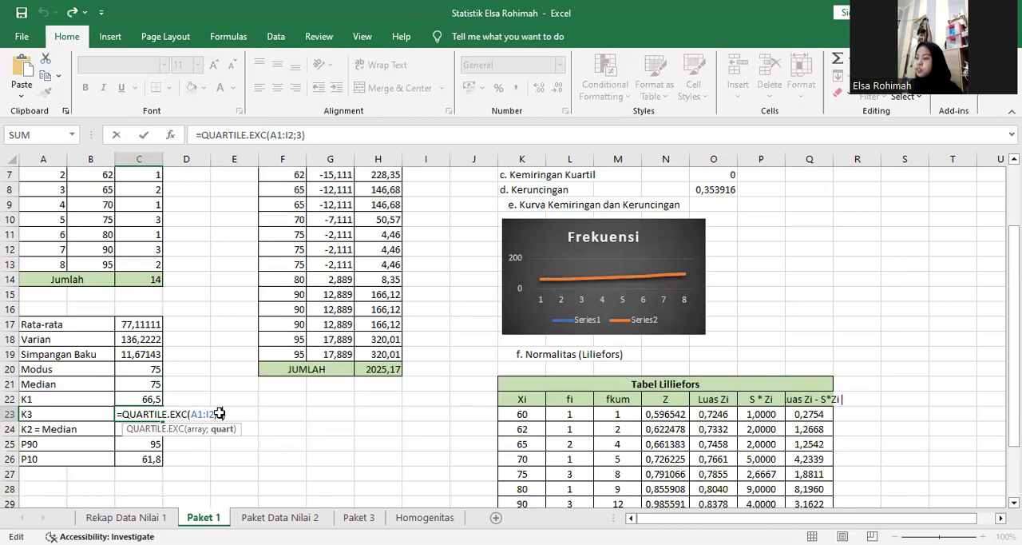
{"action": "key", "text": "Return"}
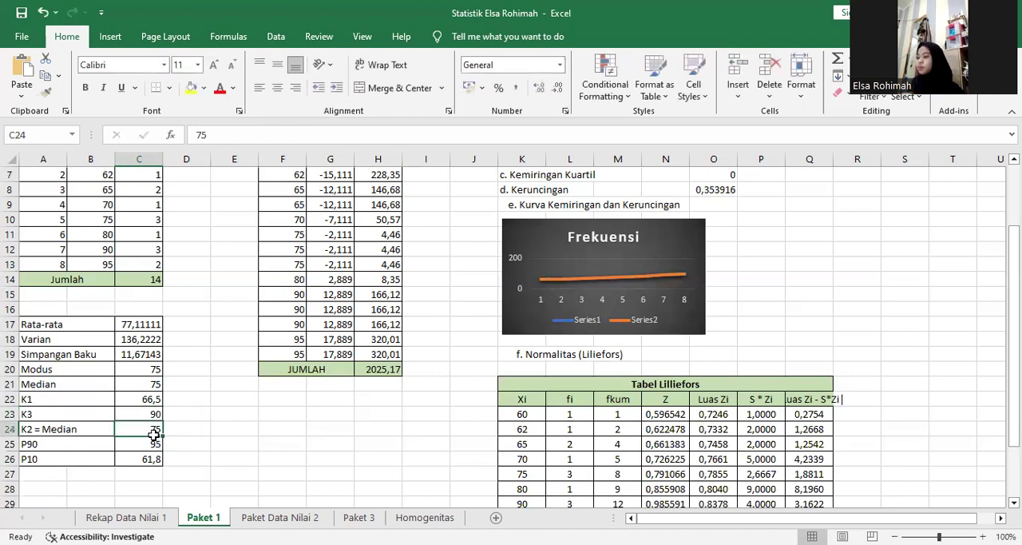
Check the K2 = Median entry in C24 and leave the cell without changing it.
{"action": "key", "text": "Down"}
{"action": "key", "text": "Down"}
{"action": "double_click", "coordinate": [155, 429]}
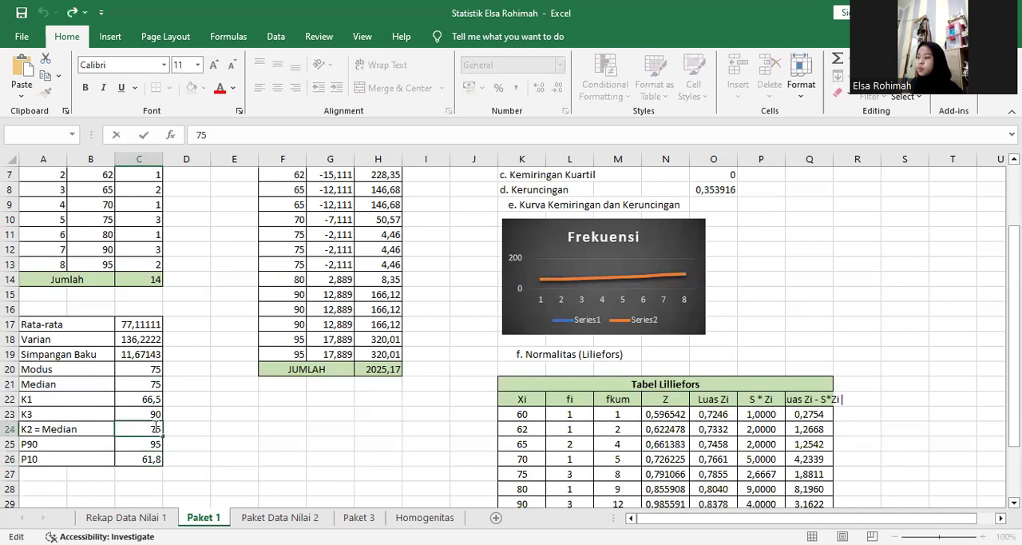
{"action": "double_click", "coordinate": [155, 429]}
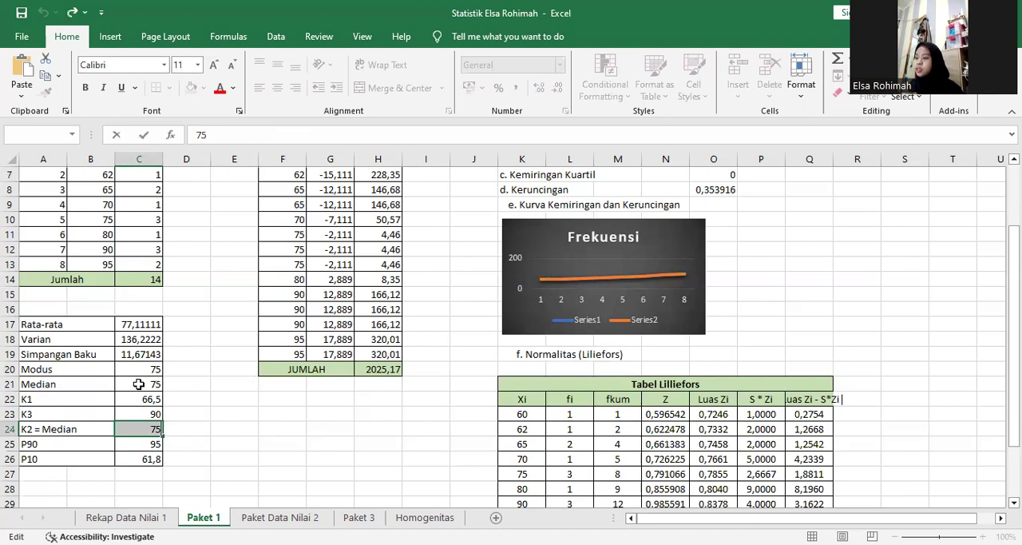
{"action": "key", "text": "Escape"}
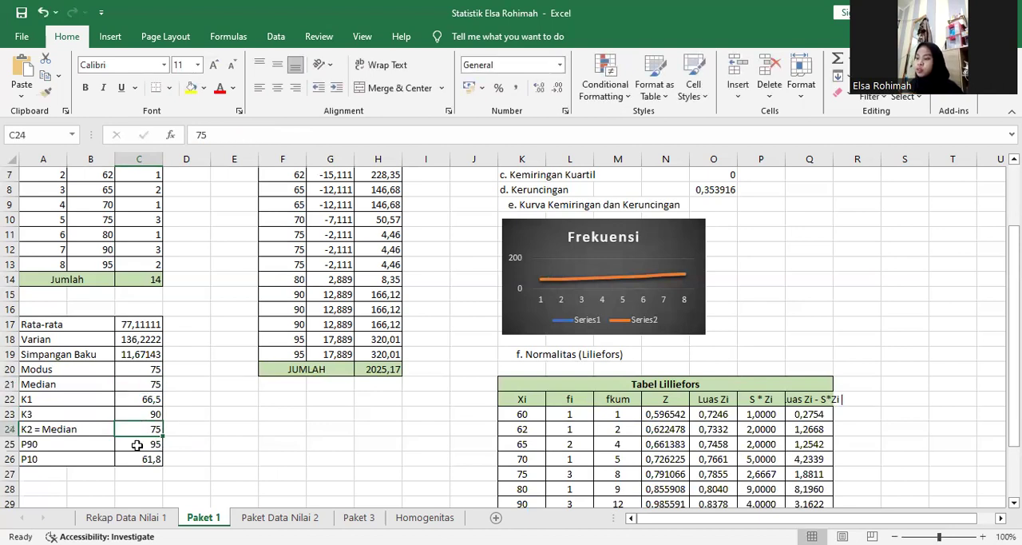
Inspect the P90 and P10 percentile formulas in C25 and C26.
{"action": "double_click", "coordinate": [139, 445]}
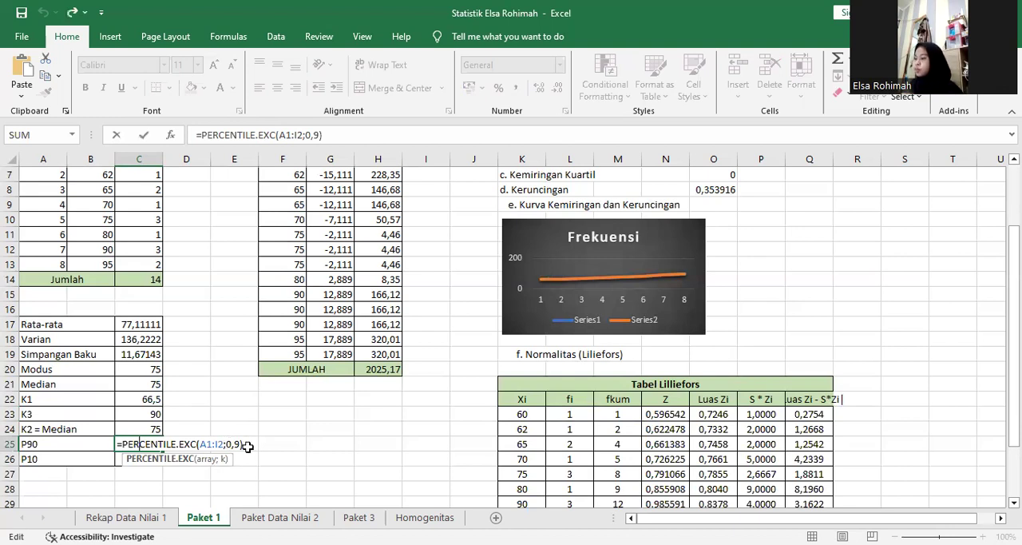
{"action": "left_click", "coordinate": [137, 460]}
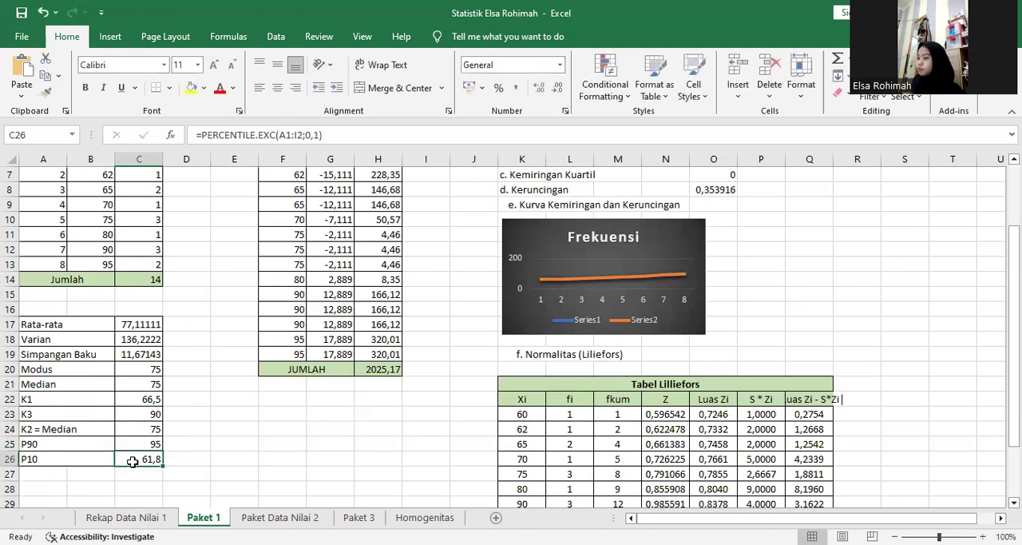
{"action": "key", "text": "F2"}
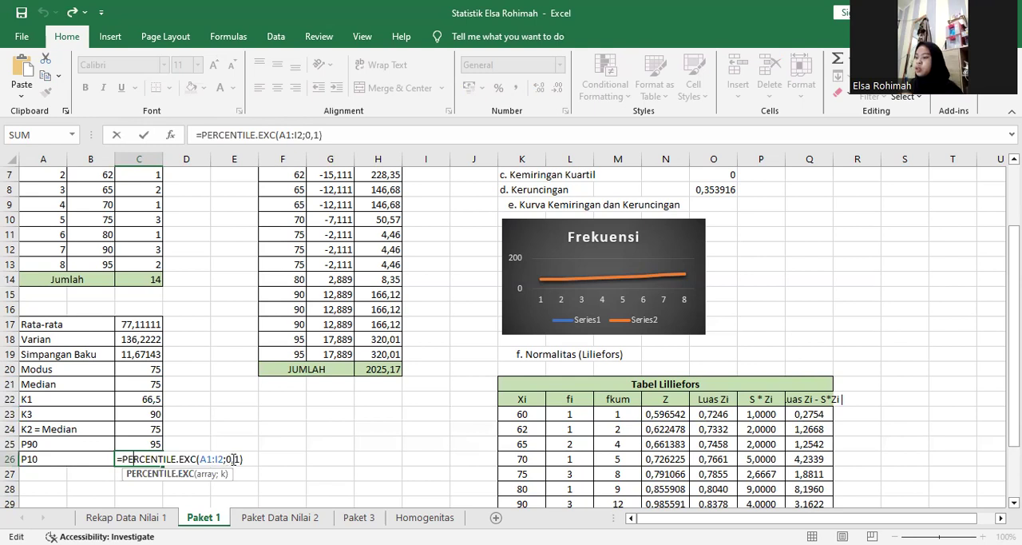
{"action": "key", "text": "Return"}
Look through the skewness and kurtosis entries from Kemiringan Pertama Pearson to Keruncingan.
{"action": "left_click_drag", "start_coordinate": [1013, 359], "coordinate": [1012, 318]}
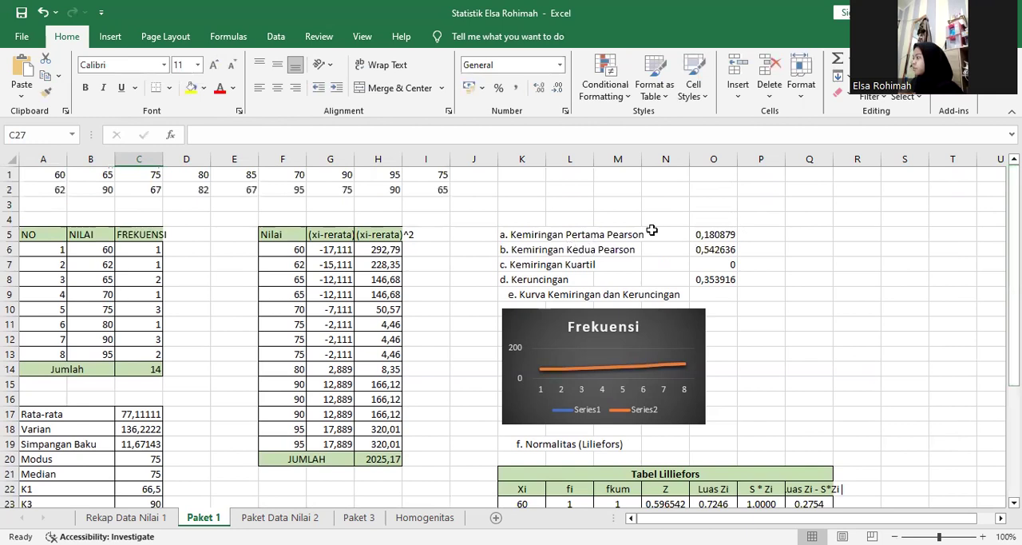
{"action": "left_click", "coordinate": [649, 235]}
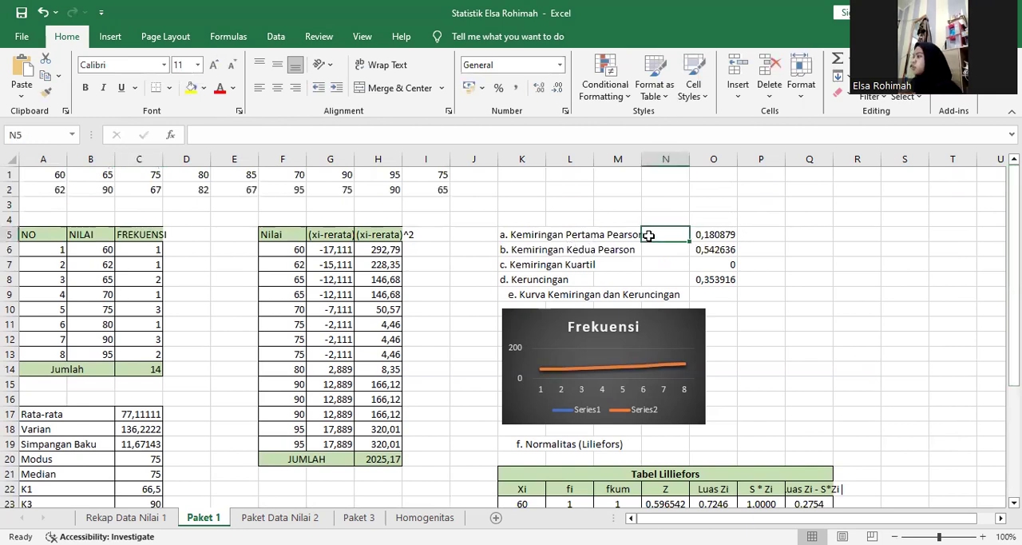
{"action": "left_click", "coordinate": [699, 238]}
{"action": "key", "text": "Down"}
{"action": "key", "text": "Down"}
{"action": "key", "text": "Down"}
Inspect the Kemiringan Pertama Pearson formula in O5, examining its references to C17, C20 and C19 one by one.
{"action": "left_click", "coordinate": [716, 234]}
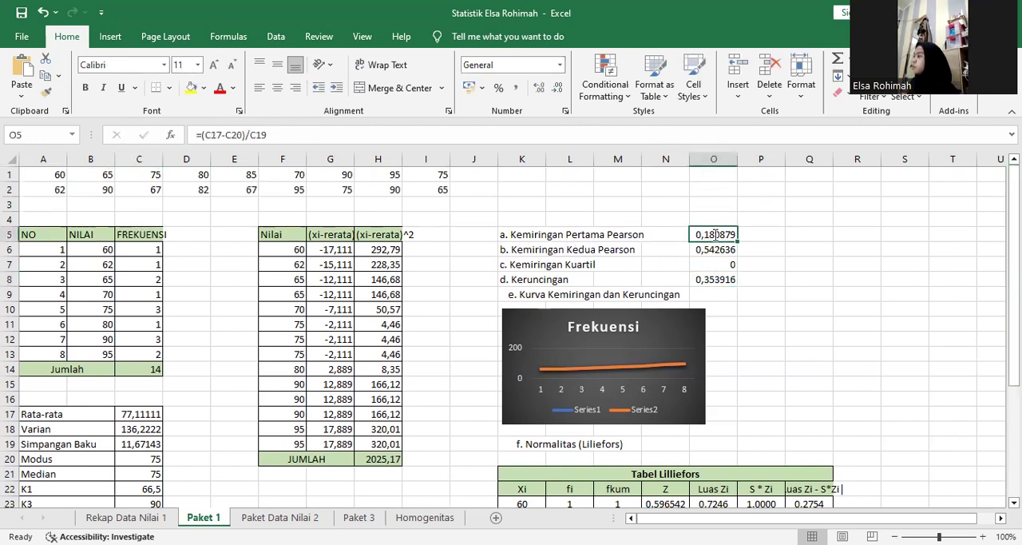
{"action": "double_click", "coordinate": [715, 233]}
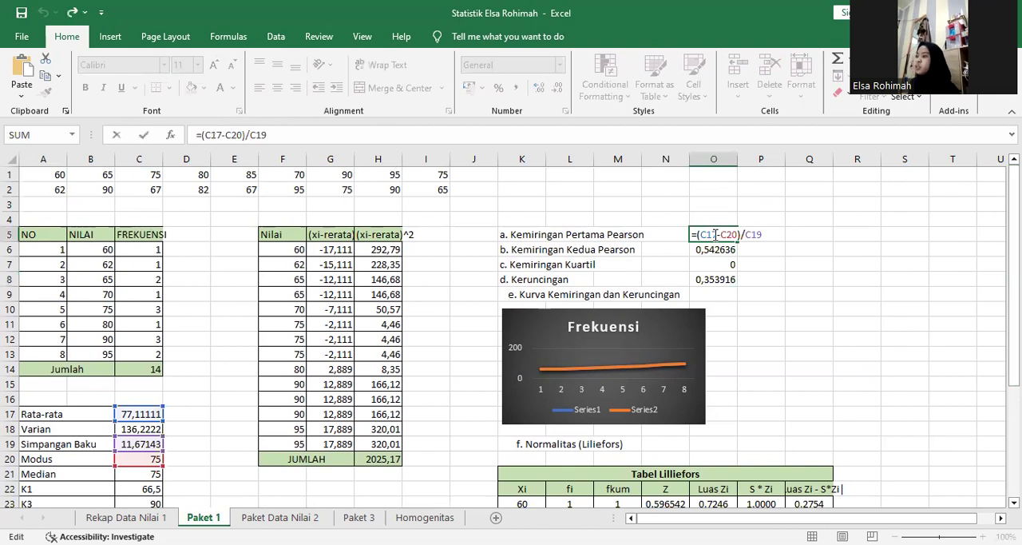
{"action": "double_click", "coordinate": [709, 234]}
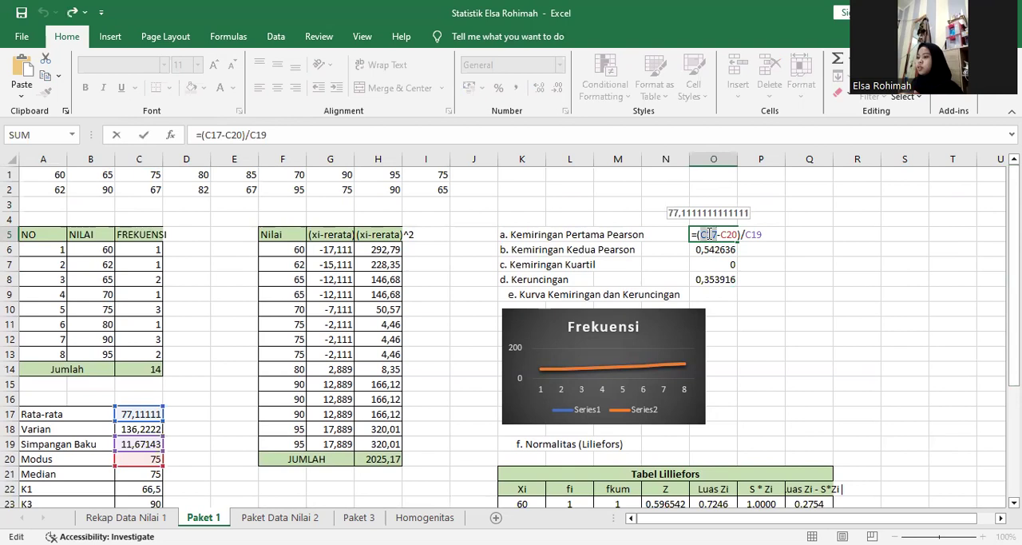
{"action": "double_click", "coordinate": [725, 234]}
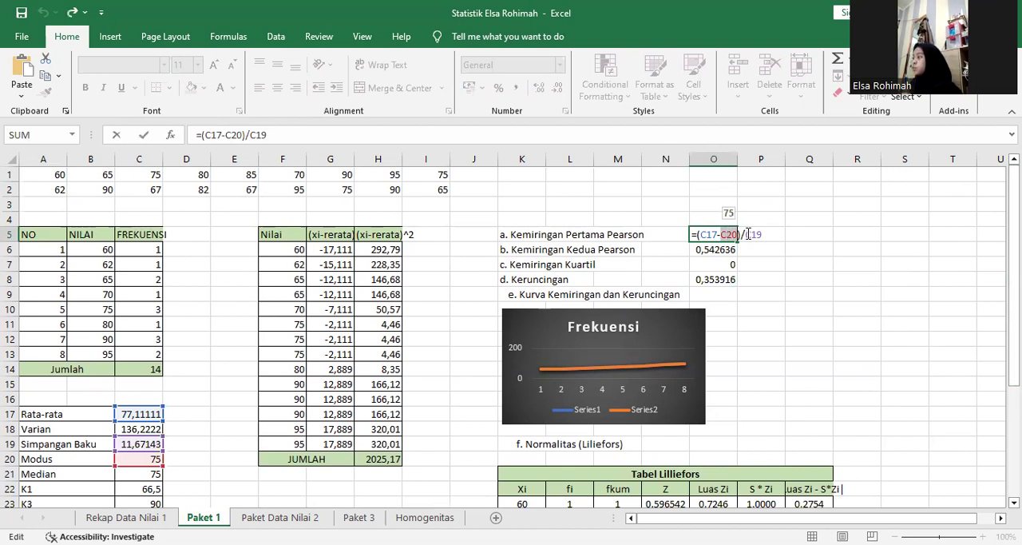
{"action": "double_click", "coordinate": [753, 234]}
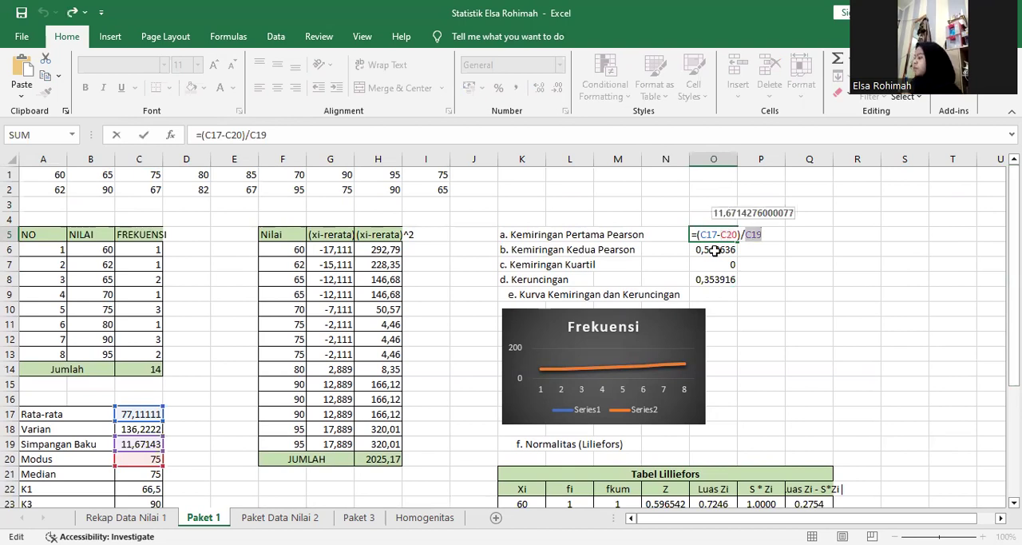
{"action": "key", "text": "Return"}
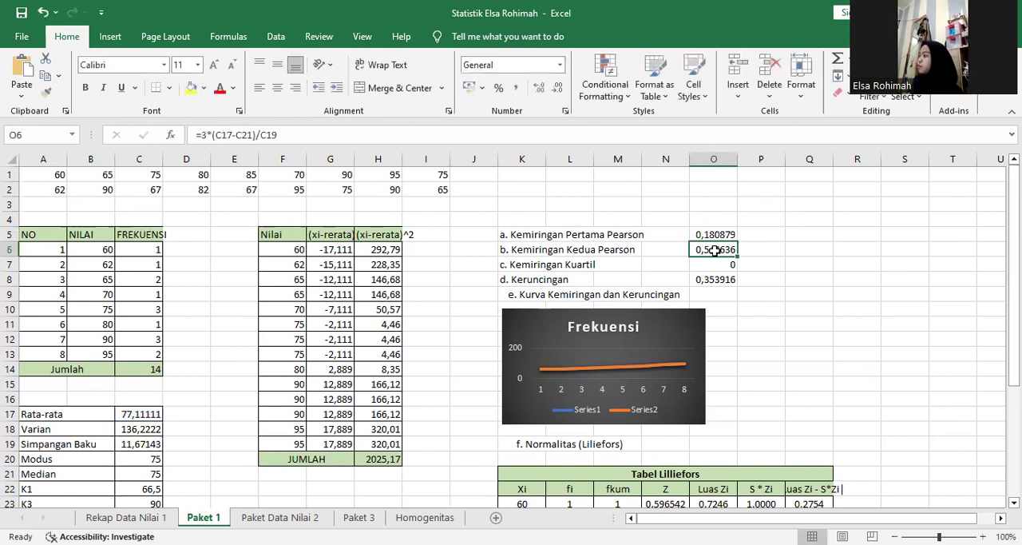
Inspect the Kemiringan Kedua Pearson formula in O6, examining its references to C17, C21 and C19 one by one.
{"action": "double_click", "coordinate": [714, 250]}
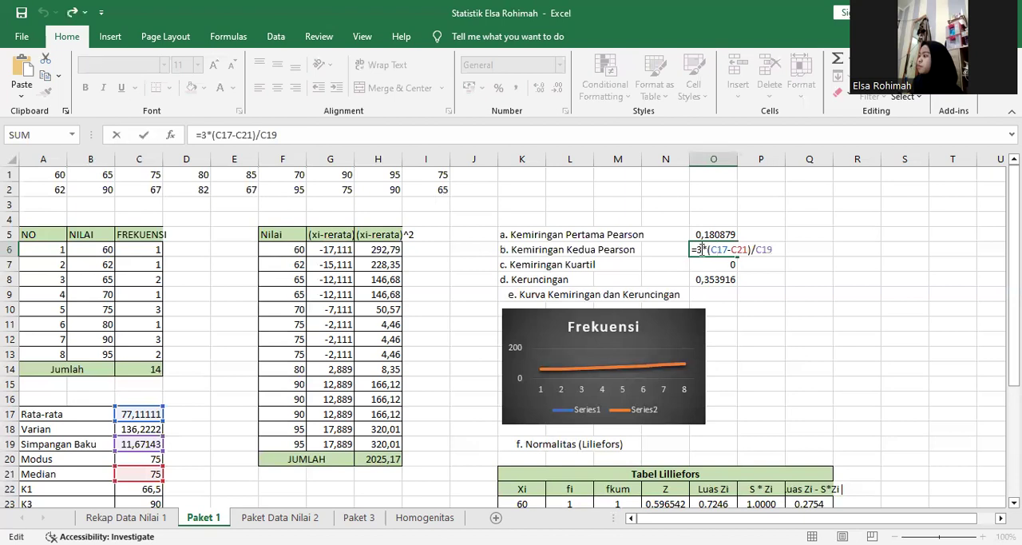
{"action": "double_click", "coordinate": [717, 249]}
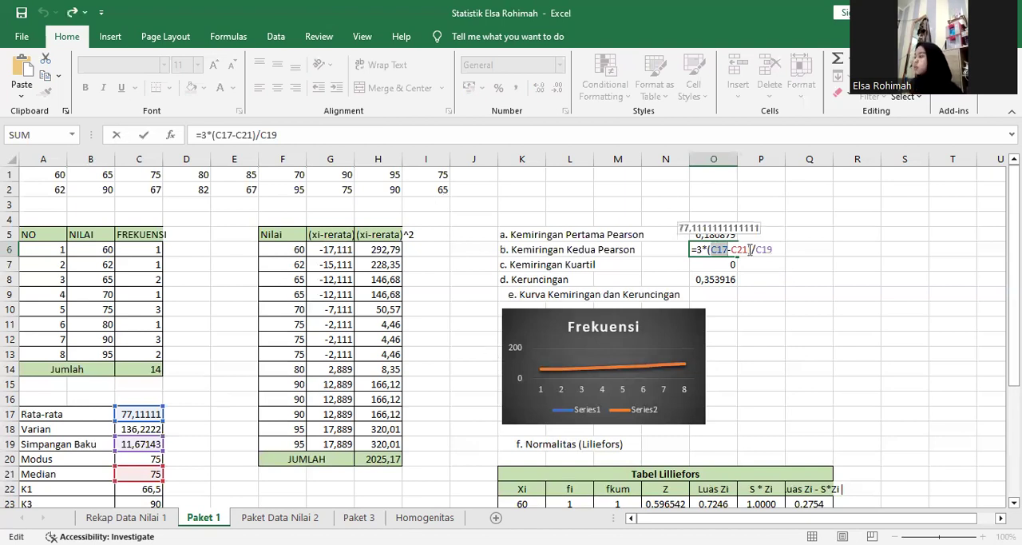
{"action": "double_click", "coordinate": [741, 250]}
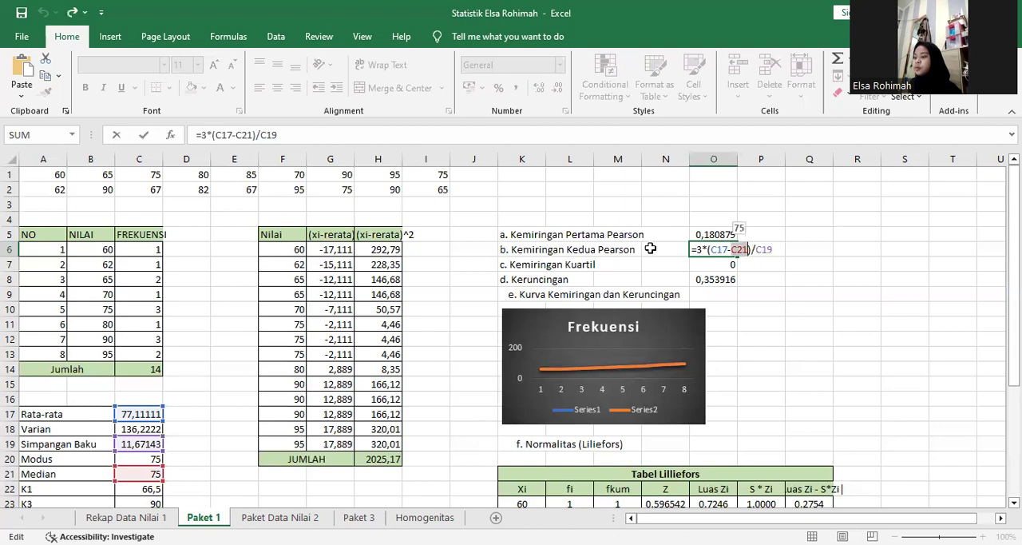
{"action": "double_click", "coordinate": [764, 249]}
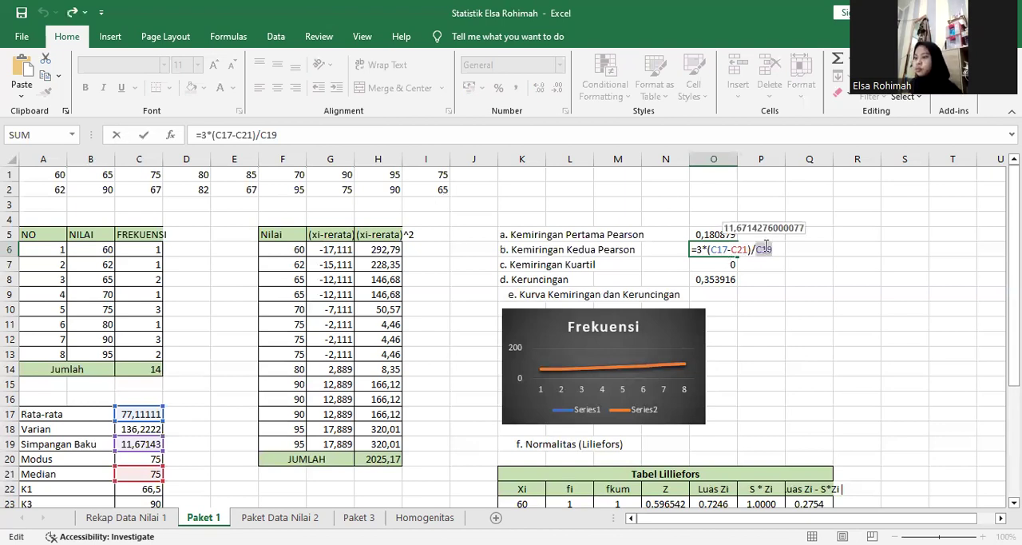
{"action": "key", "text": "Return"}
Inspect the Kemiringan Kuartil formula in O7, examining C23, C24 and C22 in the numerator and C23 and C22 in the denominator.
{"action": "double_click", "coordinate": [715, 264]}
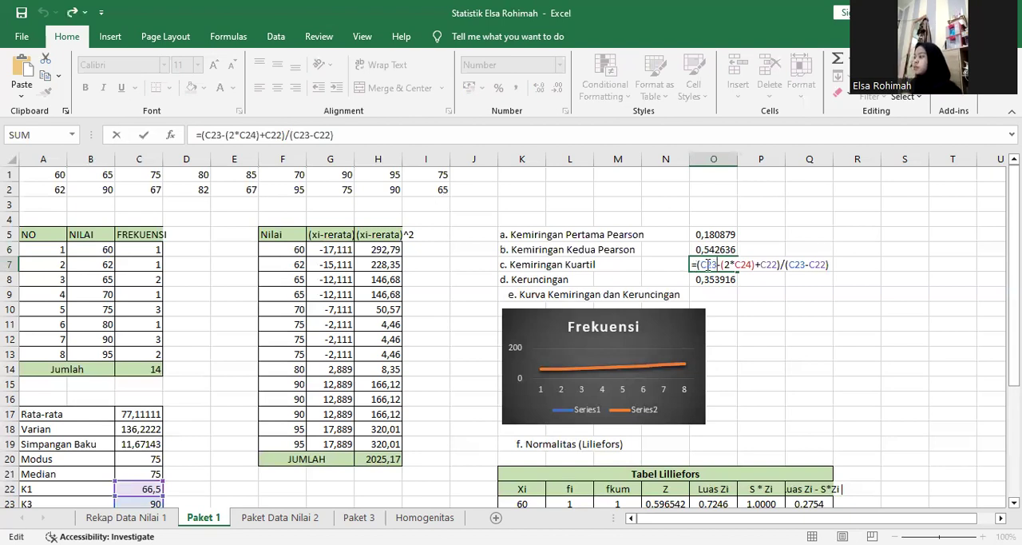
{"action": "double_click", "coordinate": [708, 264]}
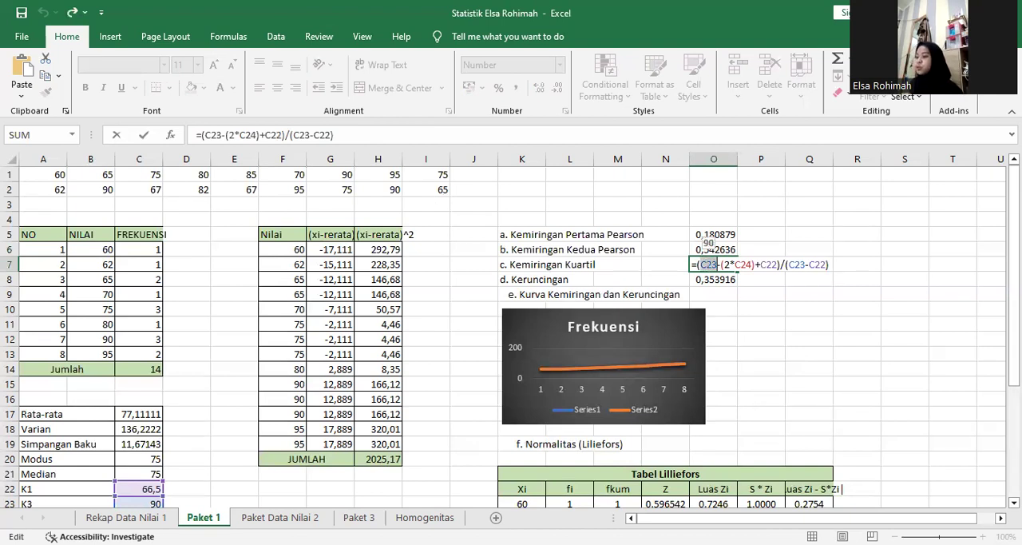
{"action": "scroll", "coordinate": [716, 215], "scroll_direction": "down", "scroll_amount": 1}
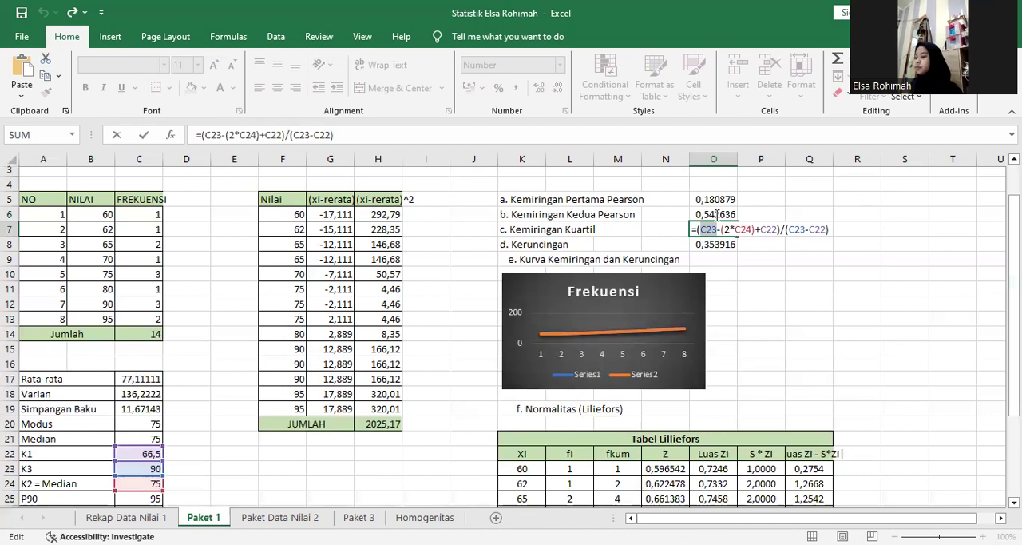
{"action": "scroll", "coordinate": [716, 214], "scroll_direction": "down", "scroll_amount": 1}
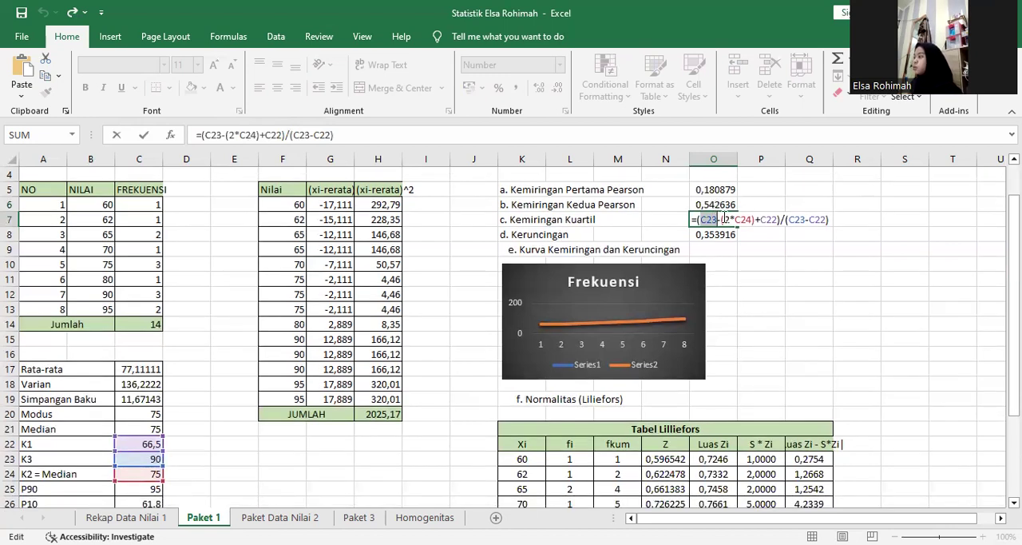
{"action": "left_click", "coordinate": [725, 220]}
{"action": "left_click_drag", "start_coordinate": [725, 219], "coordinate": [744, 222]}
{"action": "double_click", "coordinate": [744, 220]}
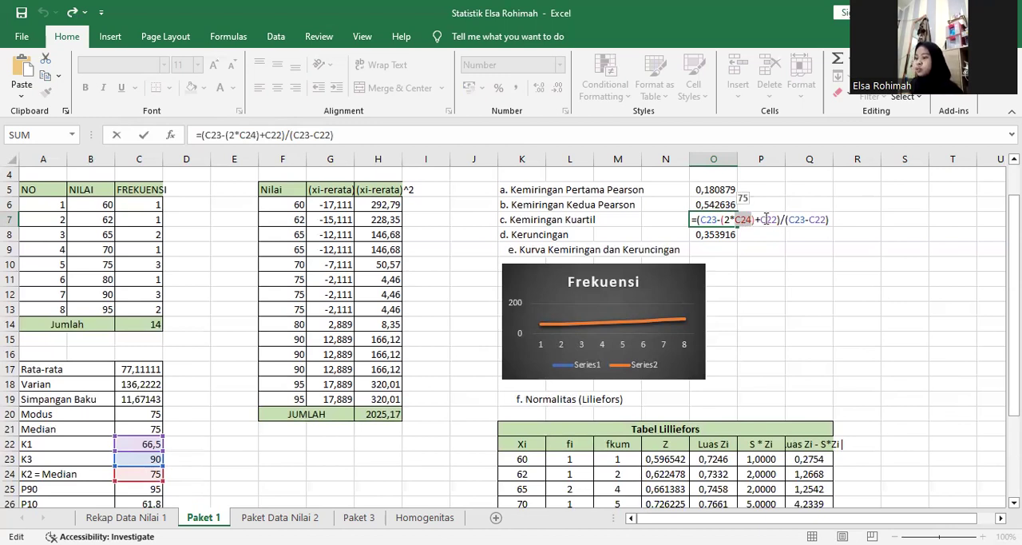
{"action": "double_click", "coordinate": [766, 219]}
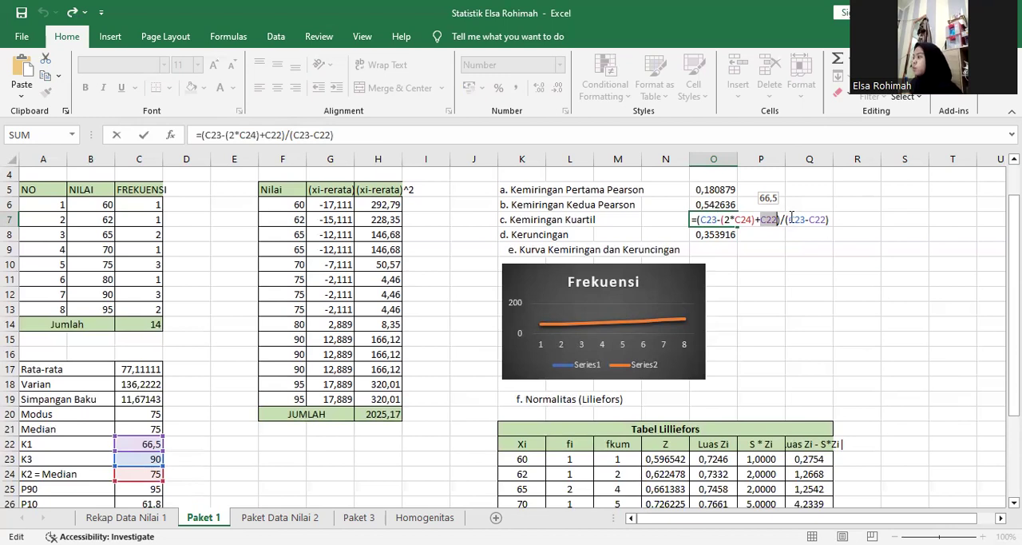
{"action": "left_click", "coordinate": [791, 218]}
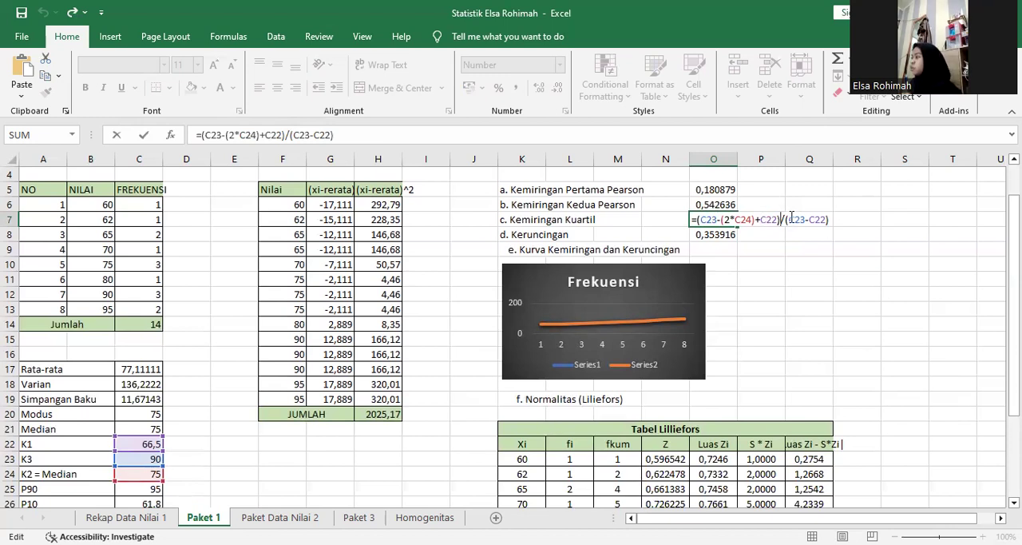
{"action": "double_click", "coordinate": [791, 219]}
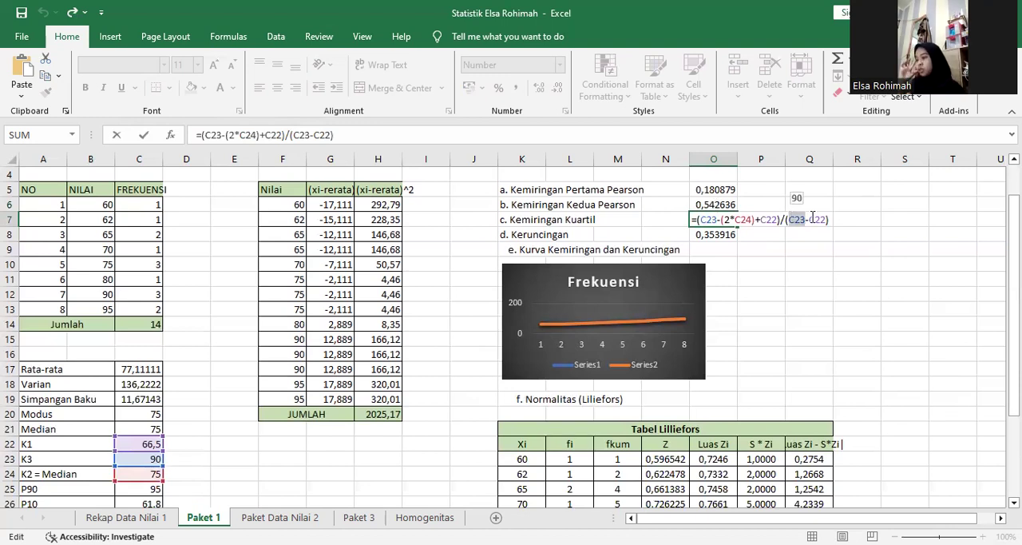
{"action": "double_click", "coordinate": [814, 219]}
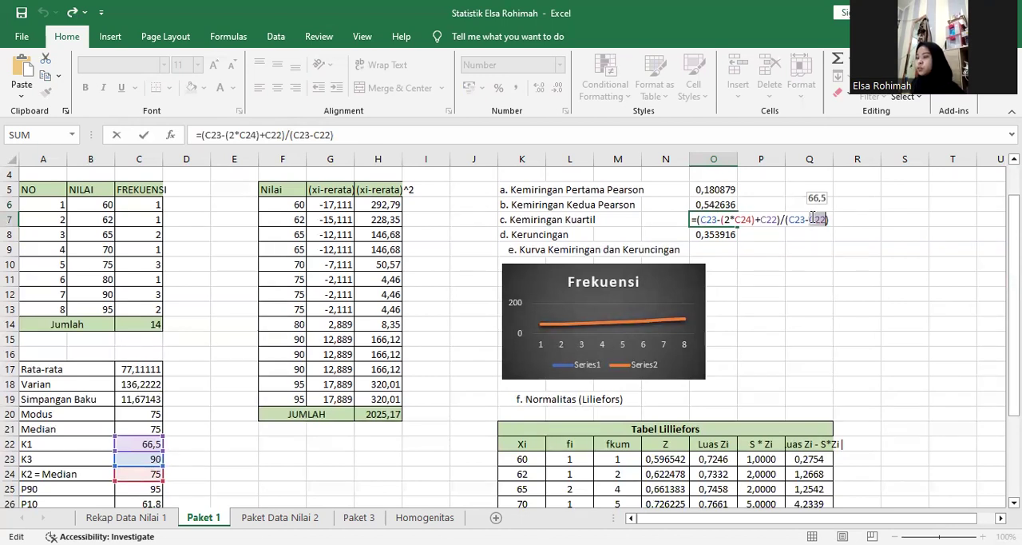
{"action": "key", "text": "Return"}
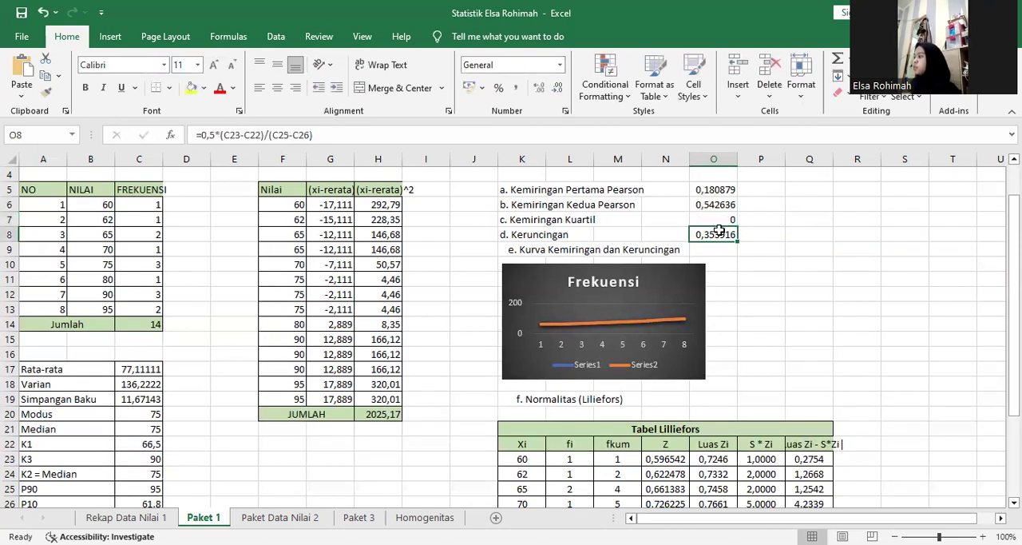
Inspect the Keruncingan formula in O8, examining its references to C23, C22 and C25.
{"action": "left_click", "coordinate": [709, 224]}
{"action": "left_click", "coordinate": [707, 232]}
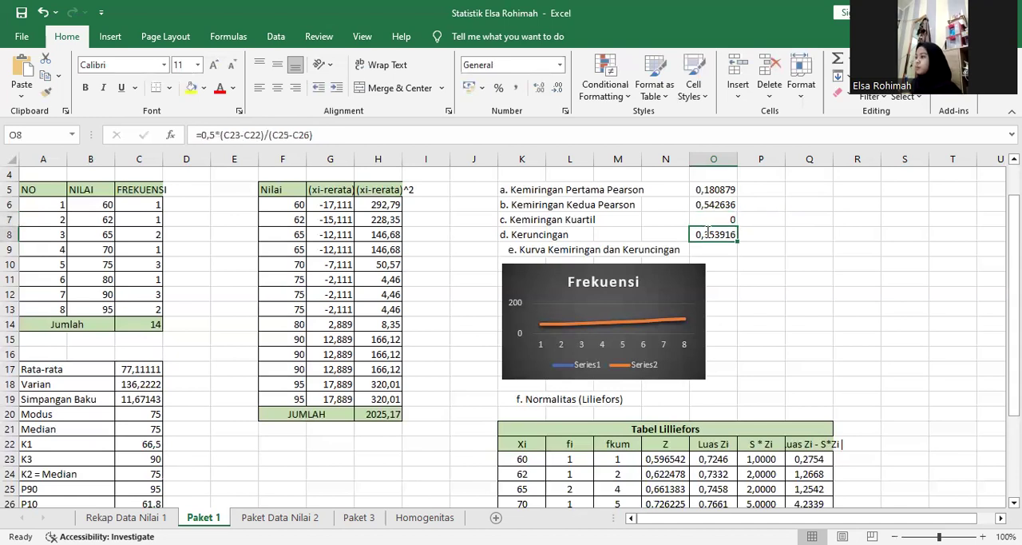
{"action": "double_click", "coordinate": [708, 233]}
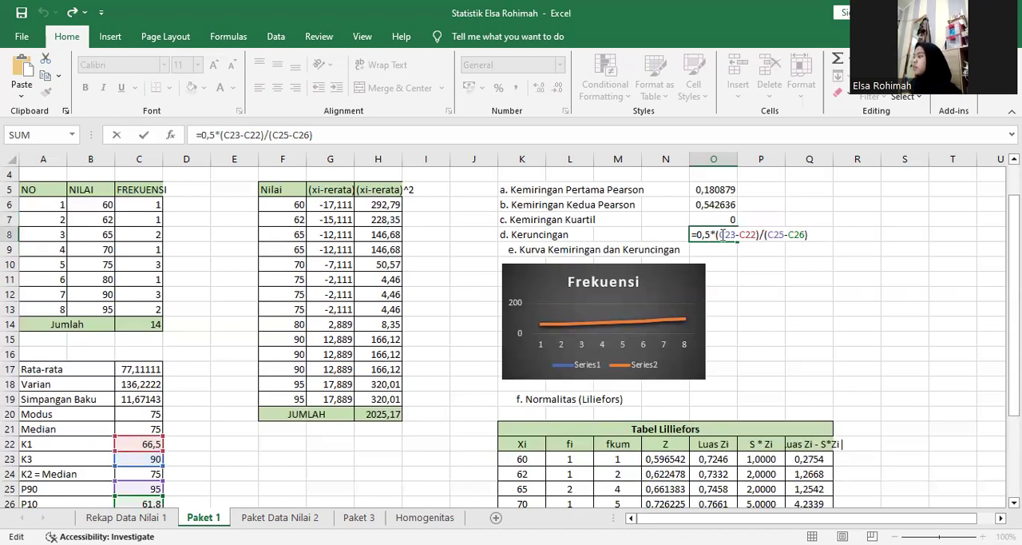
{"action": "double_click", "coordinate": [722, 233]}
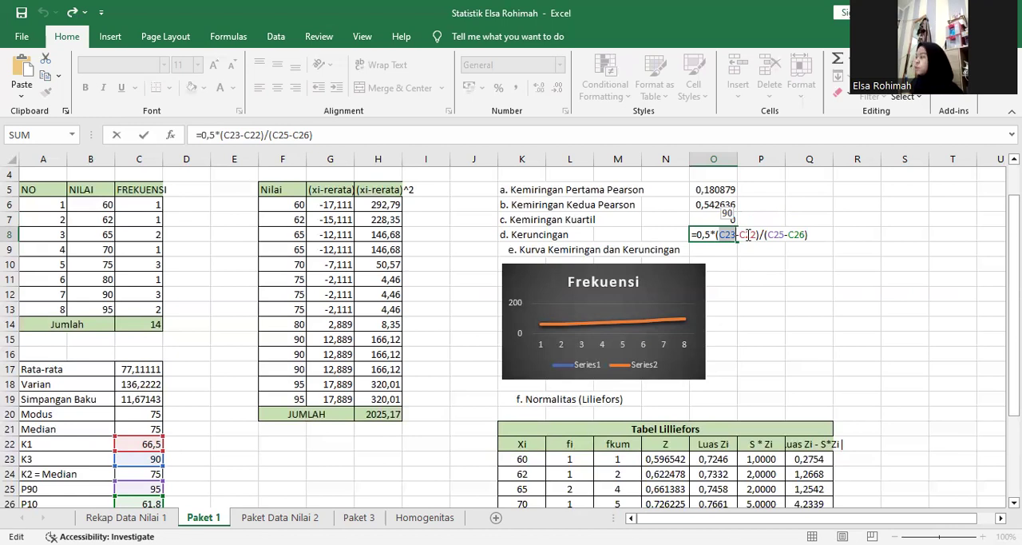
{"action": "double_click", "coordinate": [748, 234]}
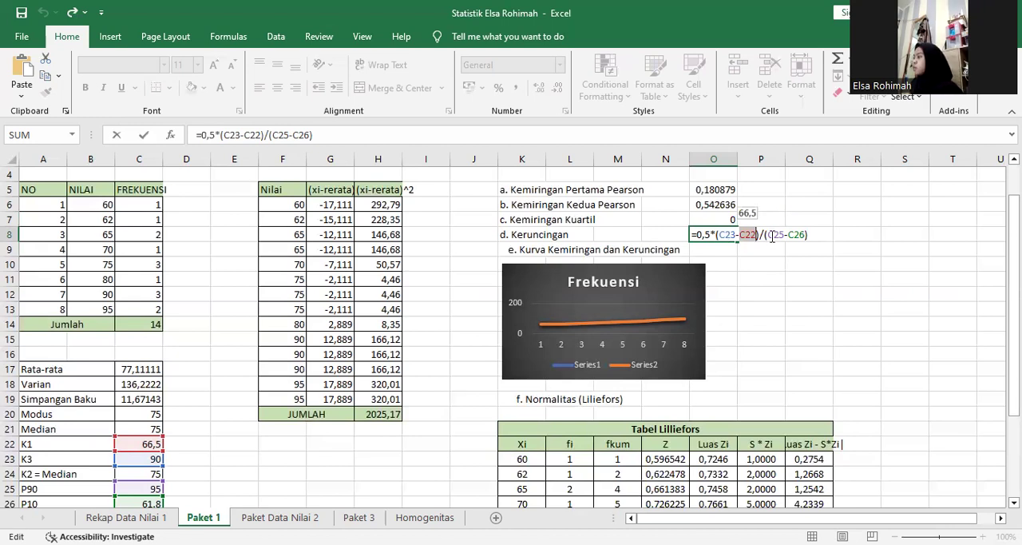
{"action": "double_click", "coordinate": [772, 234]}
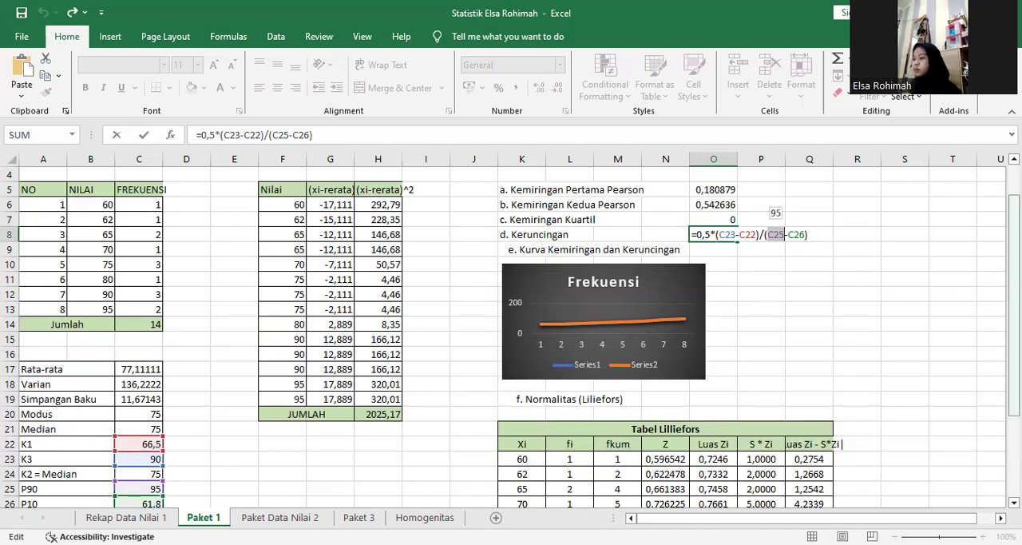
{"action": "left_click_drag", "start_coordinate": [1014, 288], "coordinate": [1014, 246]}
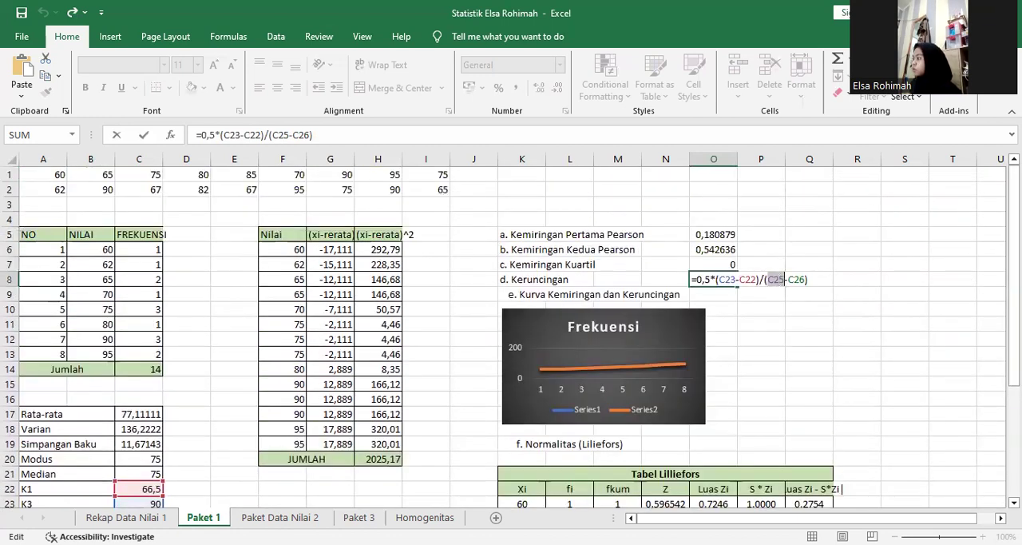
{"action": "left_click", "coordinate": [904, 280]}
{"action": "left_click_drag", "start_coordinate": [1014, 249], "coordinate": [1014, 288]}
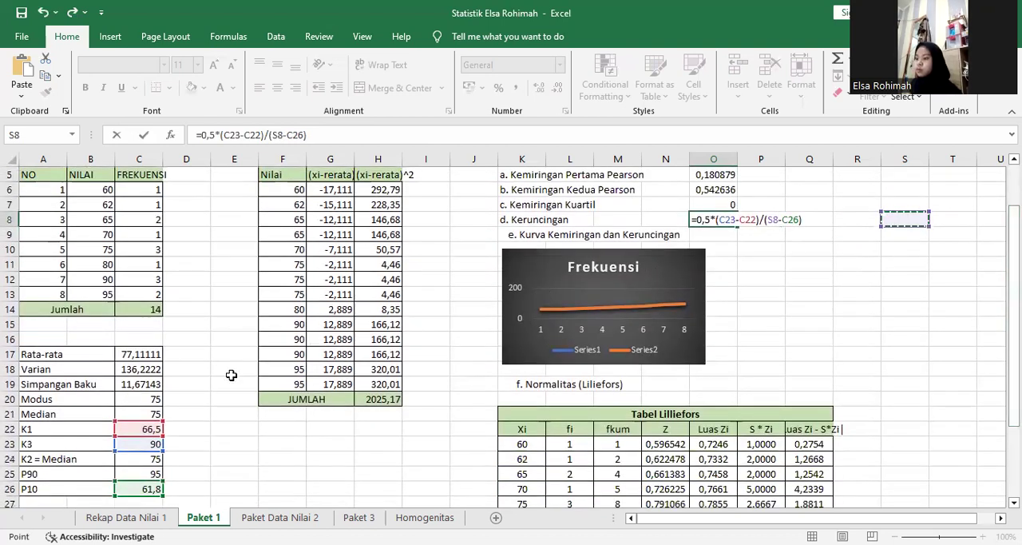
Replace the stray S8 reference in the Keruncingan formula with C25, check the C26 reference and commit the formula.
{"action": "left_click", "coordinate": [773, 219]}
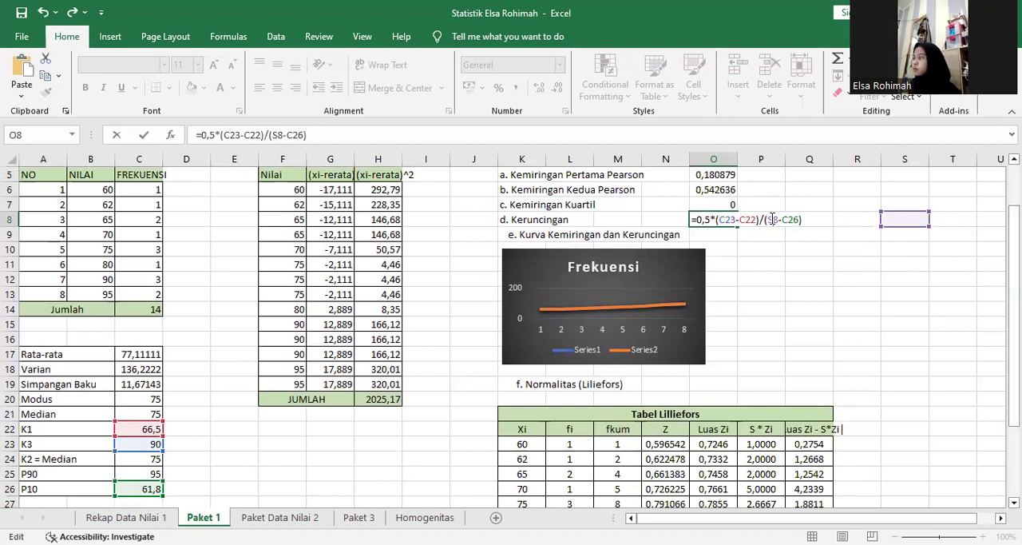
{"action": "double_click", "coordinate": [773, 218]}
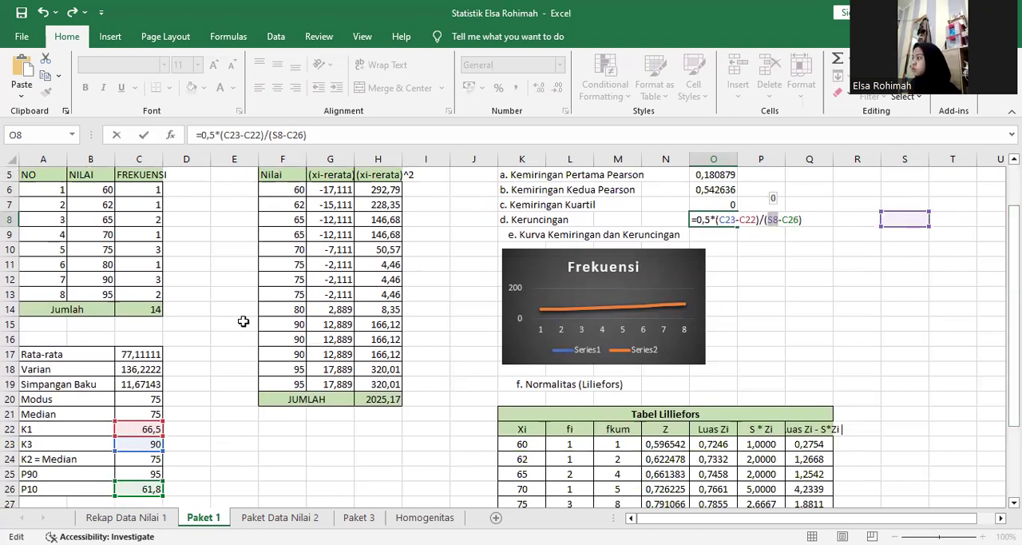
{"action": "left_click", "coordinate": [138, 473]}
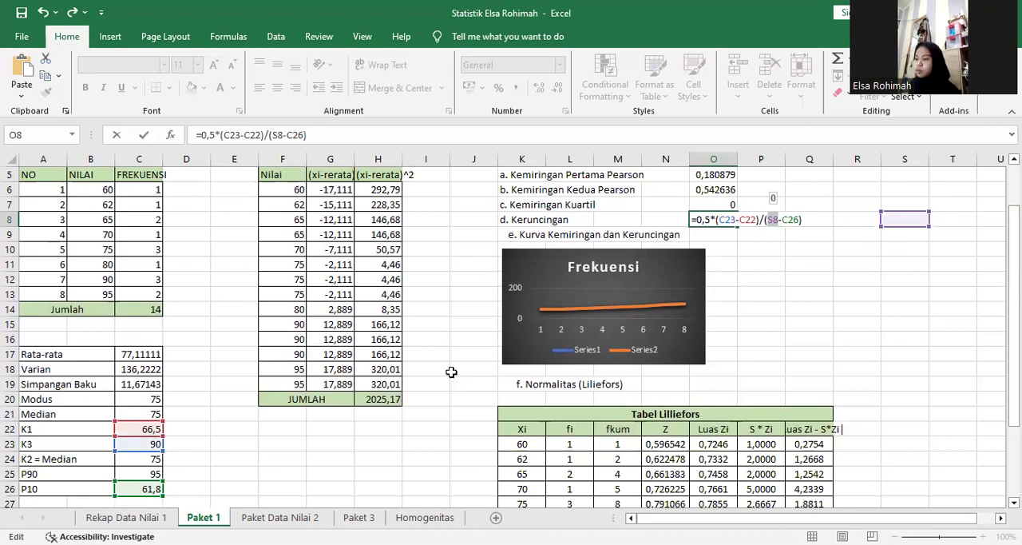
{"action": "left_click", "coordinate": [796, 216]}
{"action": "double_click", "coordinate": [796, 215]}
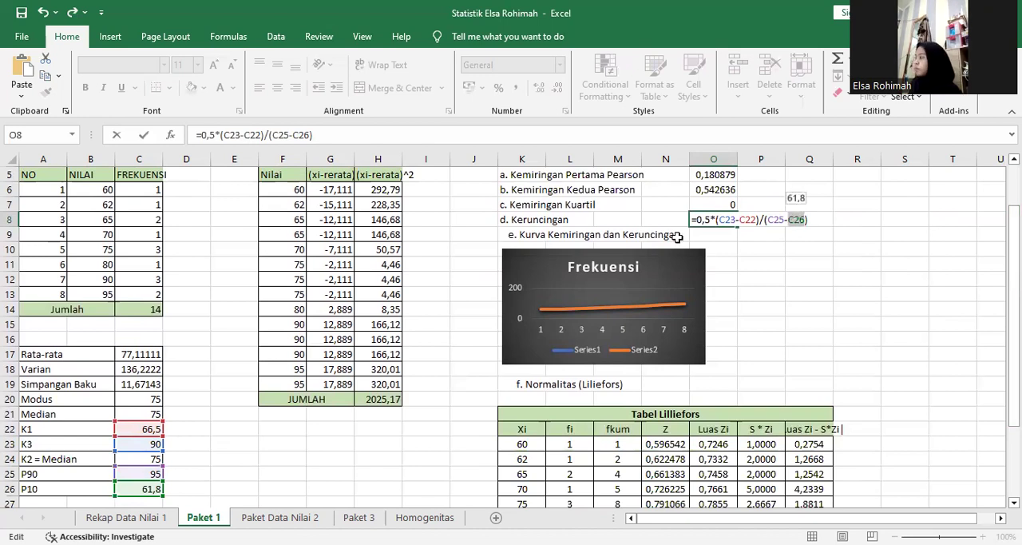
{"action": "key", "text": "Return"}
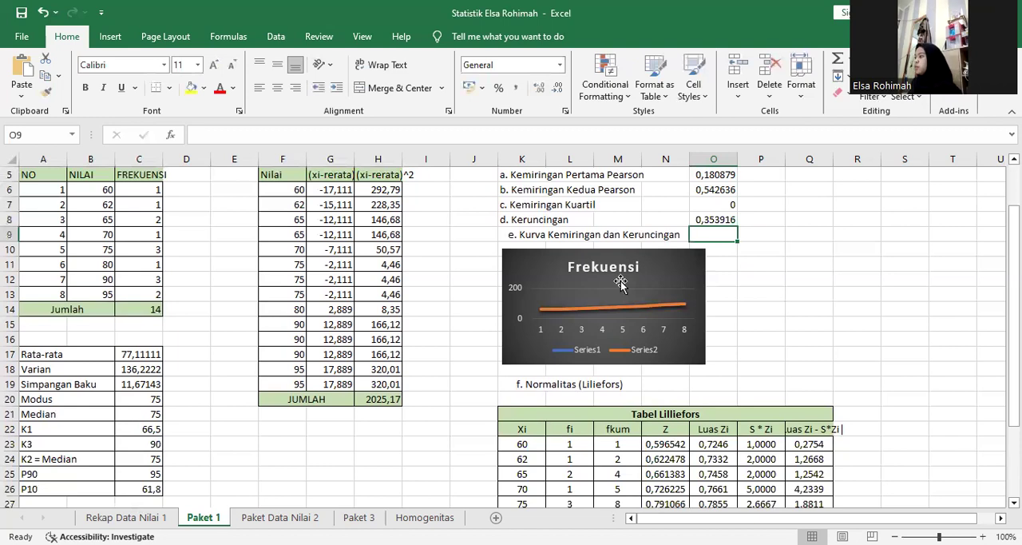
Examine the Frekuensi chart, select its NILAI and FREKUENSI source range B6:C13 and show the chart insertion commands.
{"action": "left_click", "coordinate": [566, 243]}
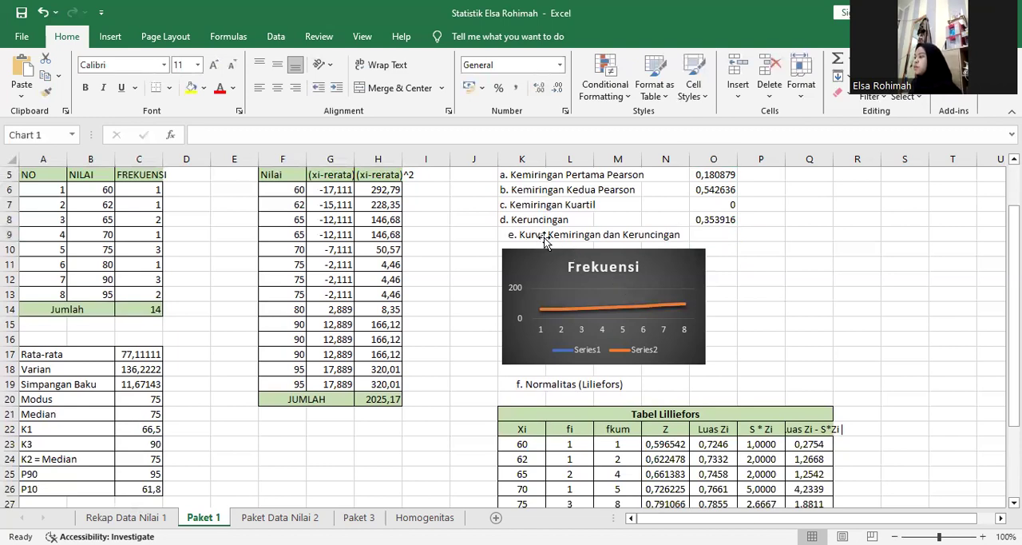
{"action": "left_click", "coordinate": [614, 293]}
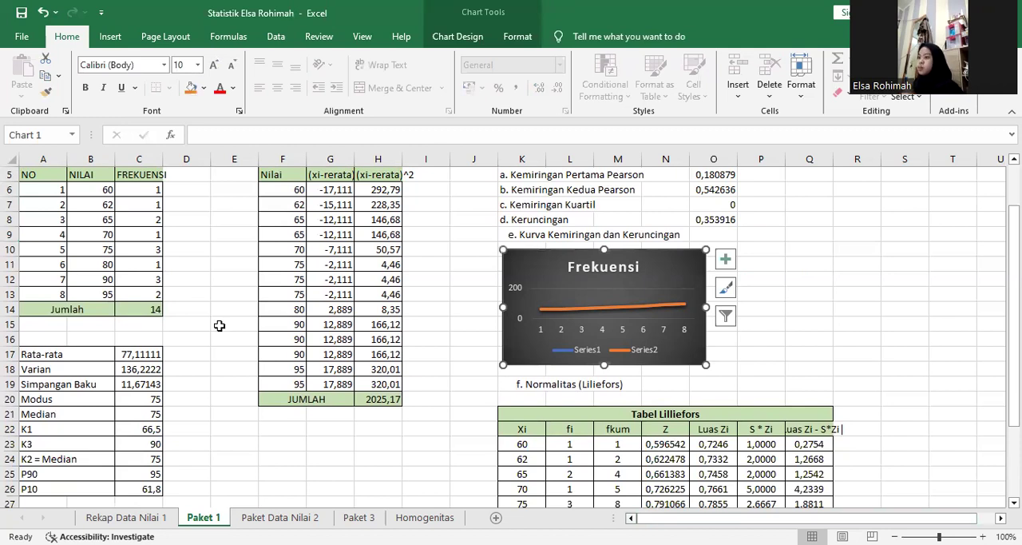
{"action": "left_click_drag", "start_coordinate": [1014, 329], "coordinate": [1014, 288]}
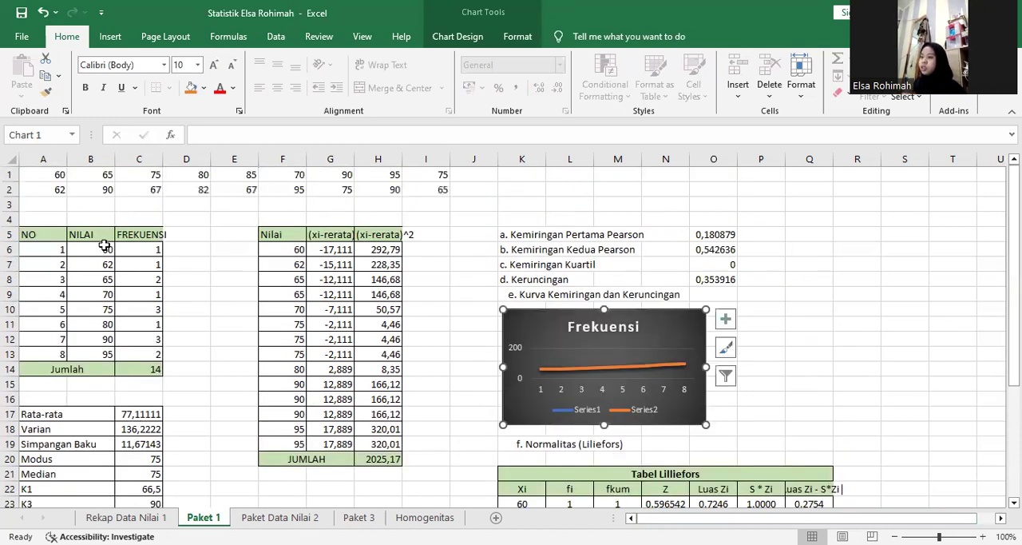
{"action": "left_click_drag", "start_coordinate": [110, 249], "coordinate": [138, 250]}
{"action": "left_click_drag", "start_coordinate": [145, 342], "coordinate": [142, 356]}
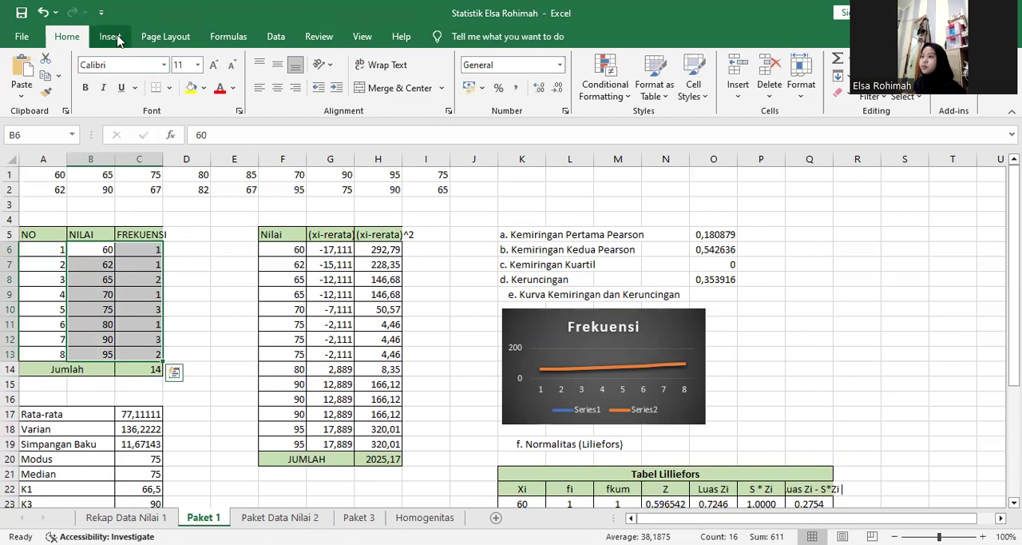
{"action": "left_click", "coordinate": [117, 38]}
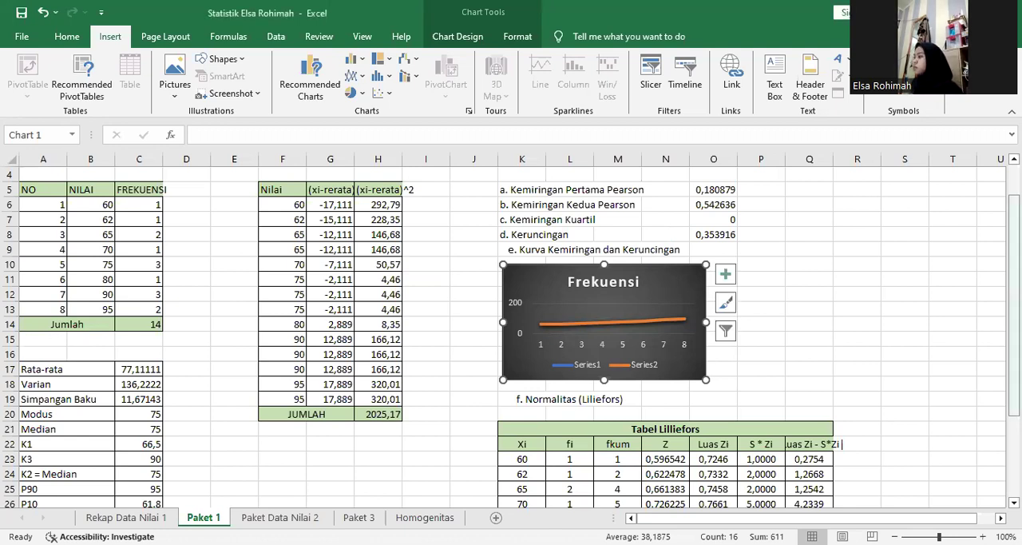
Check the first Xi entry in K23 of the Tabel Lilliefors and leave the cell.
{"action": "scroll", "coordinate": [606, 319], "scroll_direction": "down", "scroll_amount": 2}
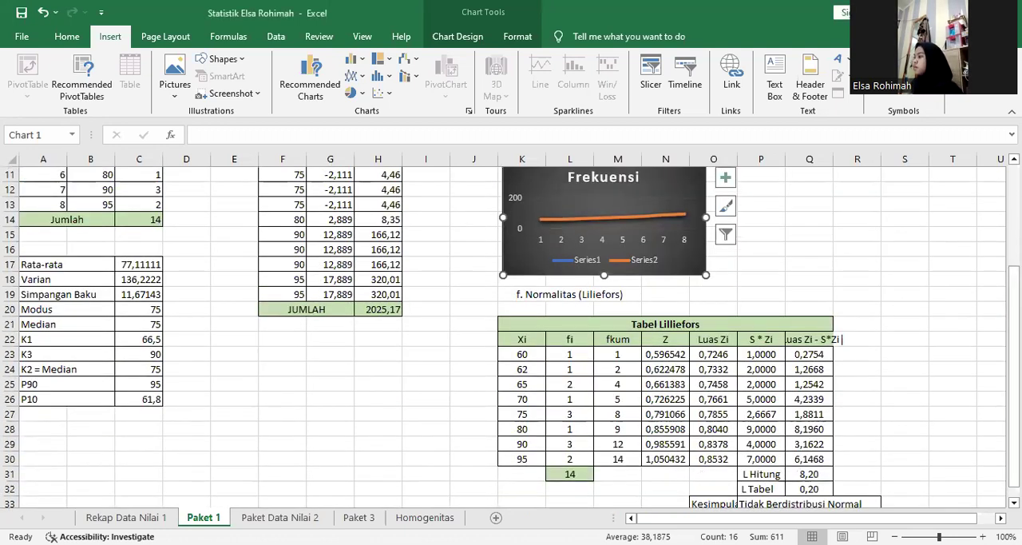
{"action": "double_click", "coordinate": [534, 353]}
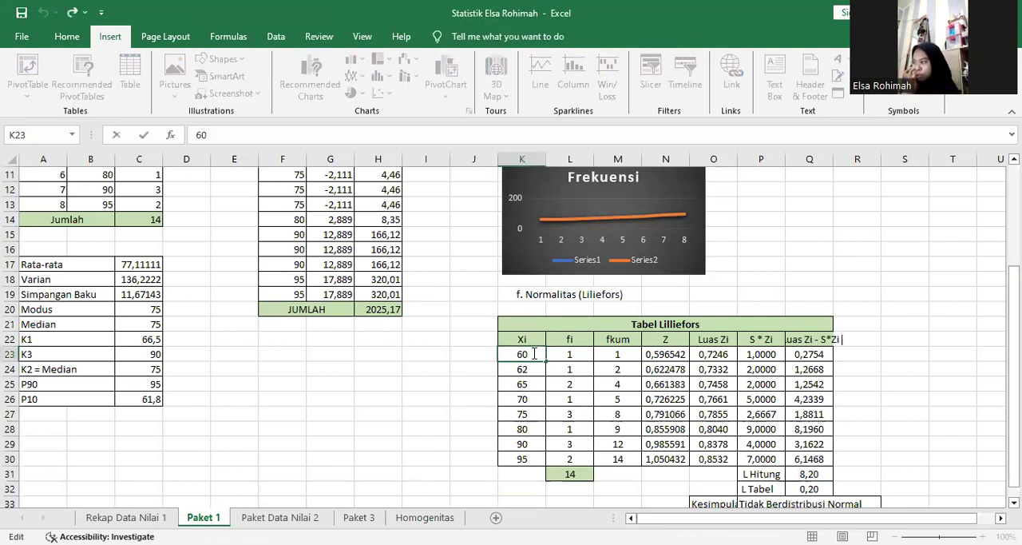
{"action": "double_click", "coordinate": [534, 353]}
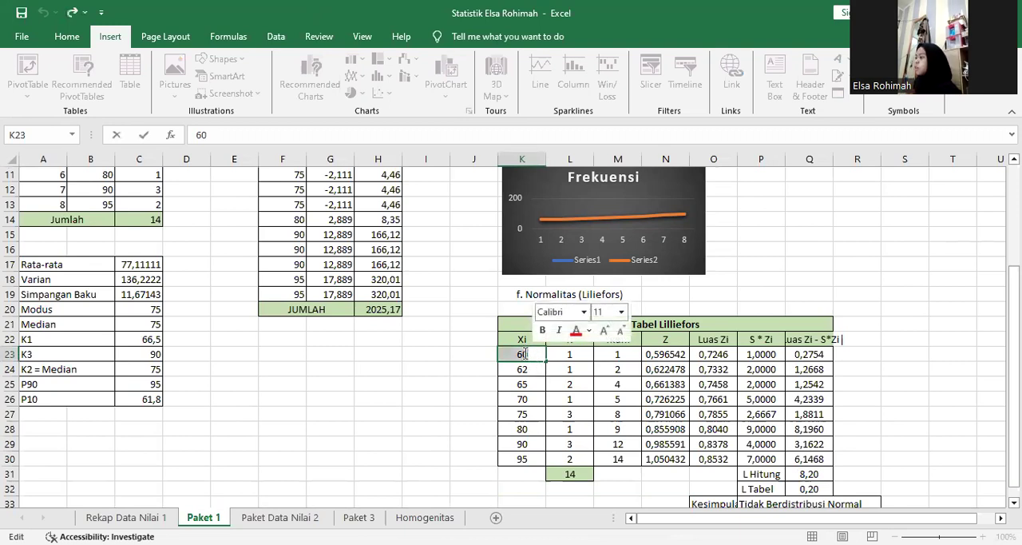
{"action": "left_click", "coordinate": [527, 472]}
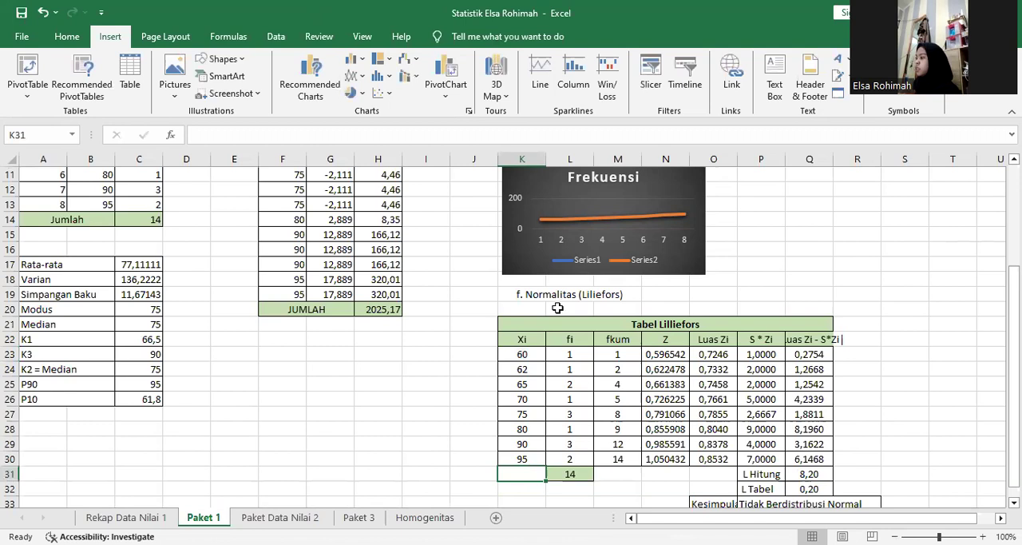
Check the first fi entry in L23 of the Tabel Lilliefors against the FREKUENSI column of the frequency table.
{"action": "double_click", "coordinate": [569, 354]}
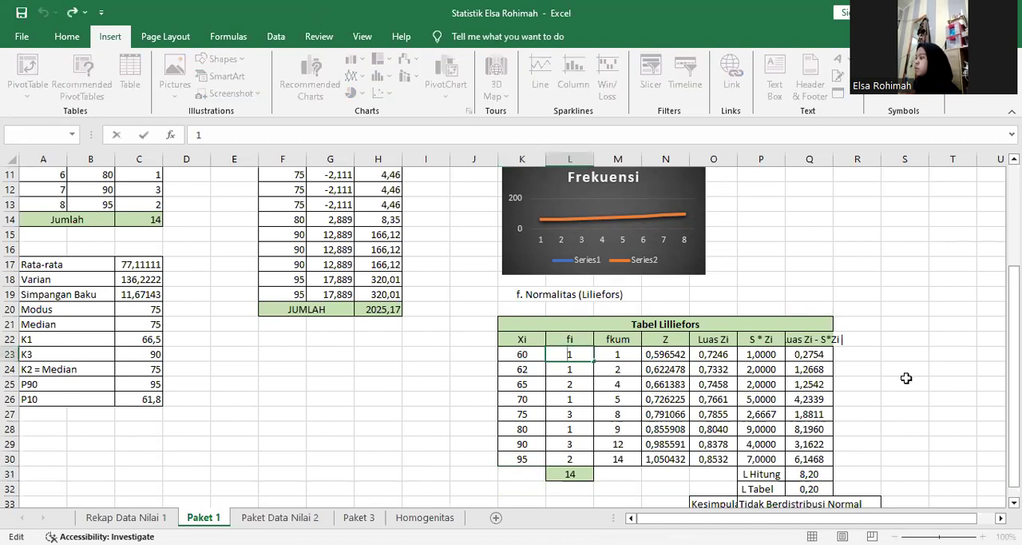
{"action": "scroll", "coordinate": [1013, 375], "scroll_direction": "up", "scroll_amount": 3}
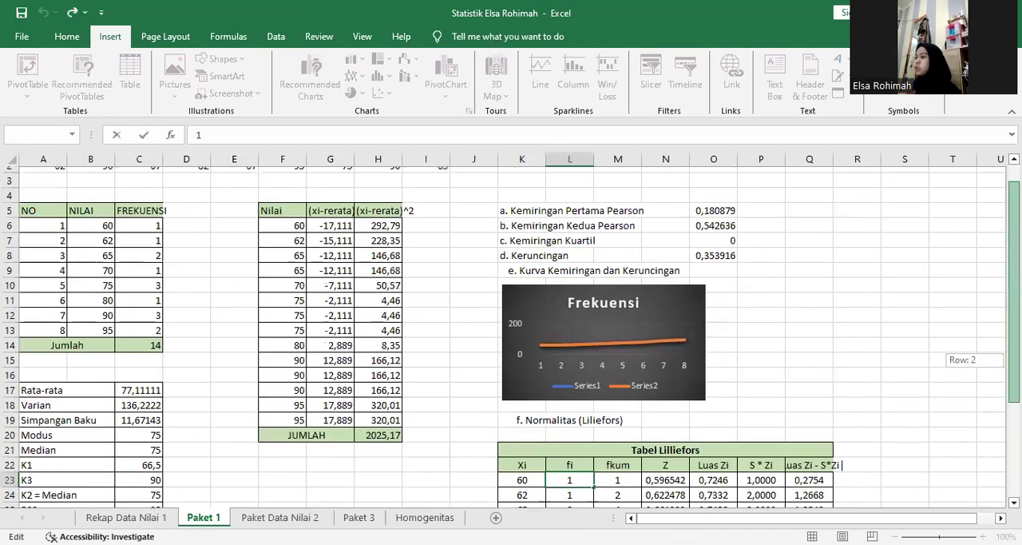
{"action": "left_click_drag", "start_coordinate": [1013, 271], "coordinate": [1013, 343]}
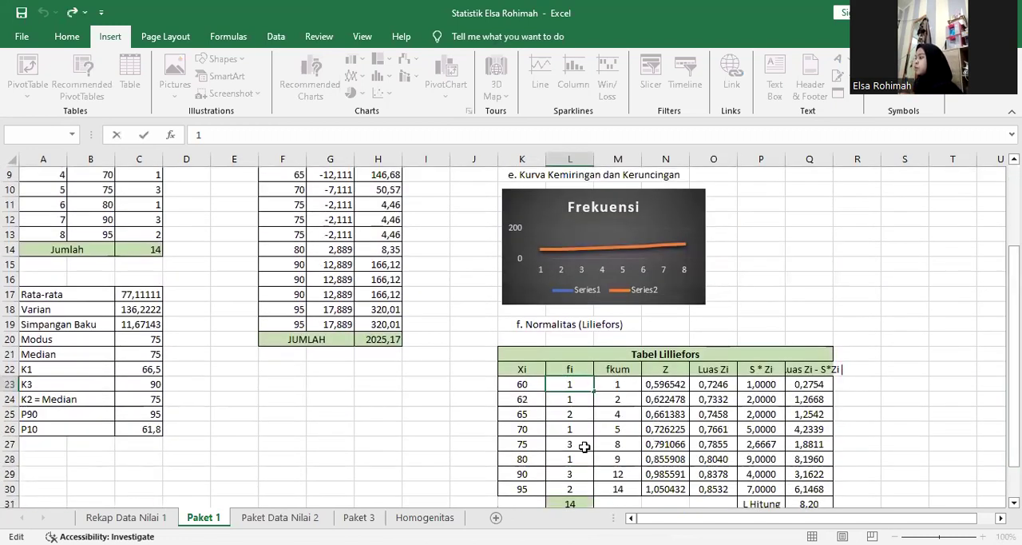
Check the first fkum entry in M23 and examine the references of the cumulative formula in M24.
{"action": "double_click", "coordinate": [618, 385]}
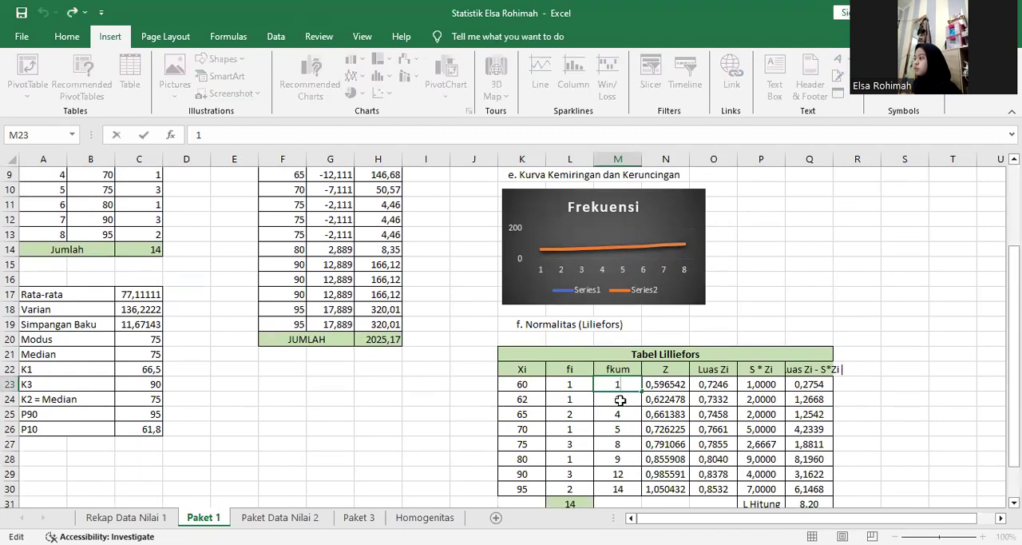
{"action": "double_click", "coordinate": [621, 406]}
{"action": "left_click", "coordinate": [621, 404]}
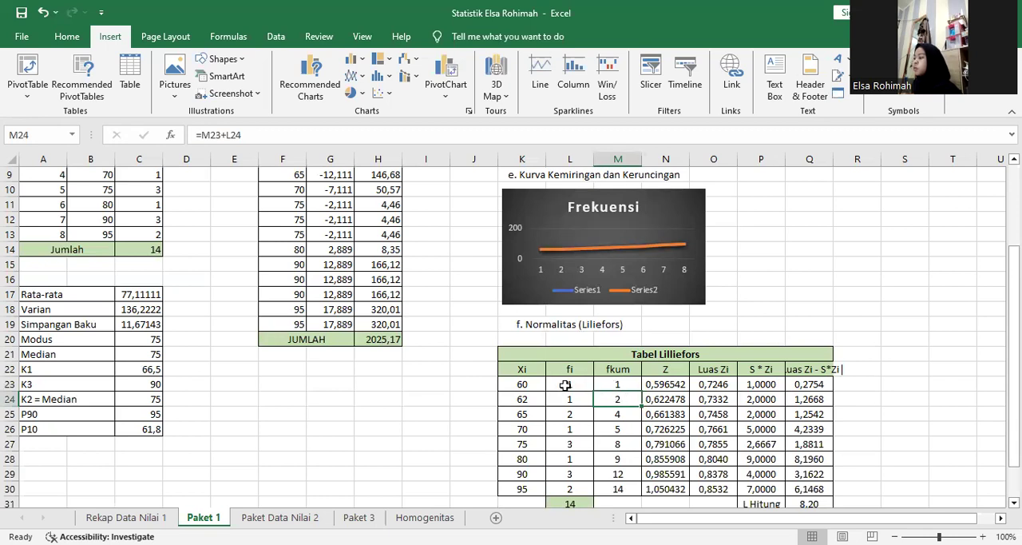
{"action": "double_click", "coordinate": [615, 398]}
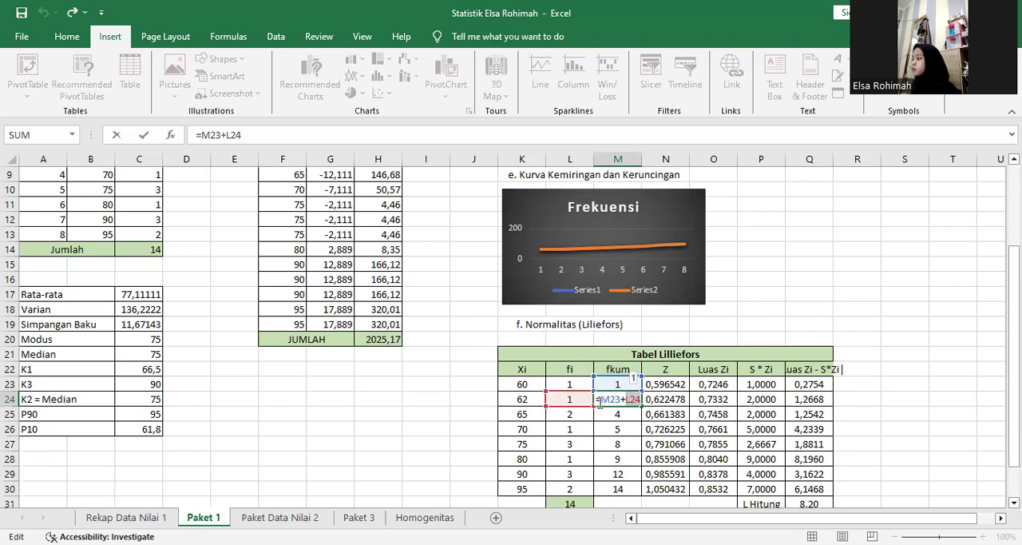
{"action": "key", "text": "Return"}
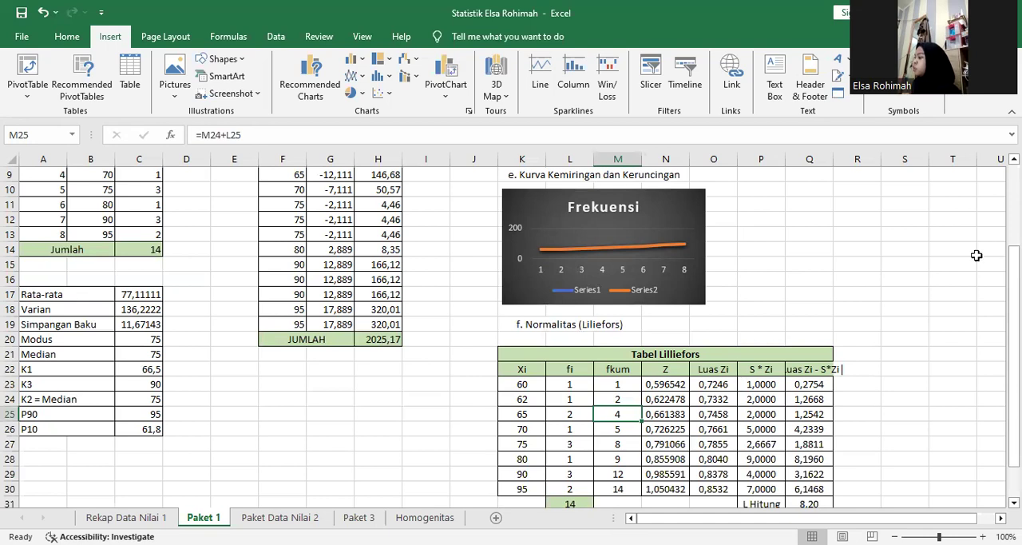
Inspect the Z formula in N23, examining its references to K23, C14 and C17 one by one.
{"action": "scroll", "coordinate": [810, 289], "scroll_direction": "down", "scroll_amount": 1}
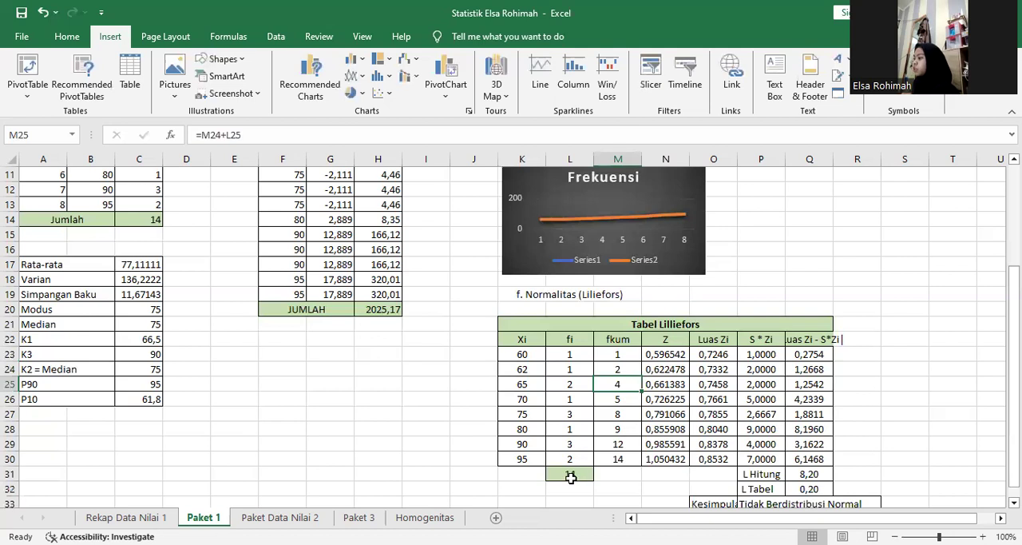
{"action": "left_click", "coordinate": [659, 355]}
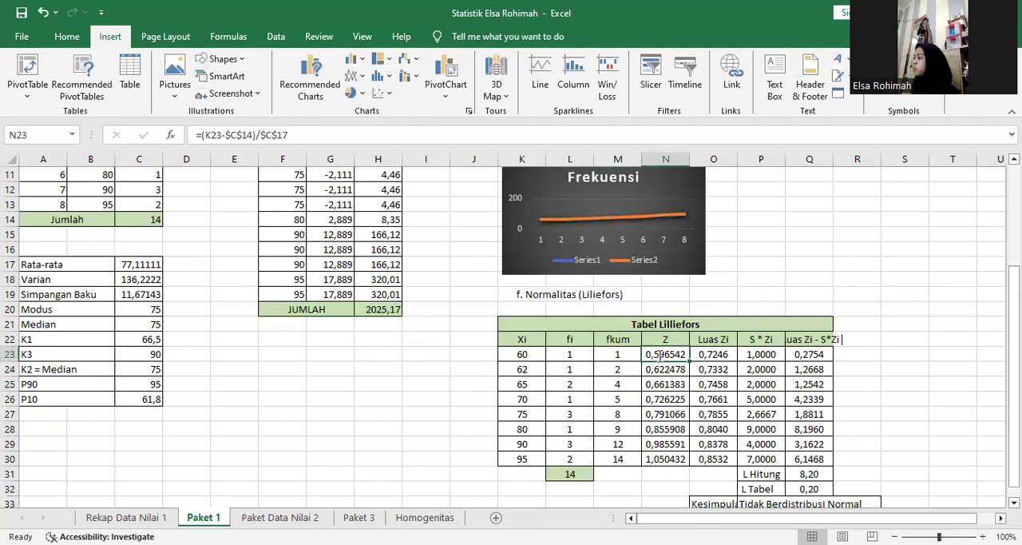
{"action": "double_click", "coordinate": [659, 355]}
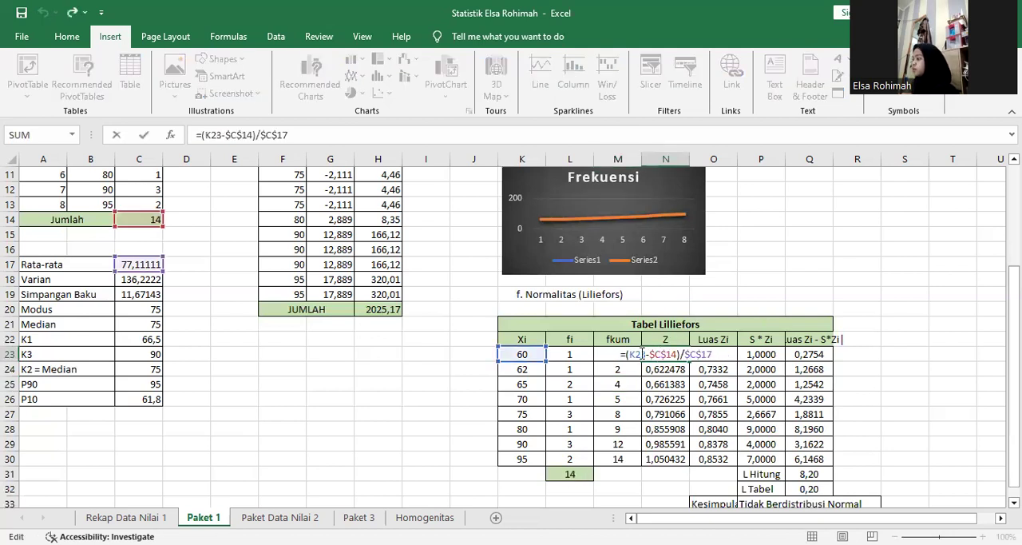
{"action": "double_click", "coordinate": [637, 353]}
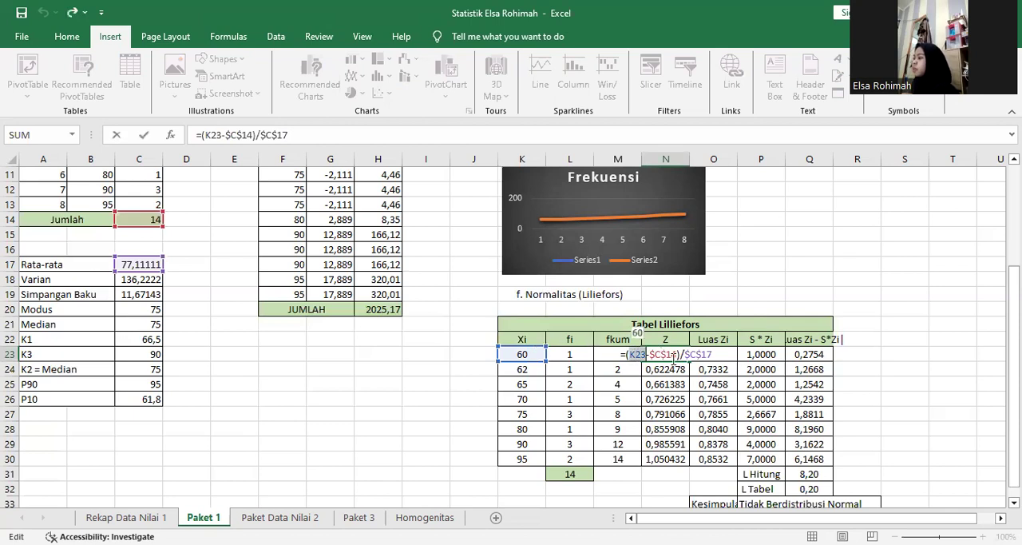
{"action": "double_click", "coordinate": [666, 353]}
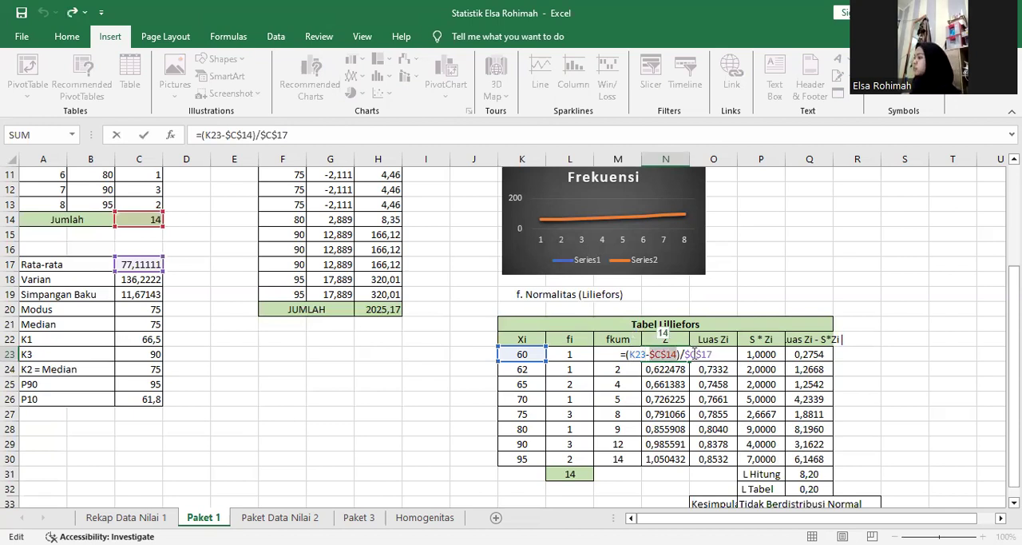
{"action": "double_click", "coordinate": [694, 353]}
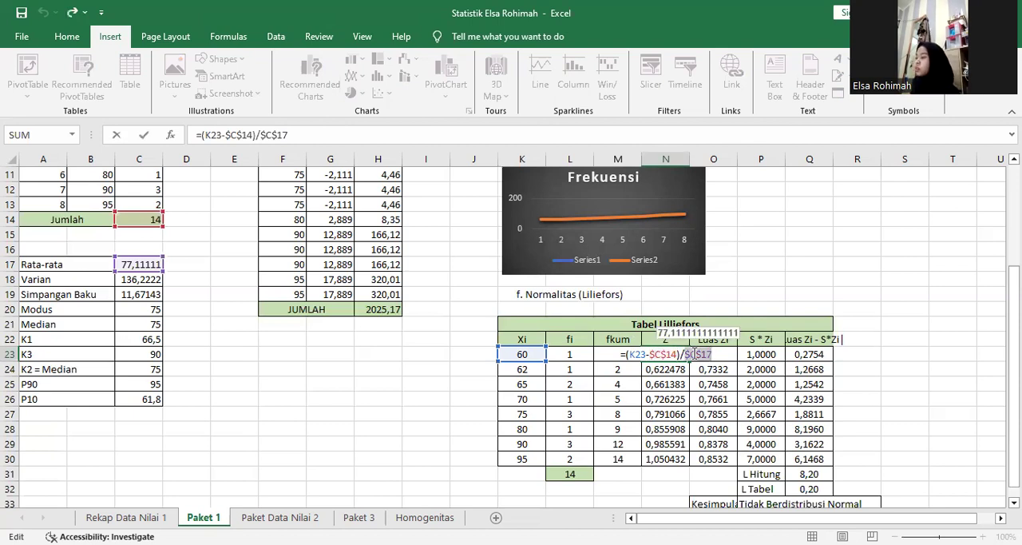
{"action": "key", "text": "Return"}
{"action": "left_click", "coordinate": [663, 352]}
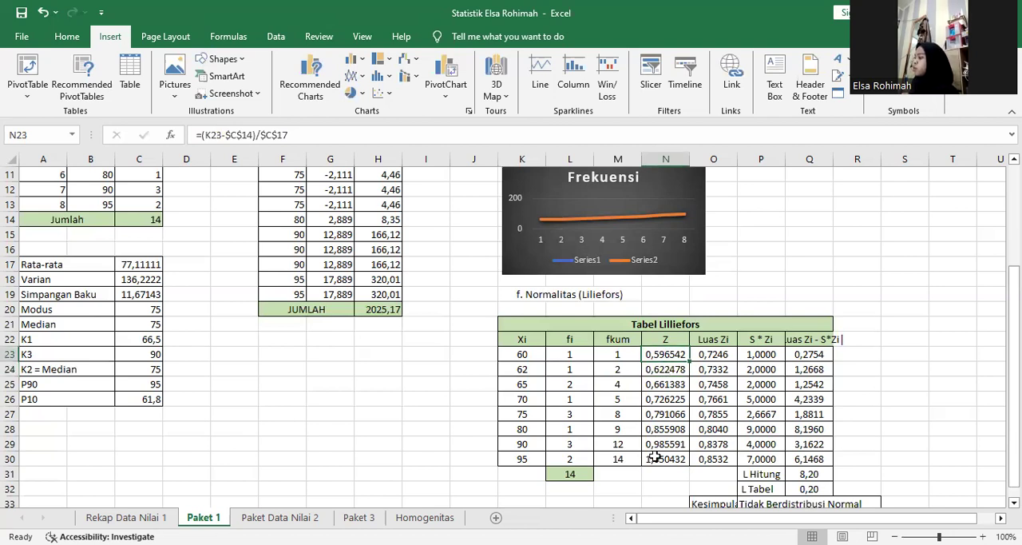
Examine the Luas Zi formula in O23 and the S * Zi formula in P23, leaving both as they are.
{"action": "double_click", "coordinate": [721, 354]}
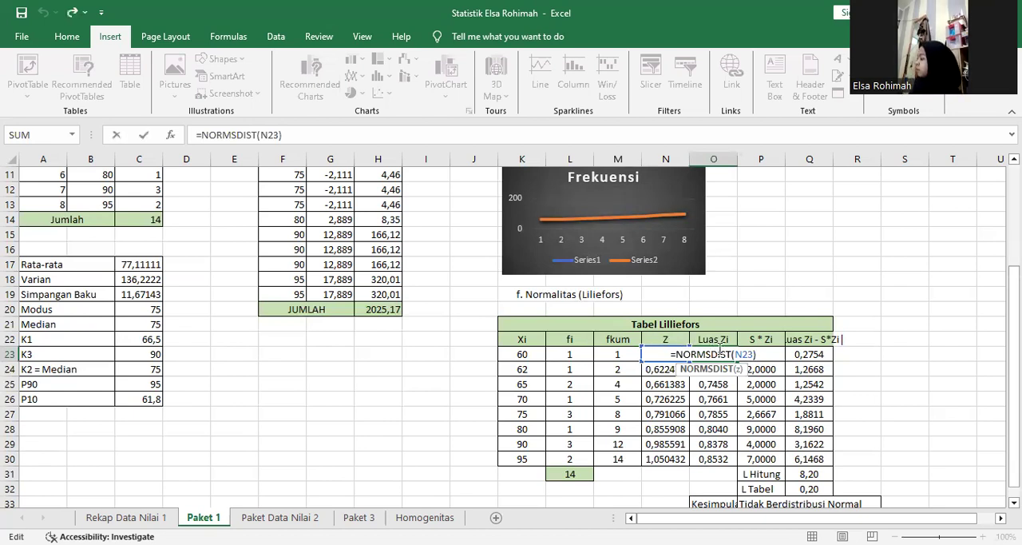
{"action": "key", "text": "Return"}
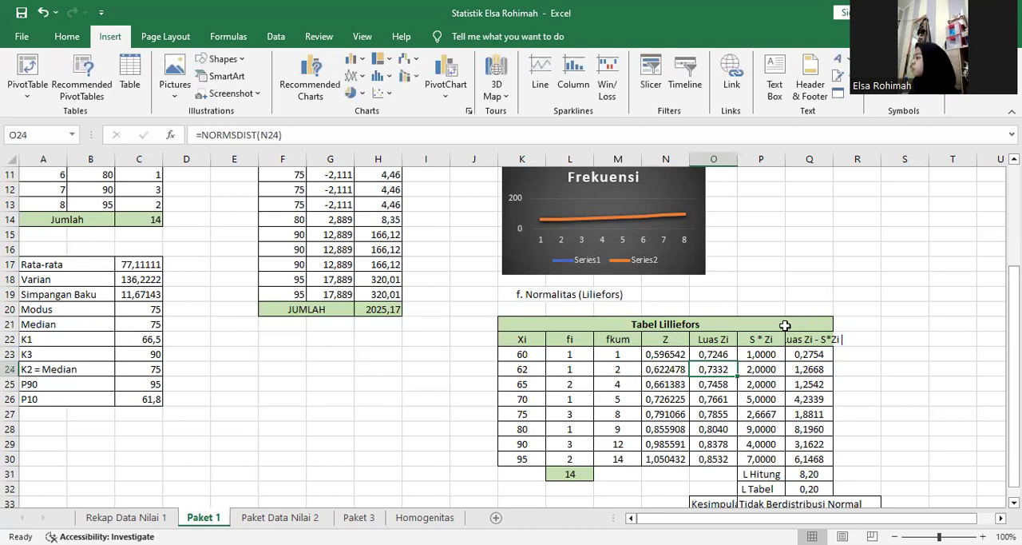
{"action": "left_click", "coordinate": [752, 355]}
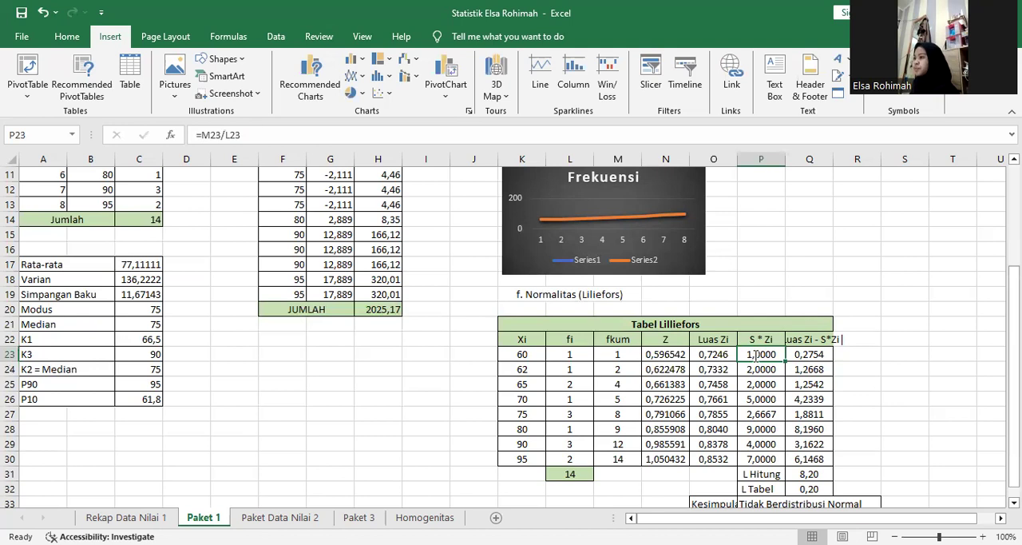
{"action": "double_click", "coordinate": [754, 354]}
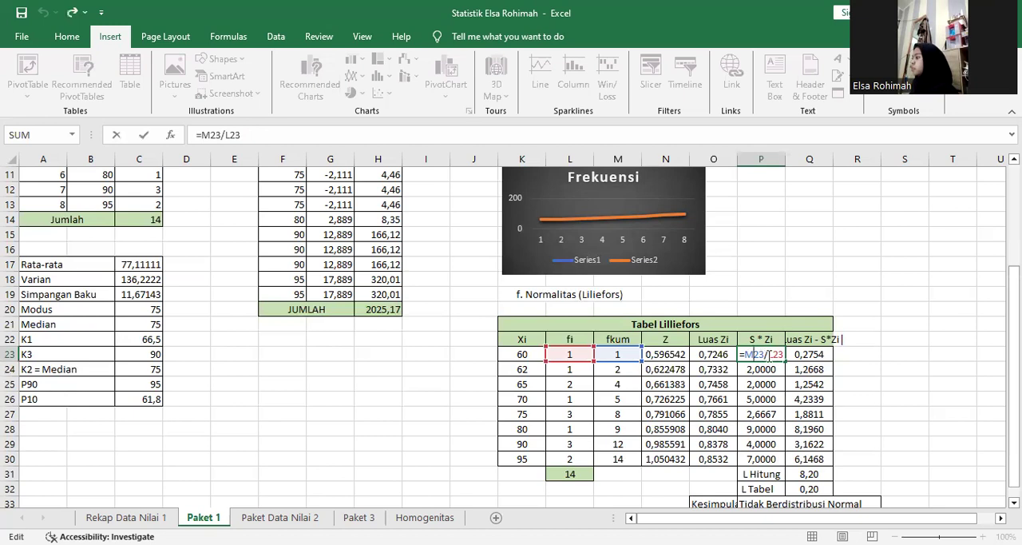
{"action": "key", "text": "Return"}
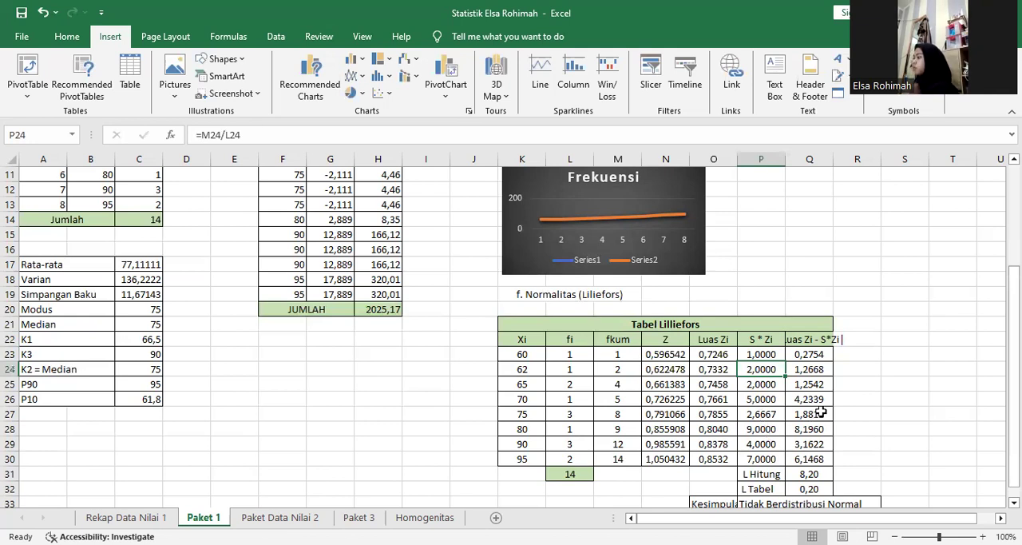
Examine the absolute-difference formula in Q23, including its P23 reference, and leave the cell.
{"action": "left_click", "coordinate": [810, 355]}
{"action": "double_click", "coordinate": [811, 355]}
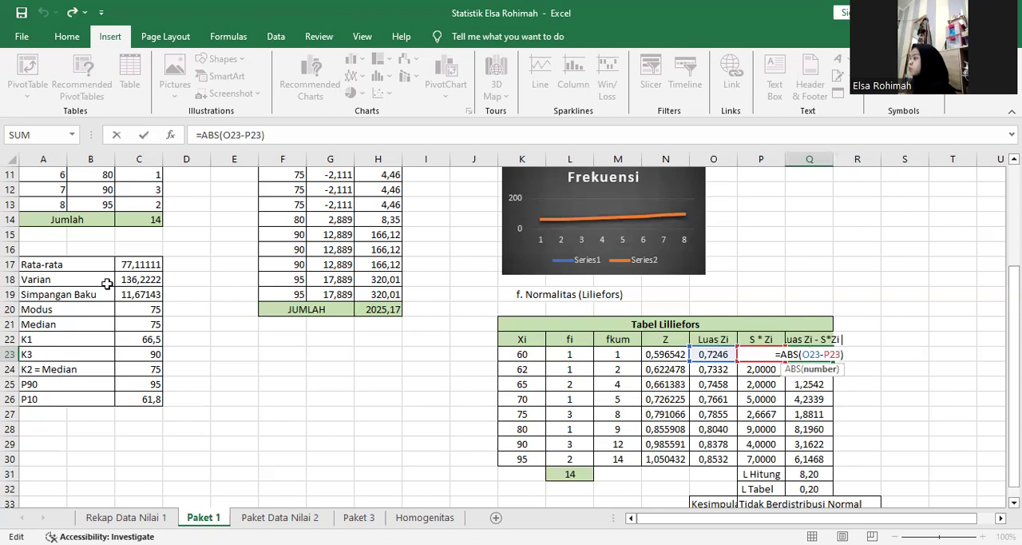
{"action": "key", "text": "ctrl+shift+Left"}
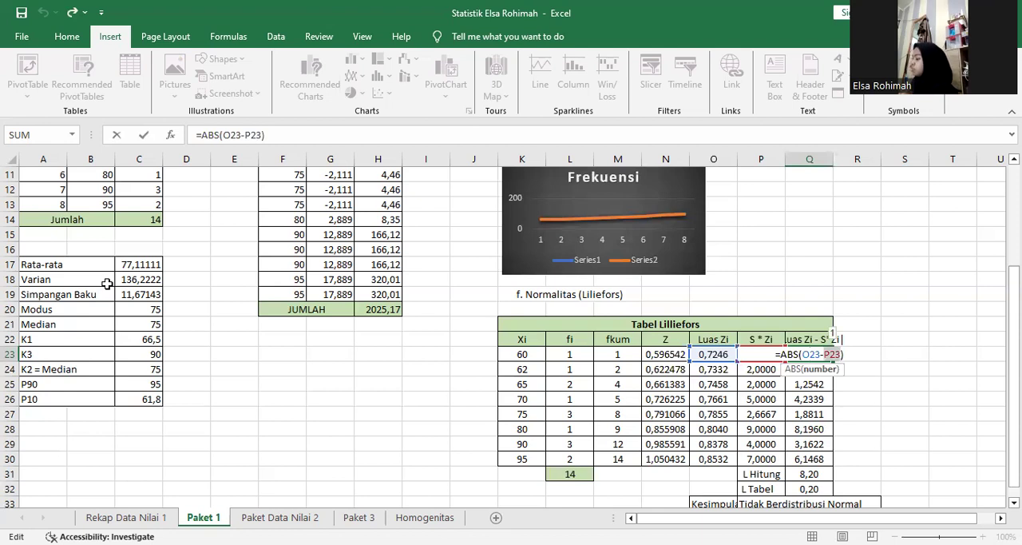
{"action": "key", "text": "Return"}
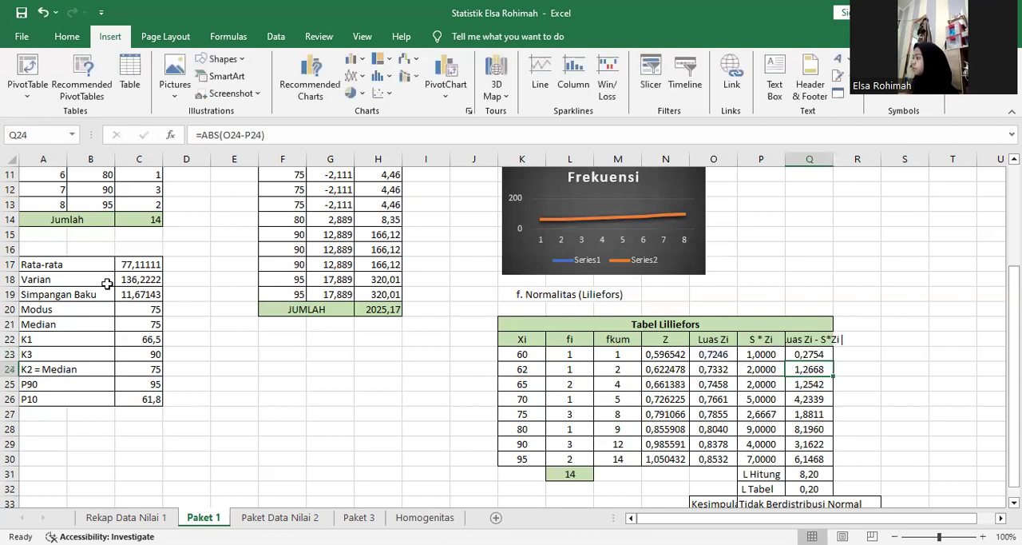
Check the range used by the L Hitung formula in Q31, then move on to the L Tabel value in Q32.
{"action": "scroll", "coordinate": [107, 284], "scroll_direction": "down", "scroll_amount": 1}
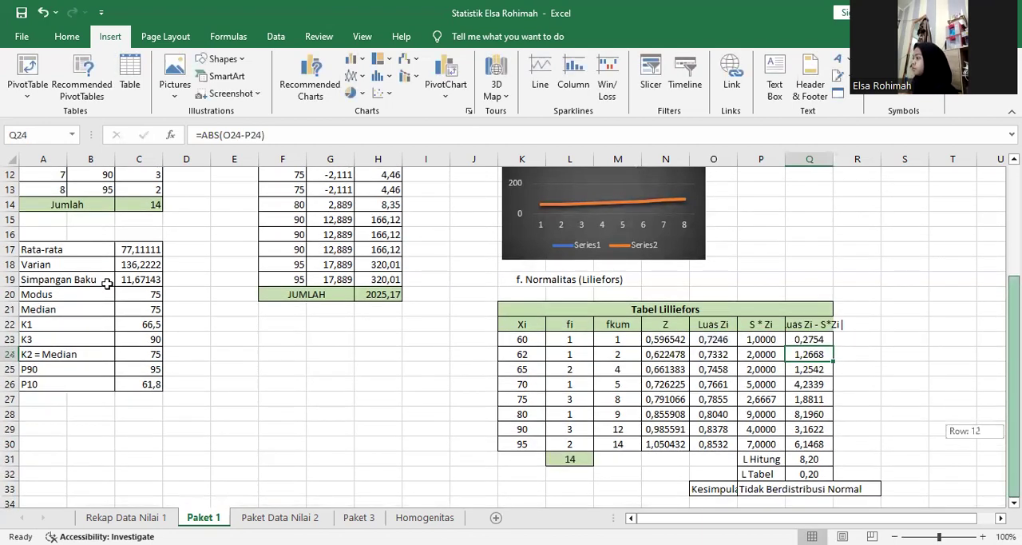
{"action": "double_click", "coordinate": [809, 459]}
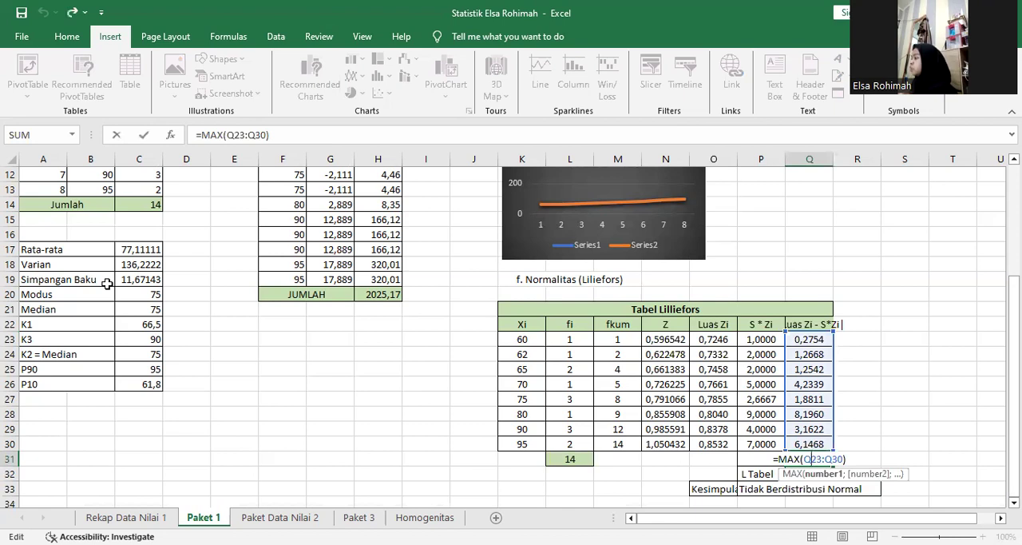
{"action": "key", "text": "Return"}
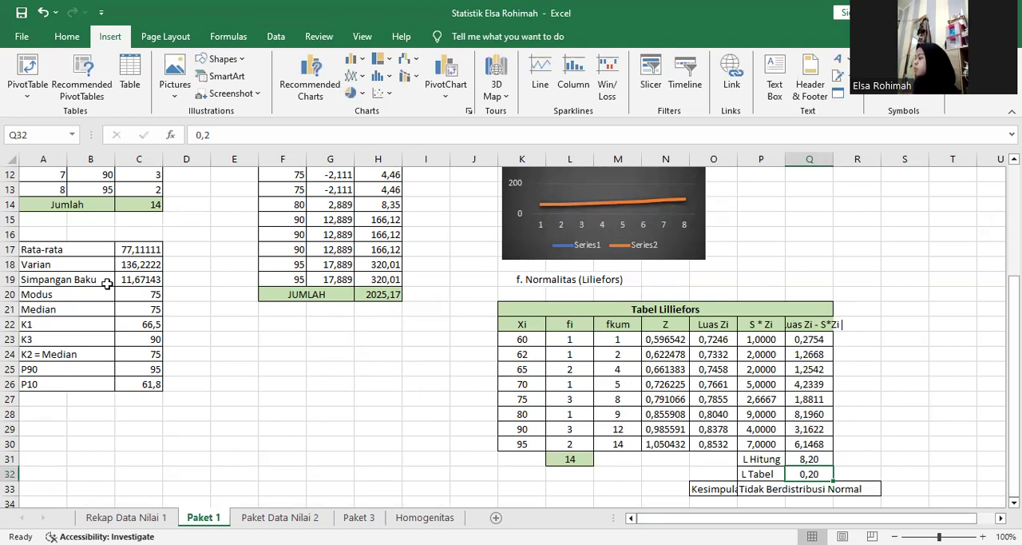
Switch to the Paket Data Nilai 2 sheet and review the jumlah, Max, Min and Range formulas in B12:B15.
{"action": "key", "text": "ctrl+Page_Down"}
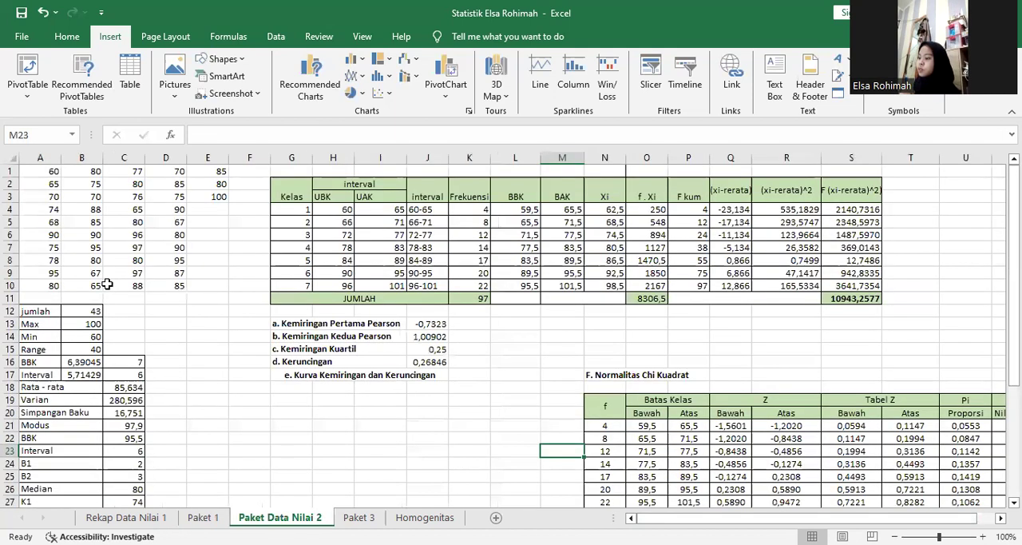
{"action": "left_click", "coordinate": [107, 284]}
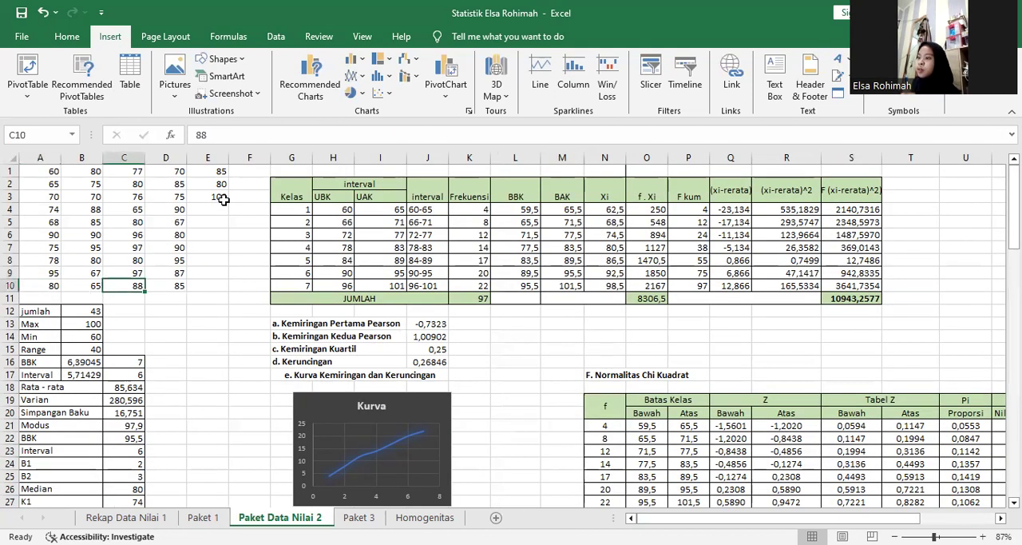
{"action": "left_click", "coordinate": [86, 313]}
{"action": "left_click", "coordinate": [93, 327]}
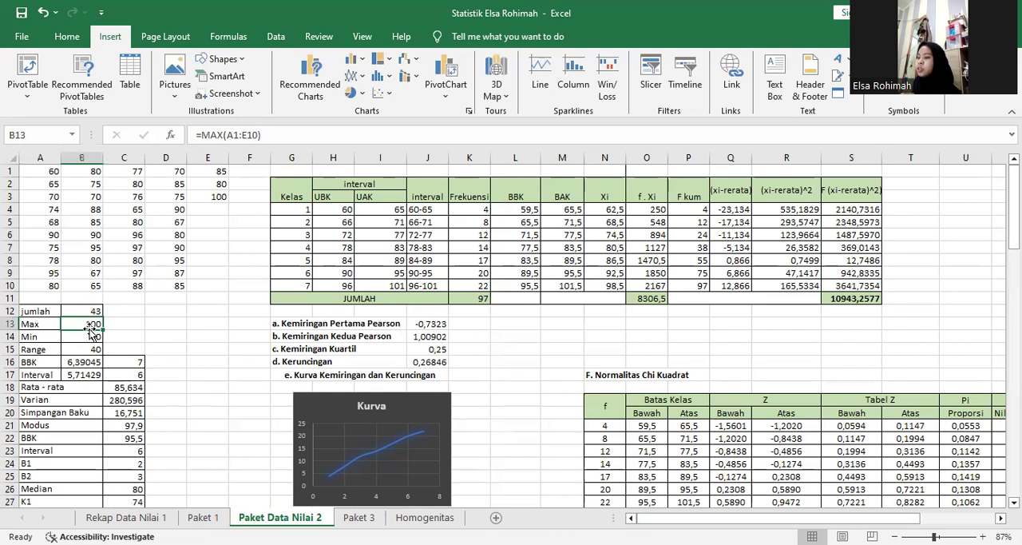
{"action": "left_click", "coordinate": [91, 337]}
{"action": "left_click", "coordinate": [96, 351]}
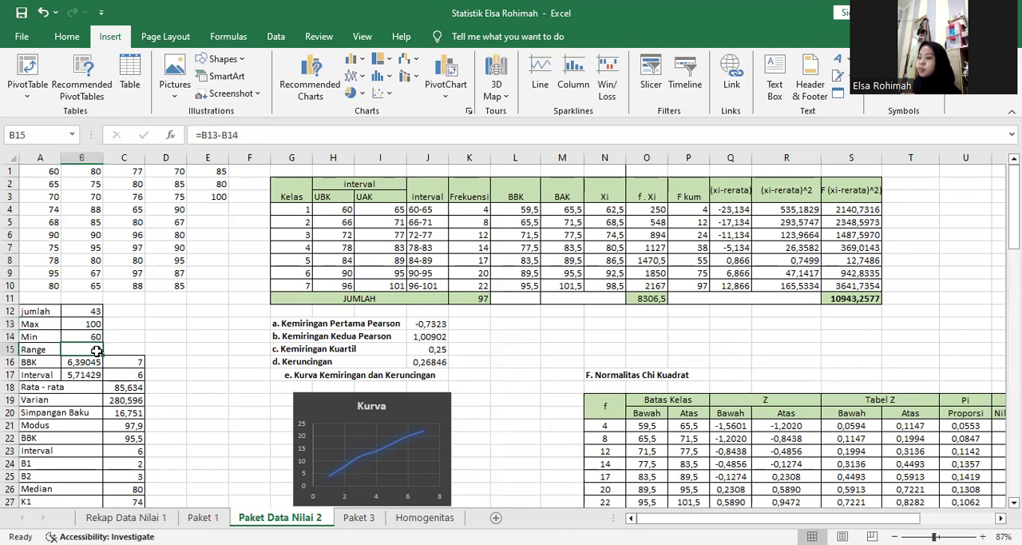
{"action": "left_click", "coordinate": [83, 320]}
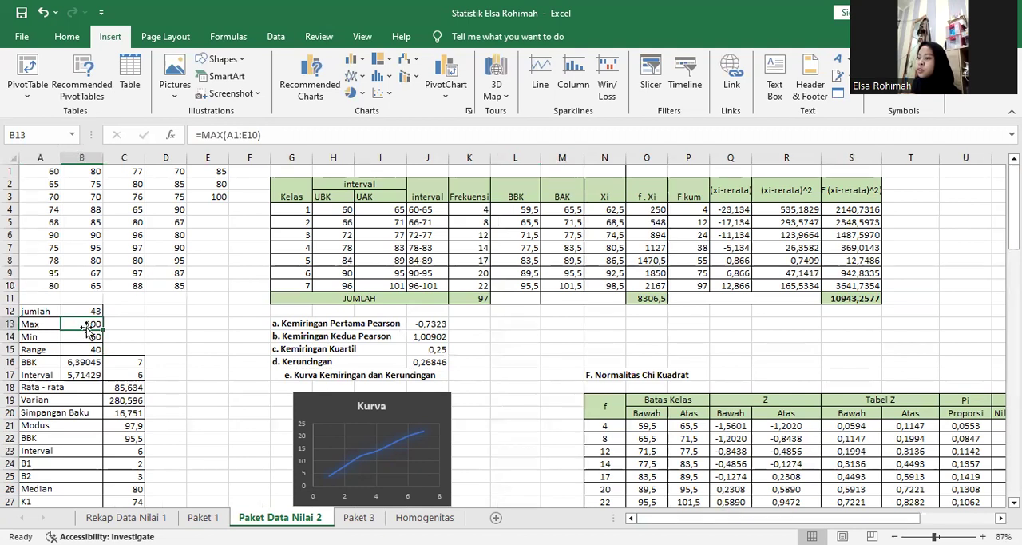
Review the Interval and Range formulas in B17 and B15, and examine the B12 reference in the BBK formula in B16.
{"action": "left_click", "coordinate": [83, 374]}
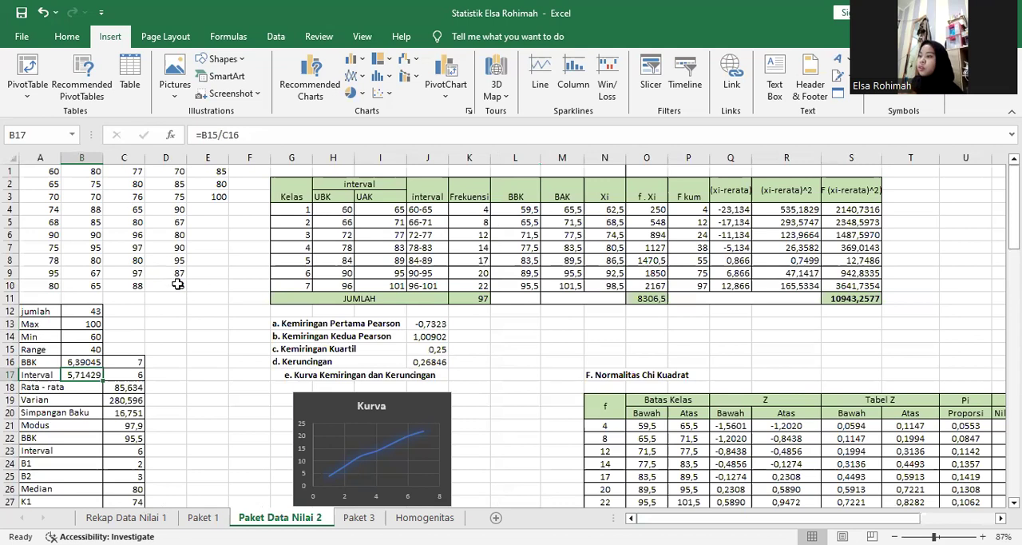
{"action": "left_click", "coordinate": [90, 350]}
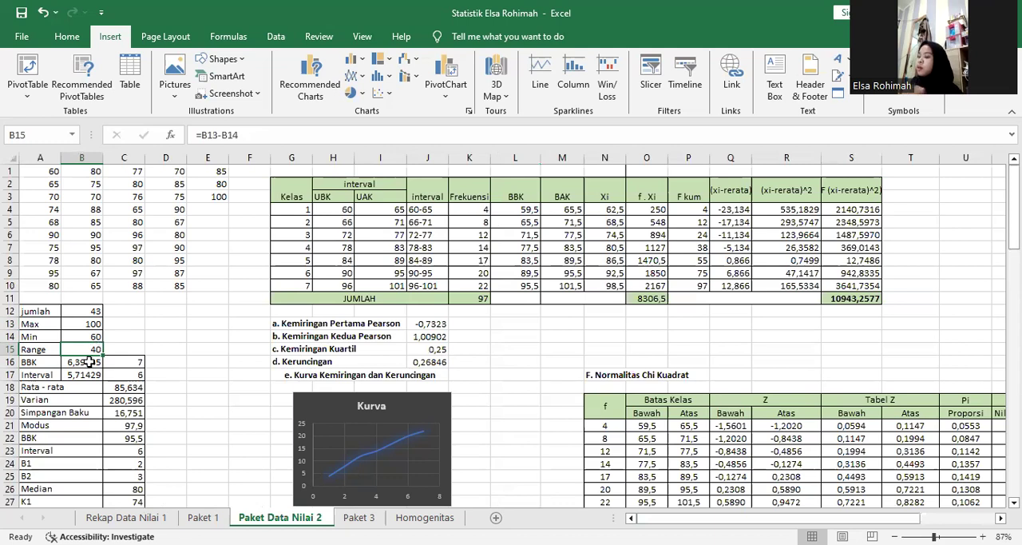
{"action": "double_click", "coordinate": [88, 361]}
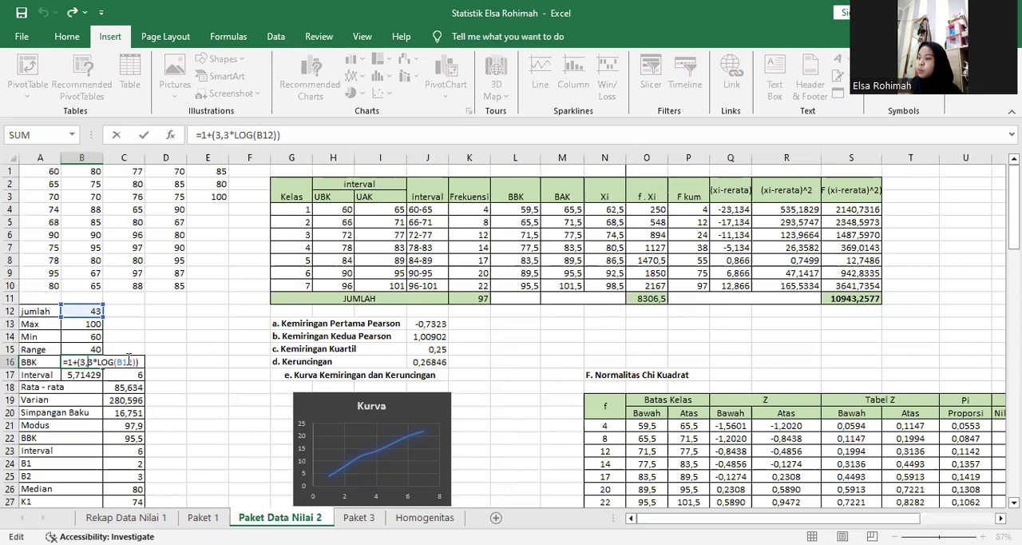
{"action": "left_click", "coordinate": [93, 321]}
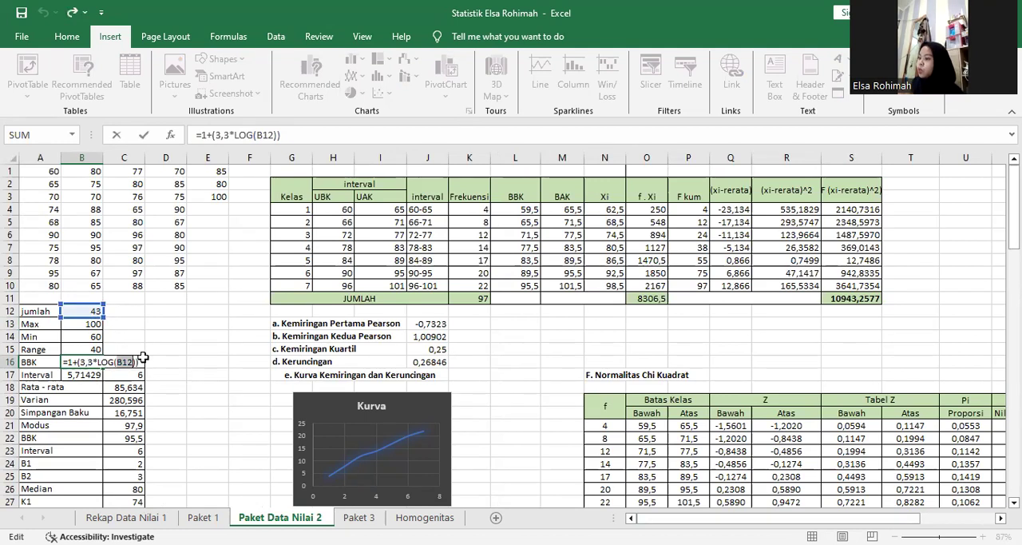
{"action": "key", "text": "Return"}
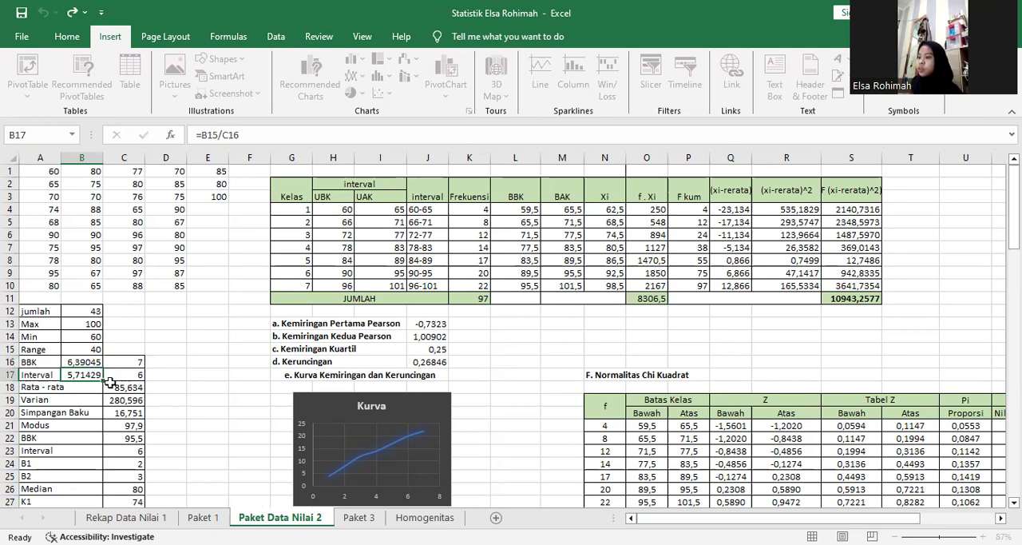
Review the Interval formula in B17, and examine the Rata-rata formula in C18 with the table totals it references.
{"action": "double_click", "coordinate": [94, 377]}
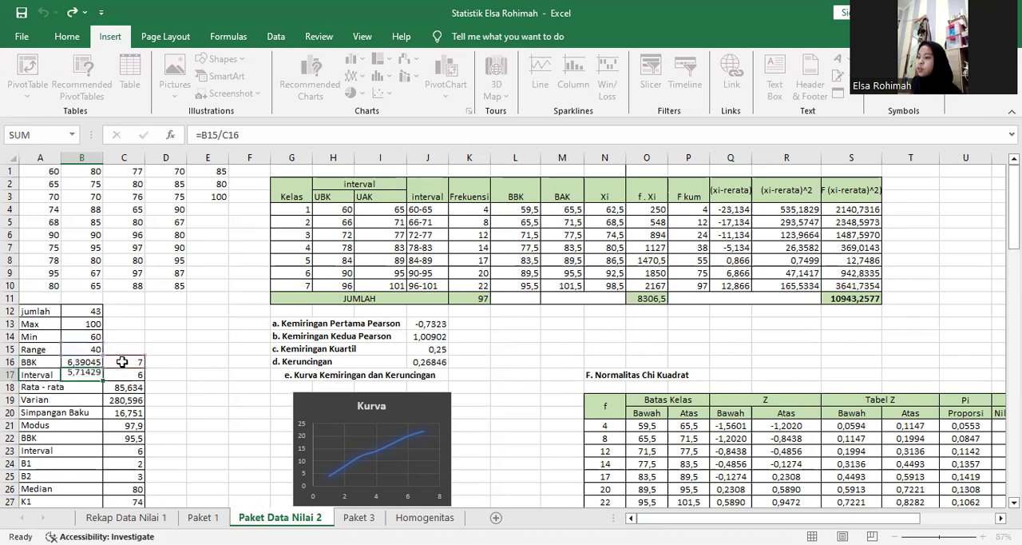
{"action": "key", "text": "Return"}
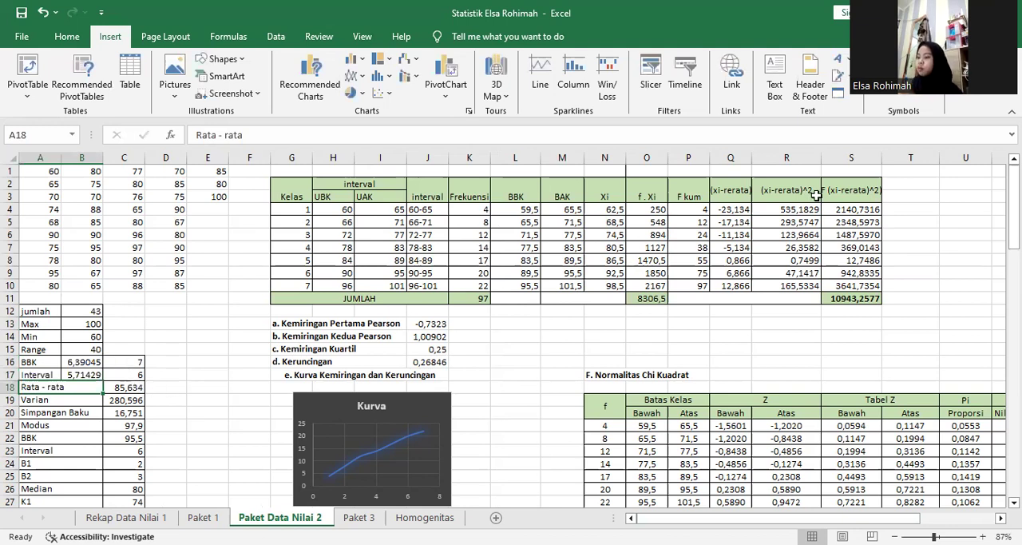
{"action": "left_click_drag", "start_coordinate": [1013, 203], "coordinate": [1014, 227]}
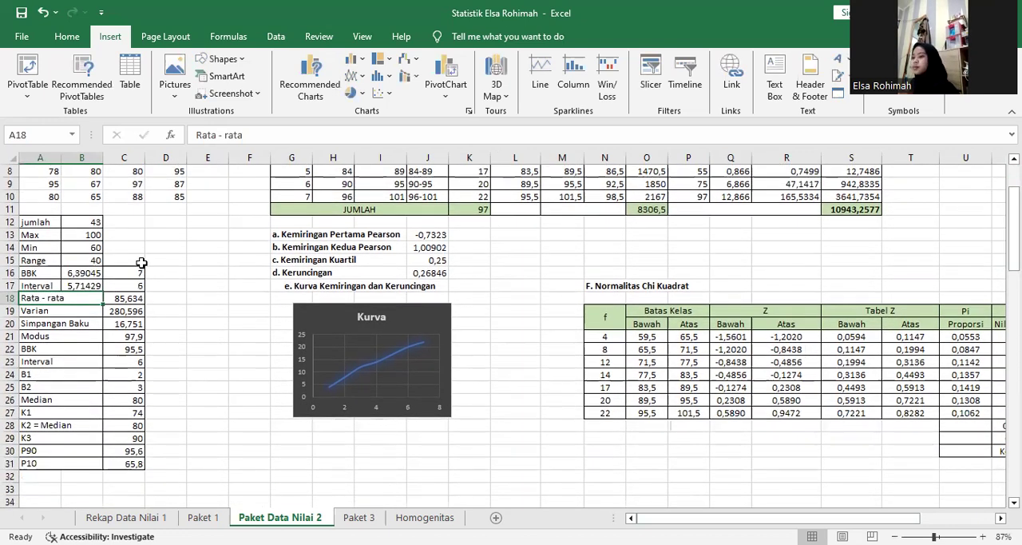
{"action": "left_click", "coordinate": [134, 301]}
{"action": "key", "text": "ctrl+Down"}
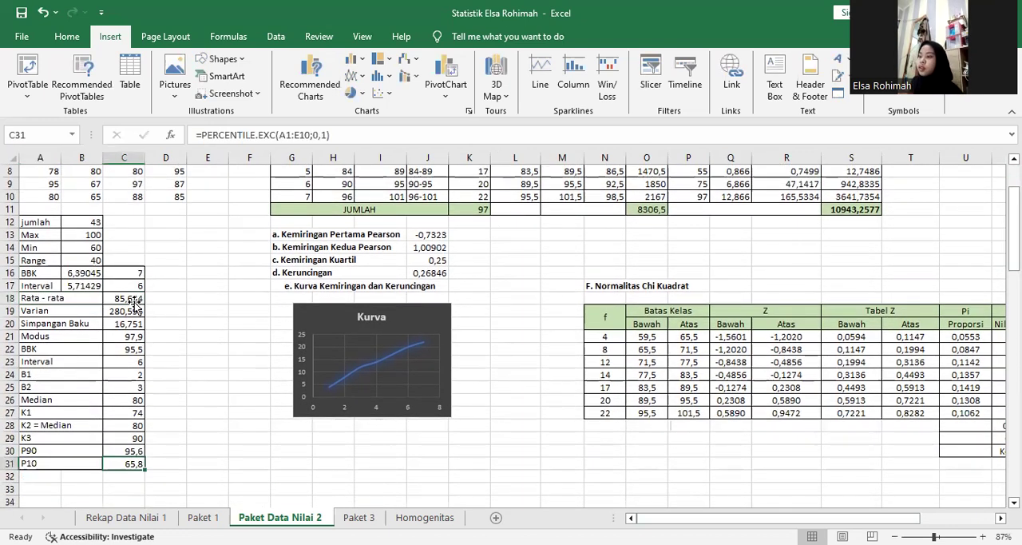
{"action": "double_click", "coordinate": [134, 300]}
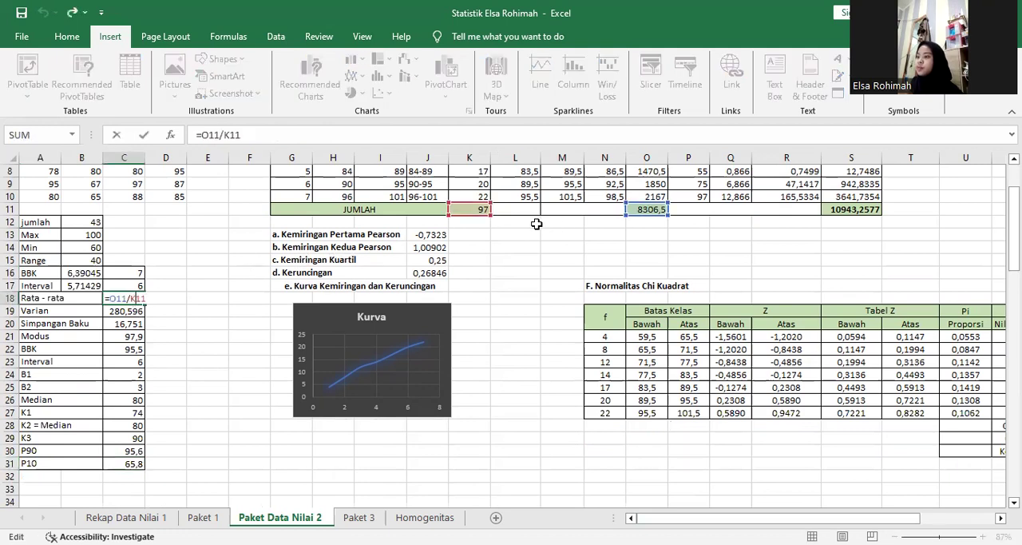
{"action": "left_click_drag", "start_coordinate": [1014, 235], "coordinate": [1015, 230]}
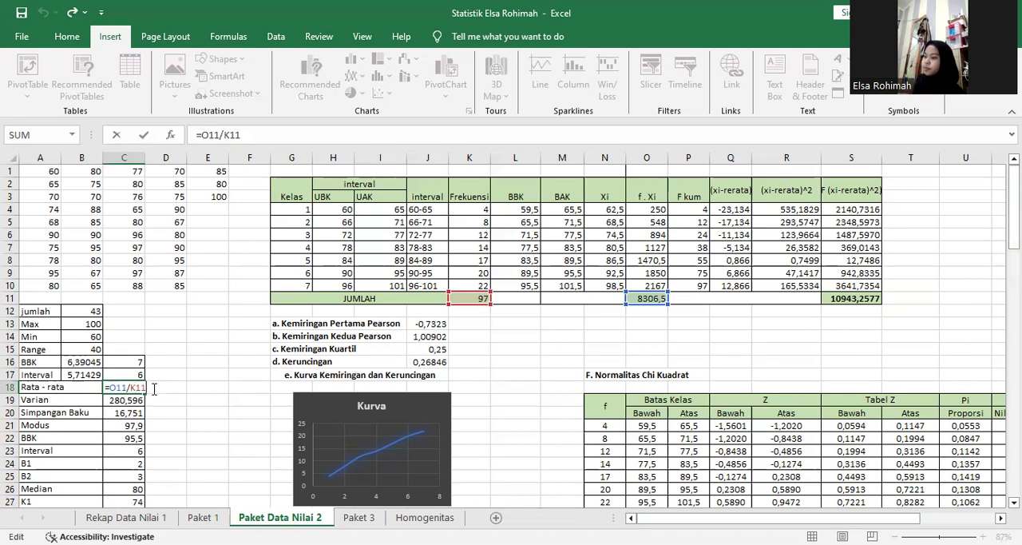
{"action": "key", "text": "Return"}
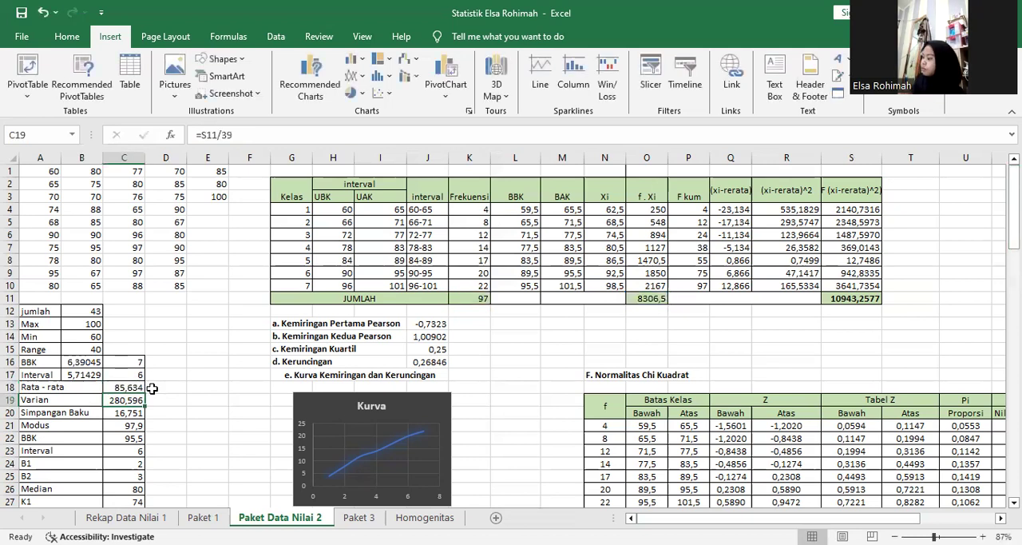
Examine the Varian formula in C19 and the Simpangan Baku formula in C20, including its C19 reference.
{"action": "double_click", "coordinate": [136, 400]}
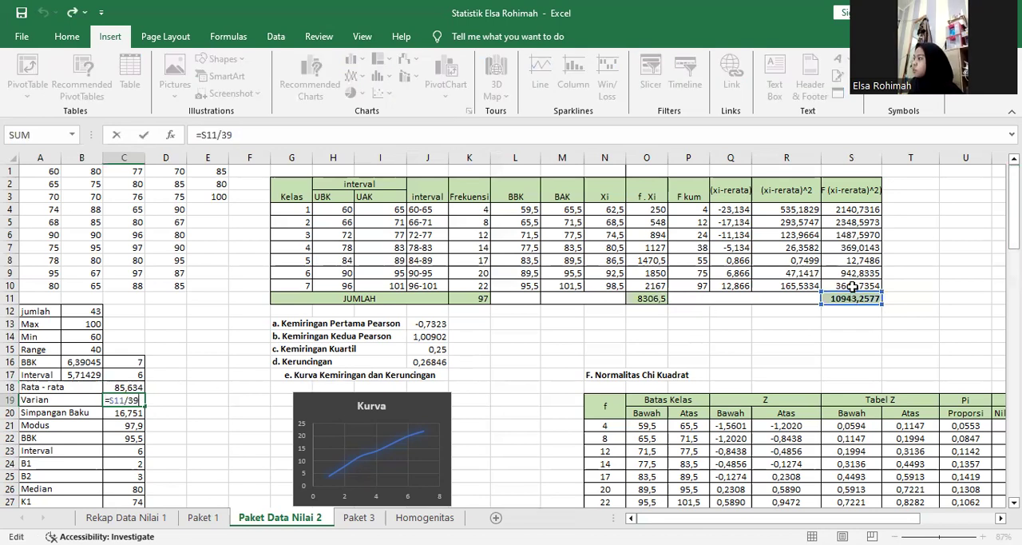
{"action": "left_click", "coordinate": [136, 412]}
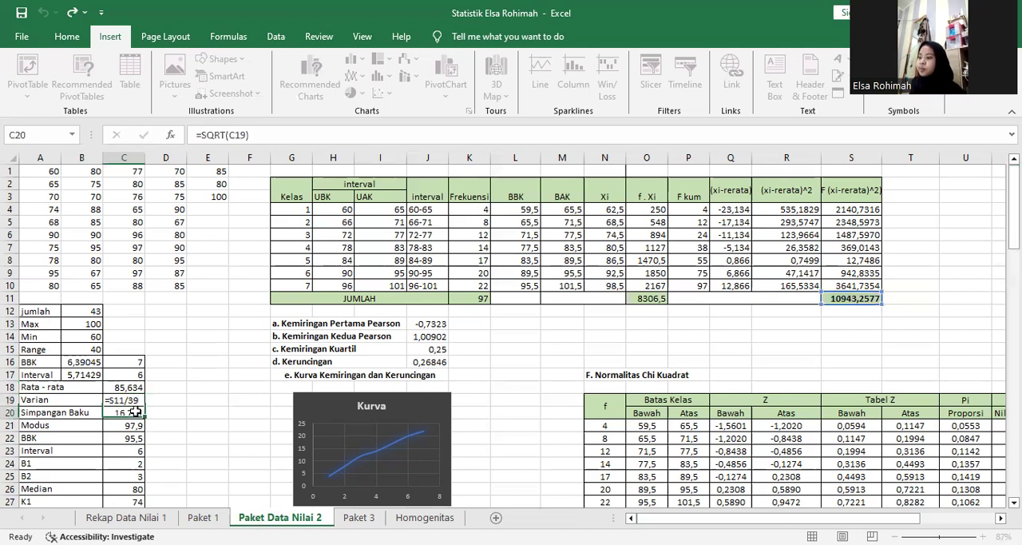
{"action": "double_click", "coordinate": [138, 412]}
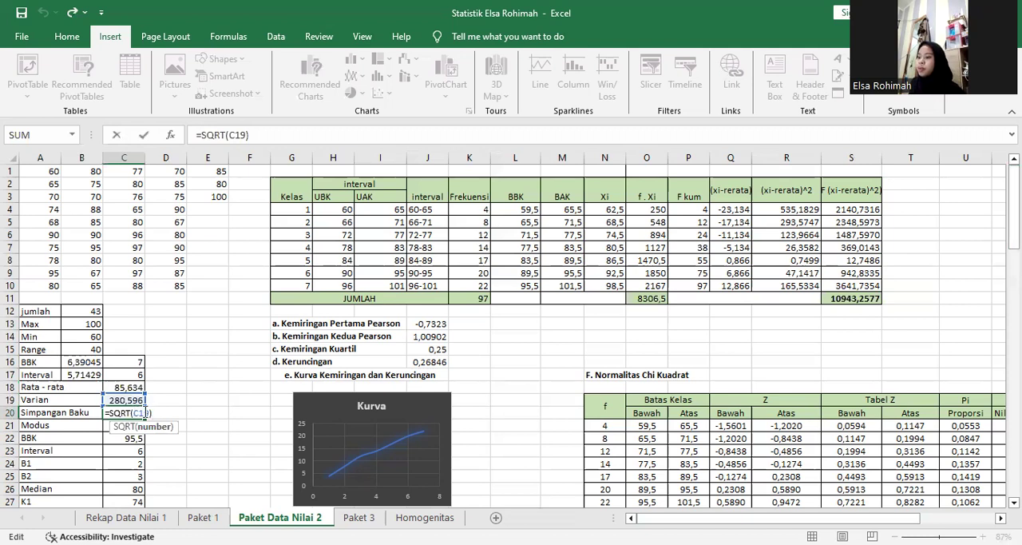
{"action": "double_click", "coordinate": [145, 412]}
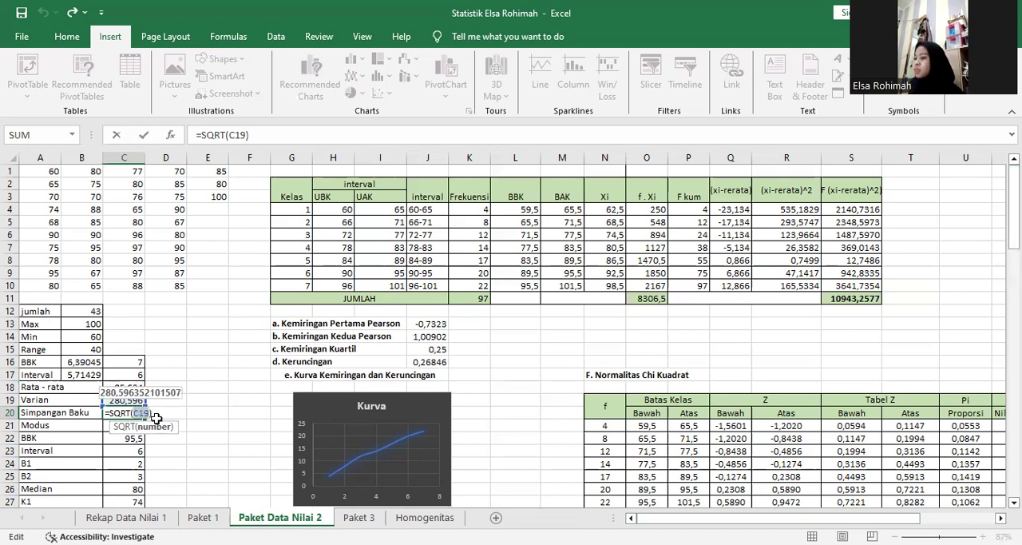
{"action": "key", "text": "Return"}
Examine each cell reference in the Modus formula in C21, from C22 through C25, and leave the cell.
{"action": "double_click", "coordinate": [137, 425]}
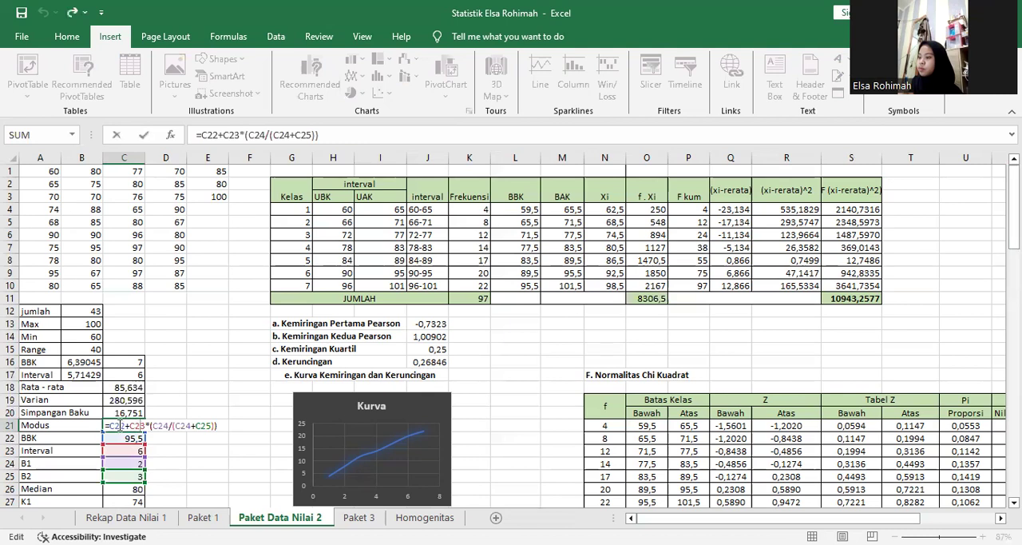
{"action": "double_click", "coordinate": [117, 425]}
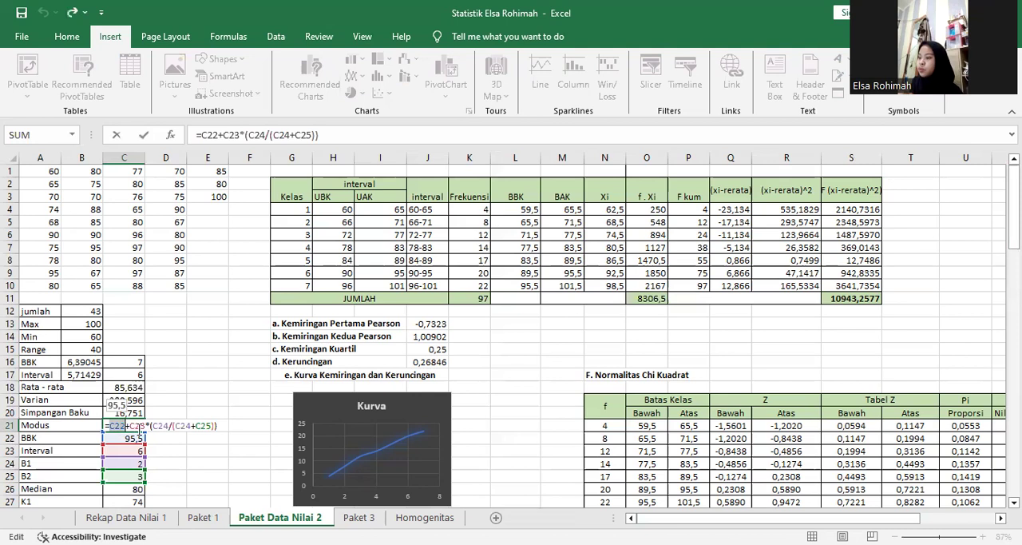
{"action": "double_click", "coordinate": [139, 427]}
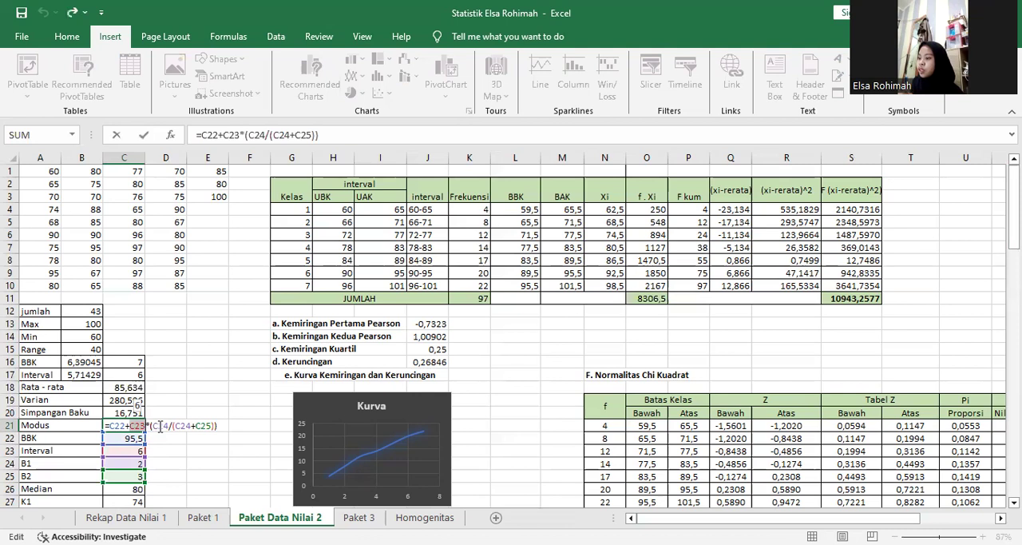
{"action": "double_click", "coordinate": [161, 425]}
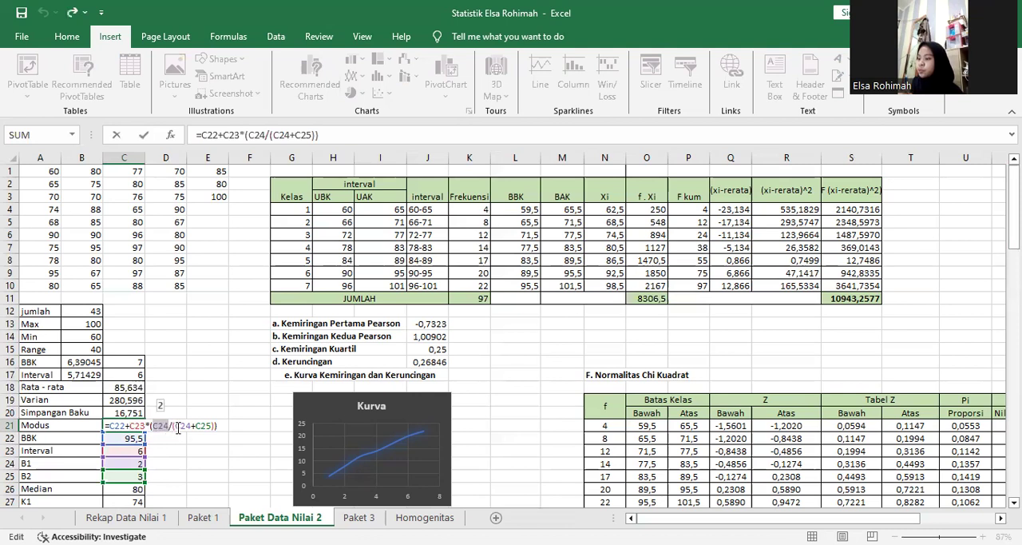
{"action": "double_click", "coordinate": [182, 425]}
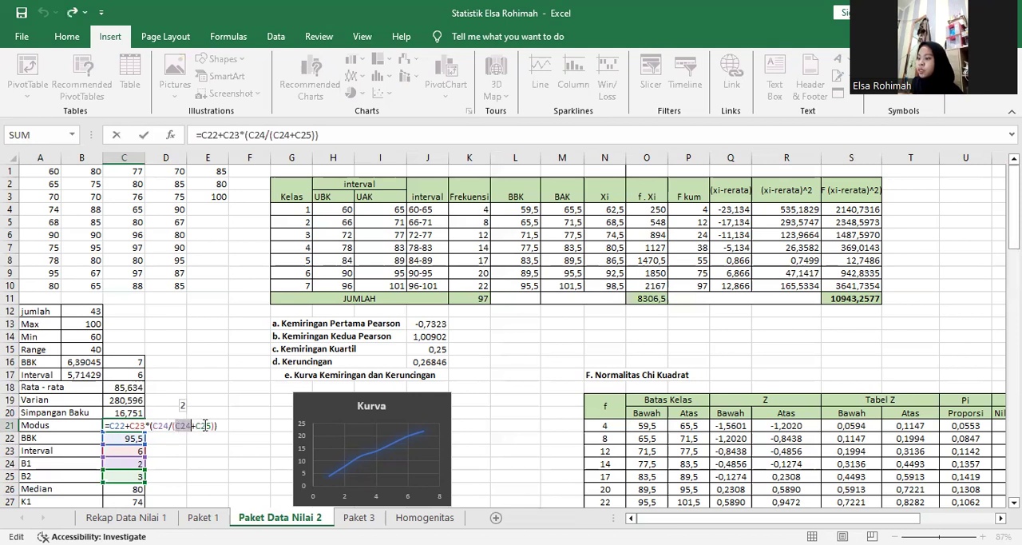
{"action": "double_click", "coordinate": [204, 426]}
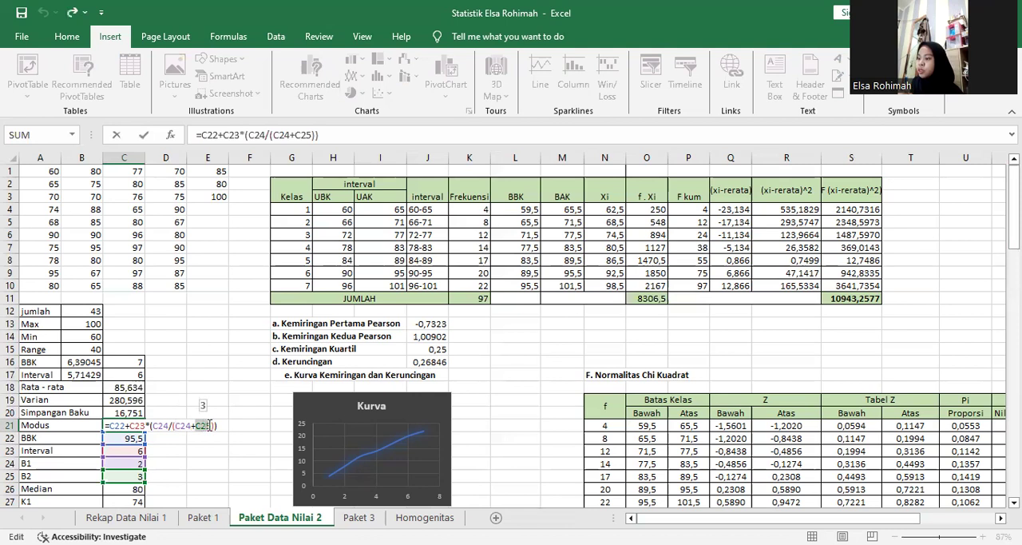
{"action": "key", "text": "Return"}
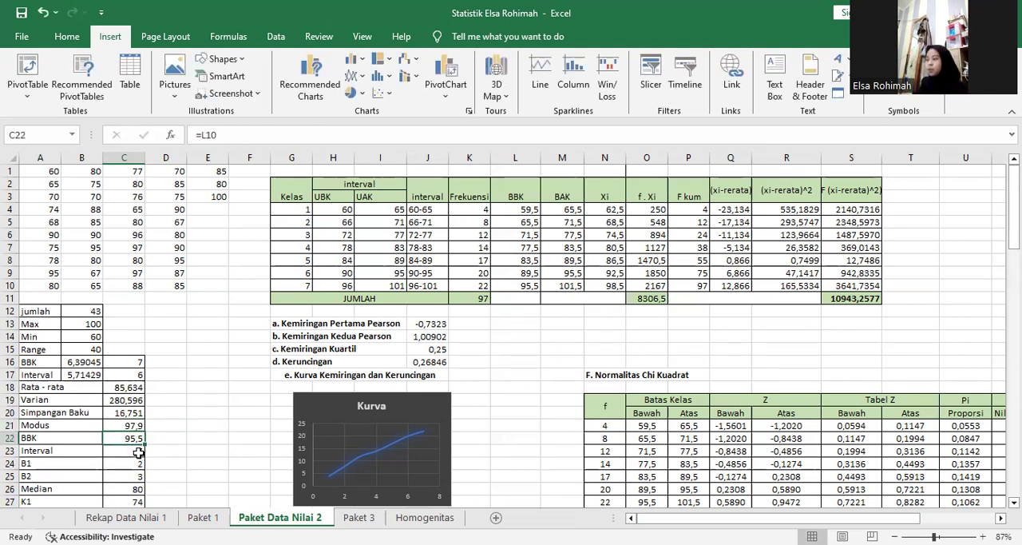
Look through the Modus input cells between BBK in C22 and Median in C26, ending on Interval in C23.
{"action": "key", "text": "Down"}
{"action": "key", "text": "Down"}
{"action": "key", "text": "Down"}
{"action": "key", "text": "Down"}
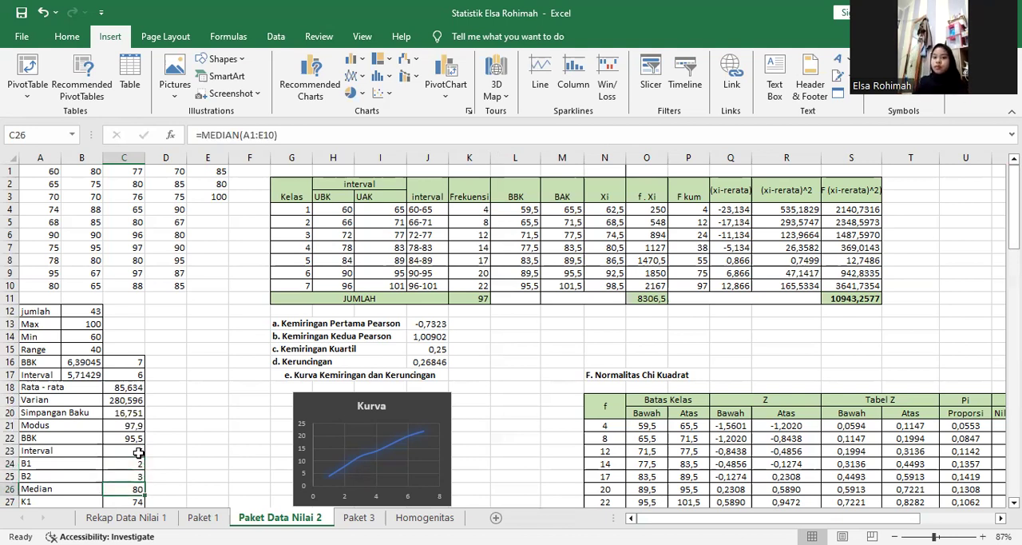
{"action": "key", "text": "Up"}
{"action": "key", "text": "Up"}
{"action": "key", "text": "Up"}
{"action": "key", "text": "Up"}
{"action": "key", "text": "Down"}
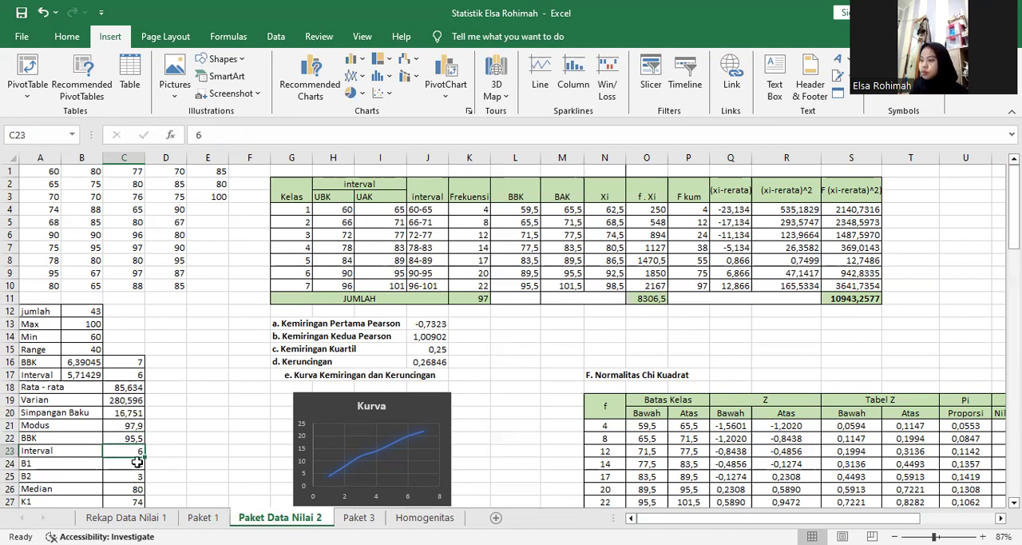
Check the Interval value in C23 against the rounded interval in C17.
{"action": "double_click", "coordinate": [138, 452]}
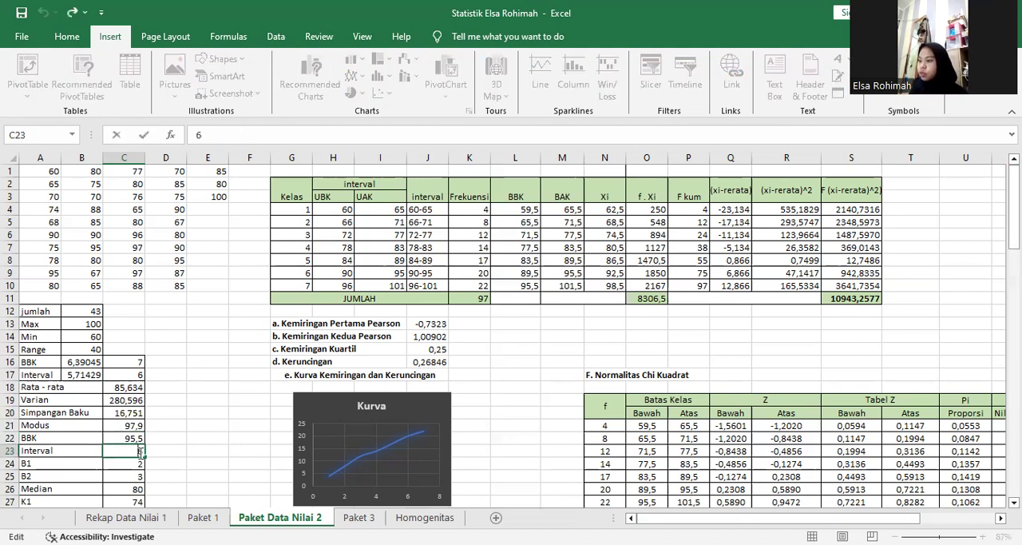
{"action": "double_click", "coordinate": [140, 452]}
{"action": "double_click", "coordinate": [129, 451]}
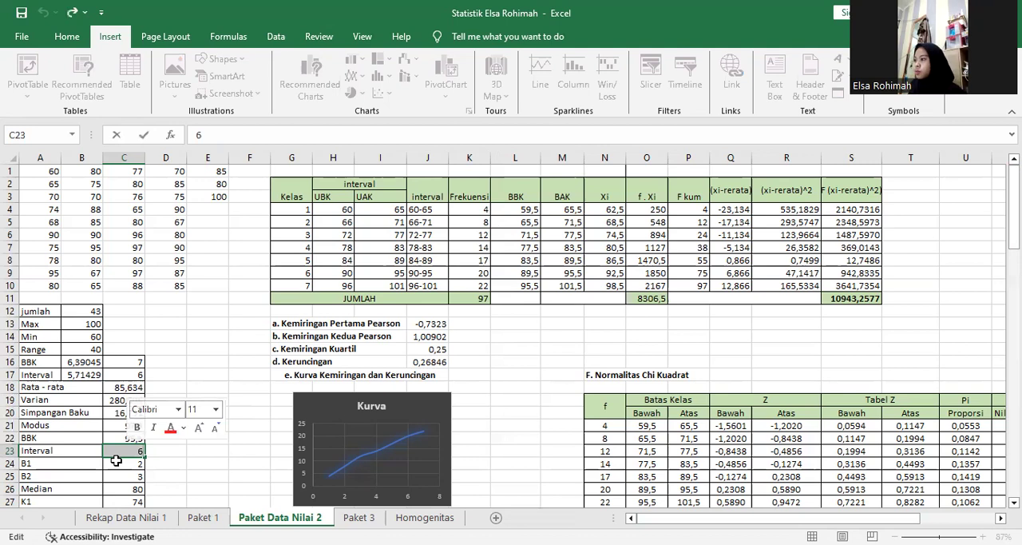
{"action": "left_click", "coordinate": [129, 467]}
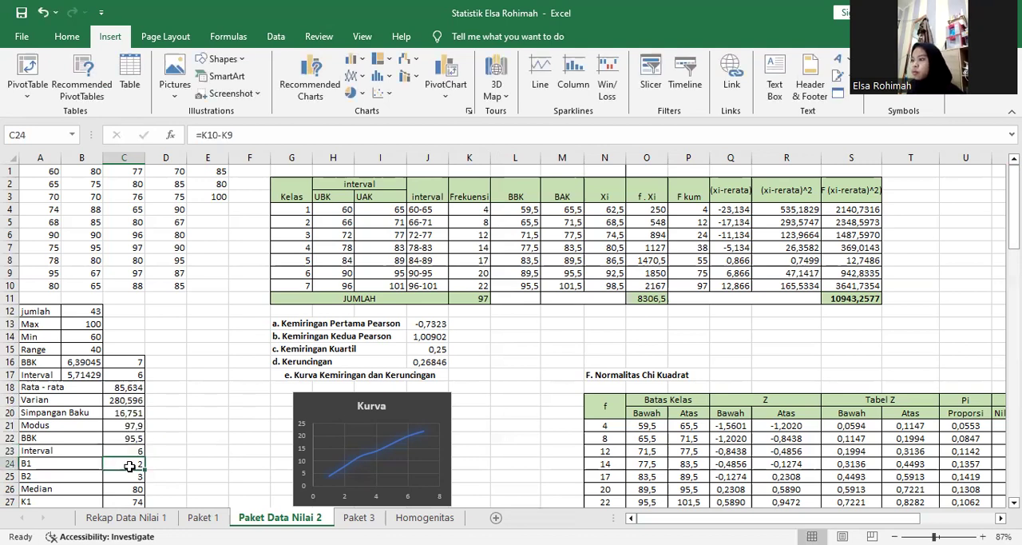
{"action": "left_click", "coordinate": [130, 451]}
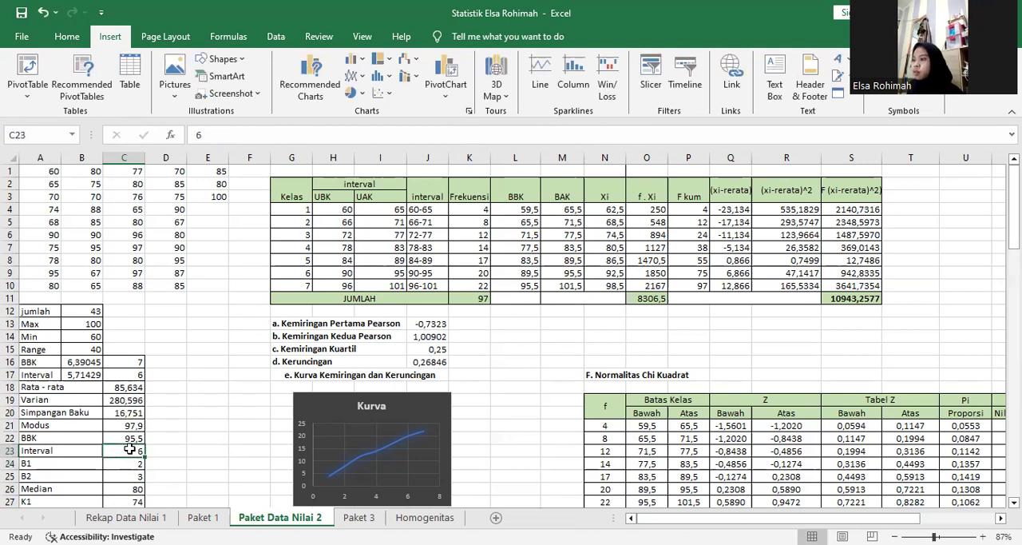
{"action": "left_click", "coordinate": [134, 373]}
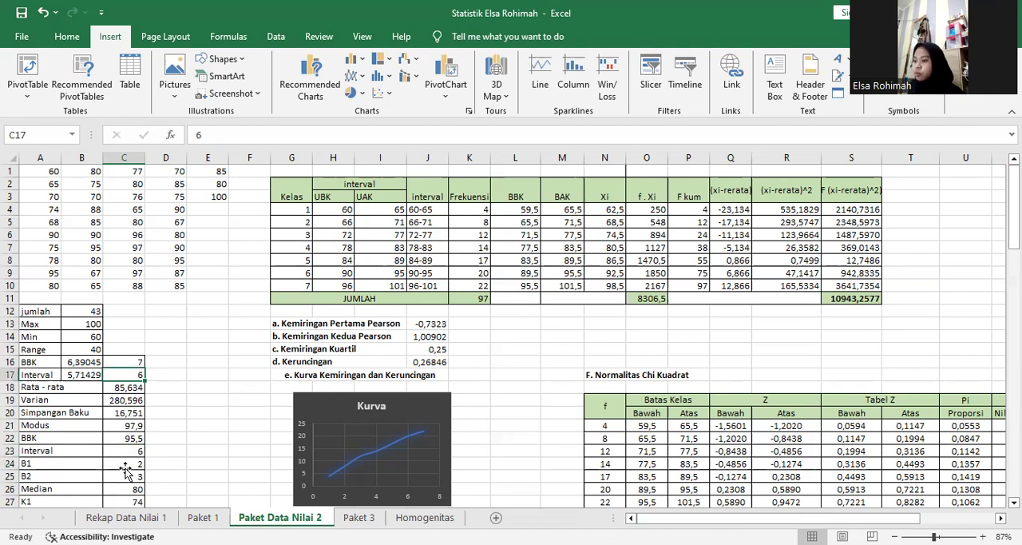
Review the B1 and B2 formulas in C24 and C25 with the frequency cells they reference, leaving both cells.
{"action": "key", "text": "ctrl+Down"}
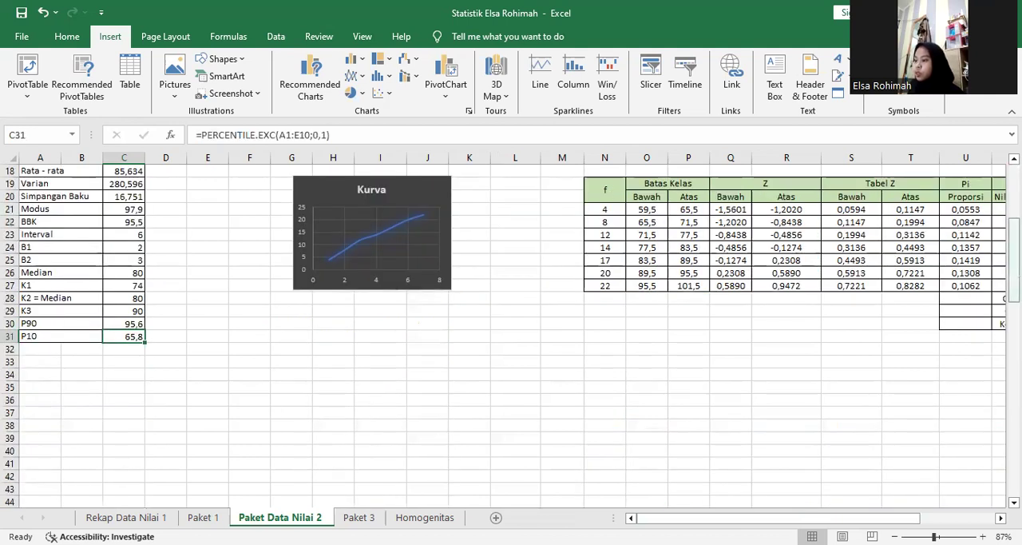
{"action": "scroll", "coordinate": [735, 252], "scroll_direction": "up", "scroll_amount": 6}
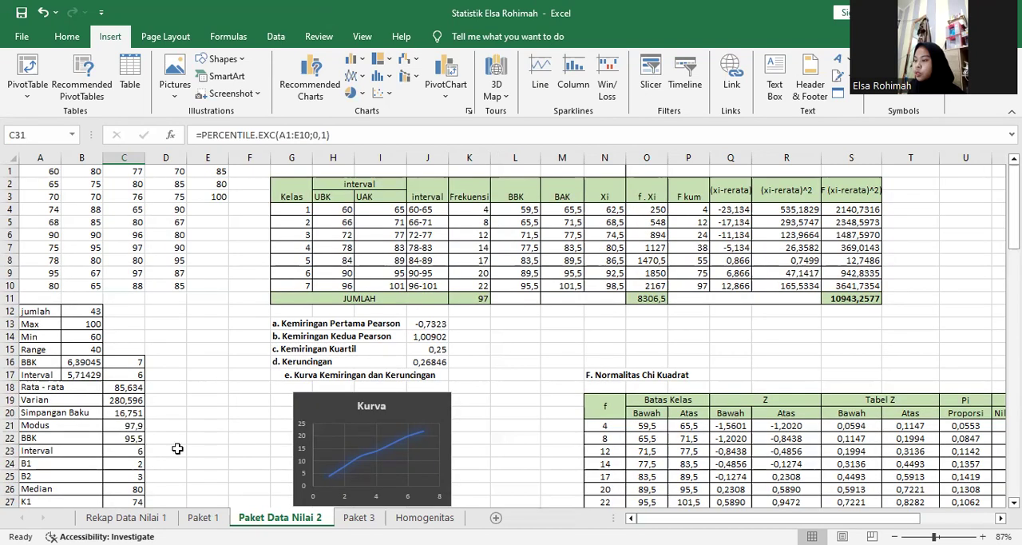
{"action": "double_click", "coordinate": [114, 463]}
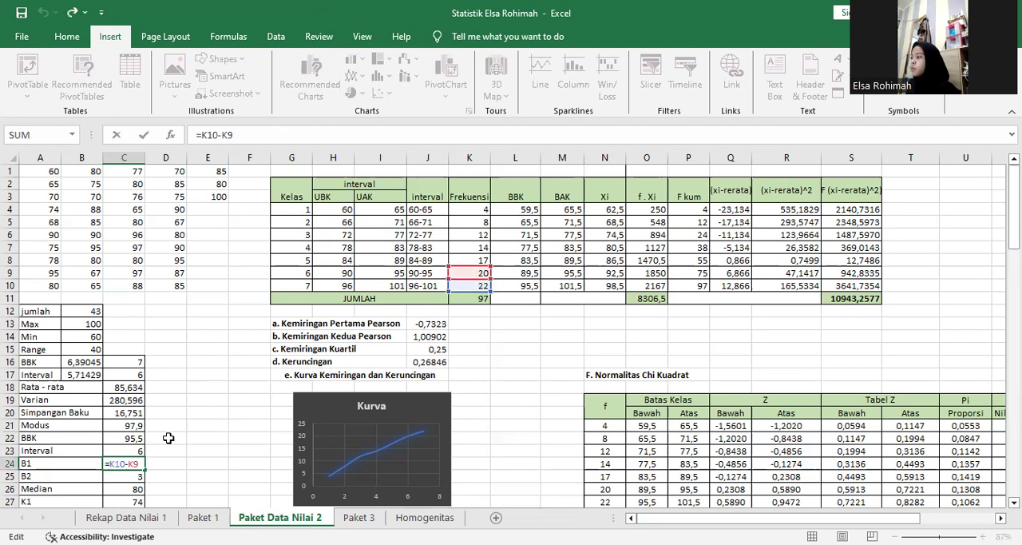
{"action": "key", "text": "Return"}
{"action": "double_click", "coordinate": [132, 476]}
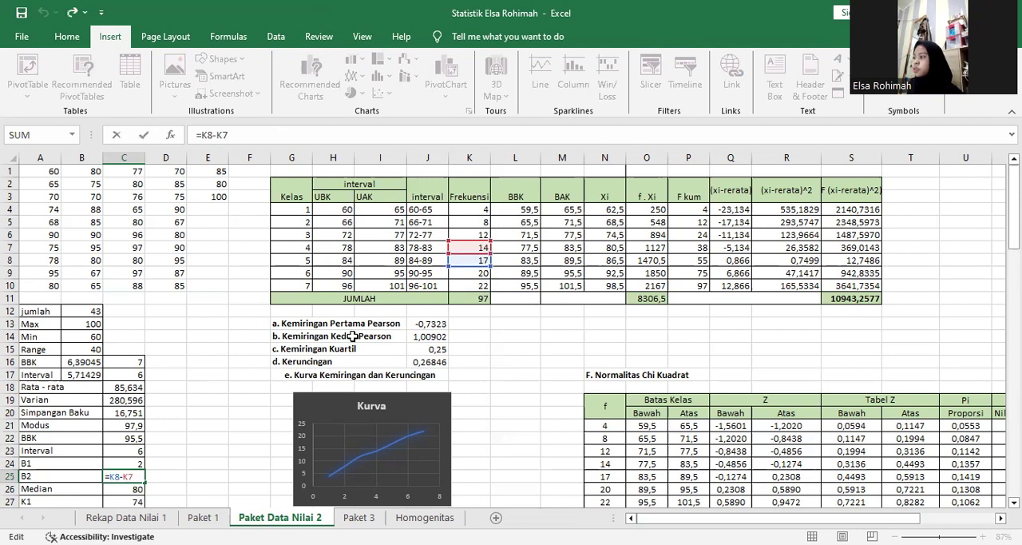
{"action": "key", "text": "Return"}
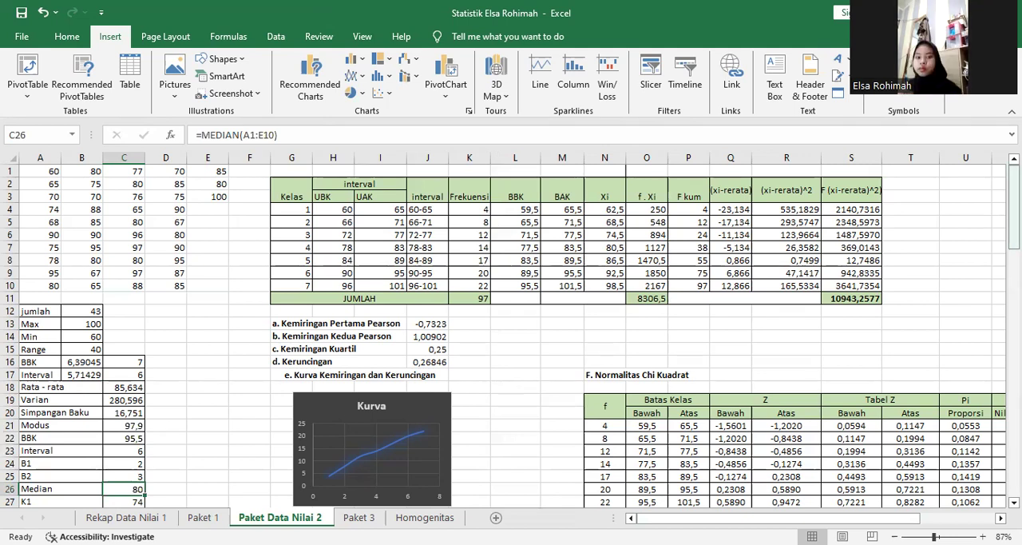
Check the K1 quartile formula in C27, glance at the Paket 1 sheet, and return to Paket Data Nilai 2.
{"action": "scroll", "coordinate": [921, 234], "scroll_direction": "down", "scroll_amount": 3}
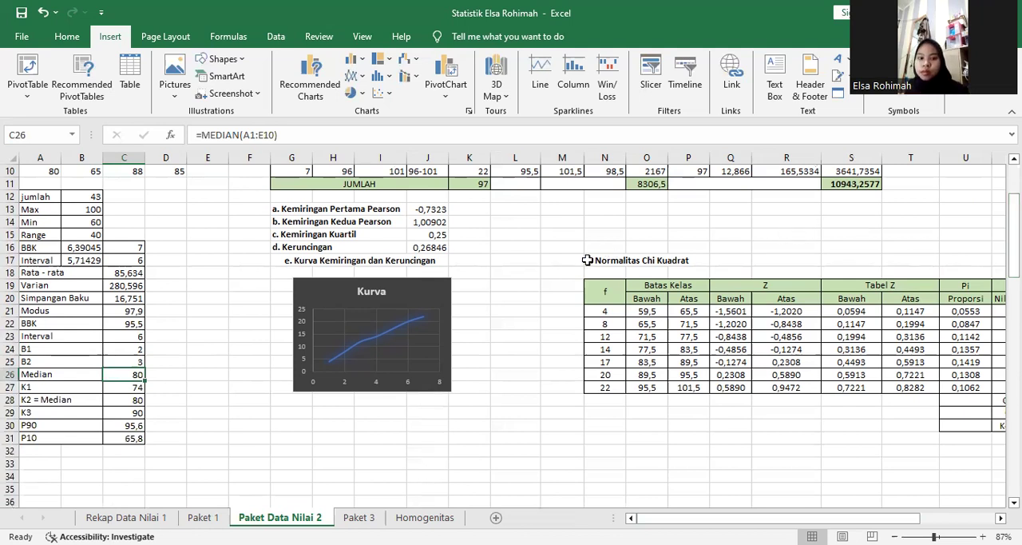
{"action": "left_click", "coordinate": [134, 385]}
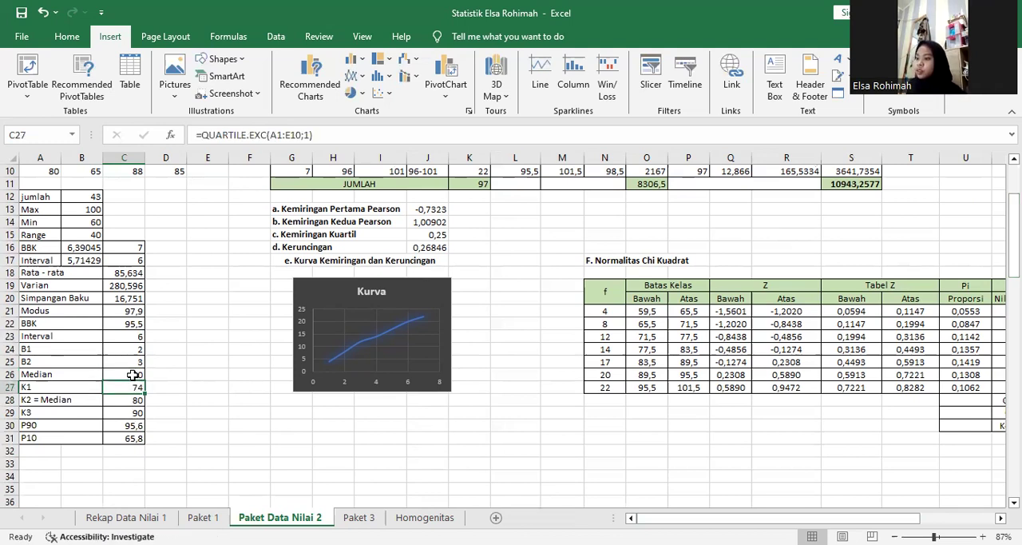
{"action": "left_click", "coordinate": [205, 517]}
{"action": "left_click", "coordinate": [279, 518]}
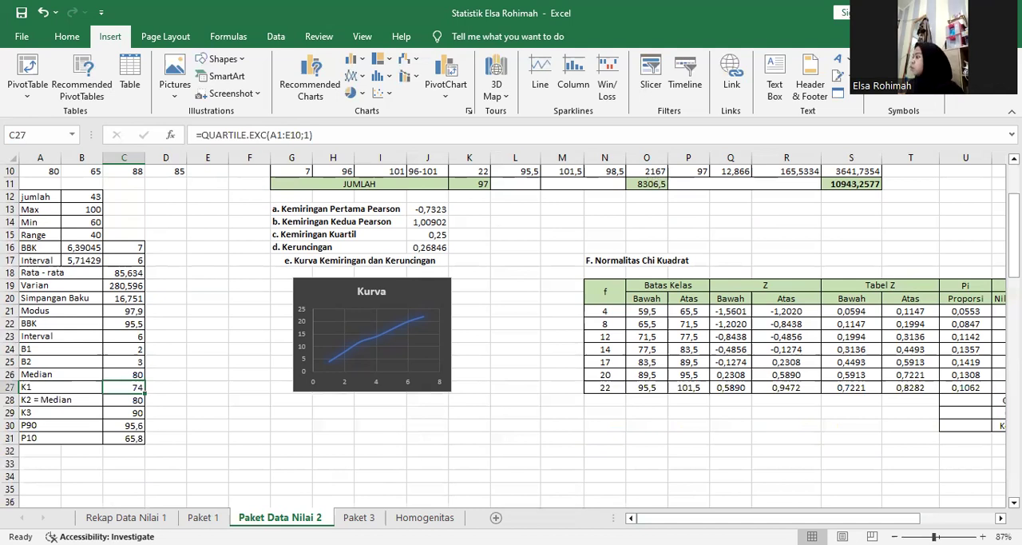
Return to the frequency table and check the formula for the first class's UBK in H4.
{"action": "left_click", "coordinate": [1012, 214]}
{"action": "left_click_drag", "start_coordinate": [1012, 214], "coordinate": [1012, 201]}
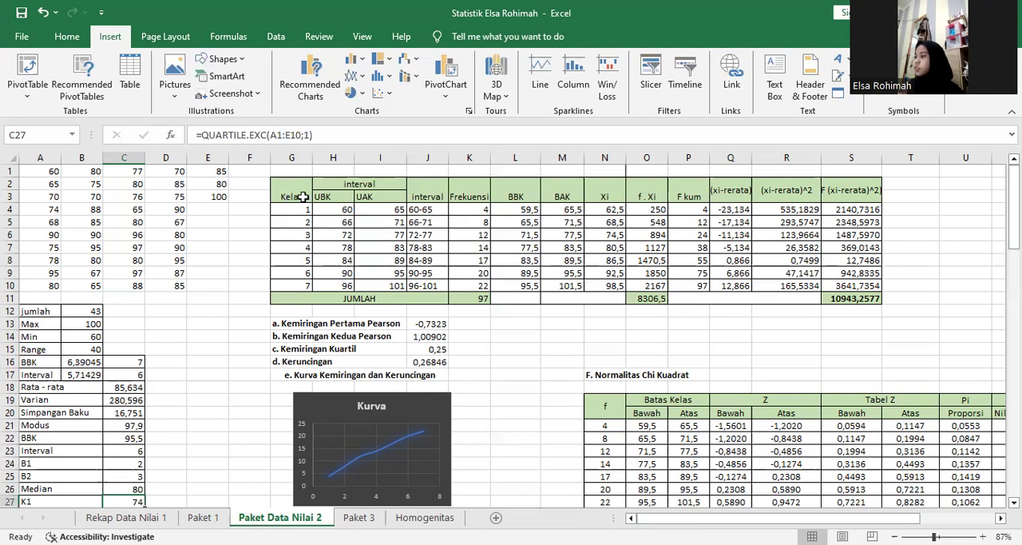
{"action": "left_click", "coordinate": [349, 212]}
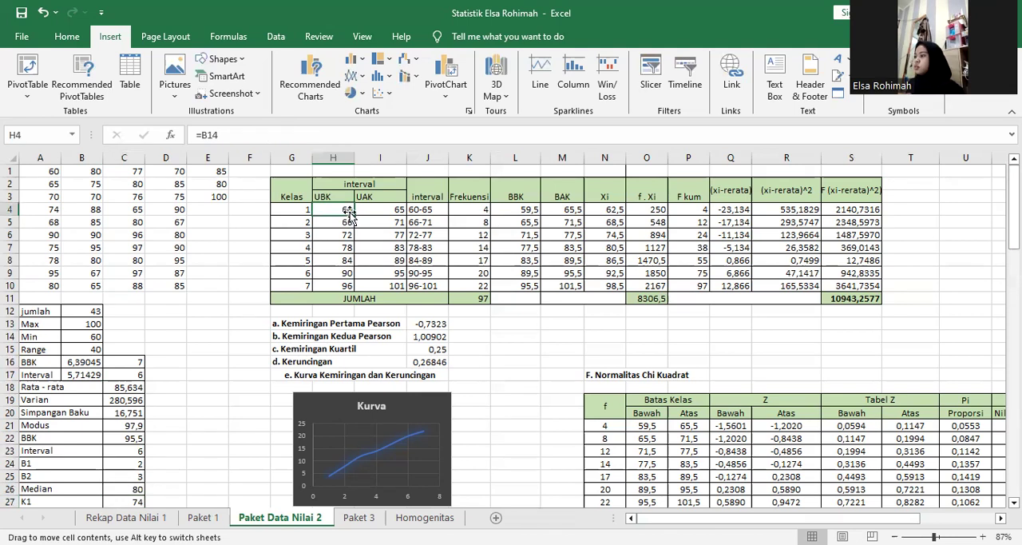
Review the first class's UAK formula in I4, examining its references to the UBK in H4 and the rounded interval in C17.
{"action": "double_click", "coordinate": [343, 214]}
{"action": "left_click", "coordinate": [344, 212]}
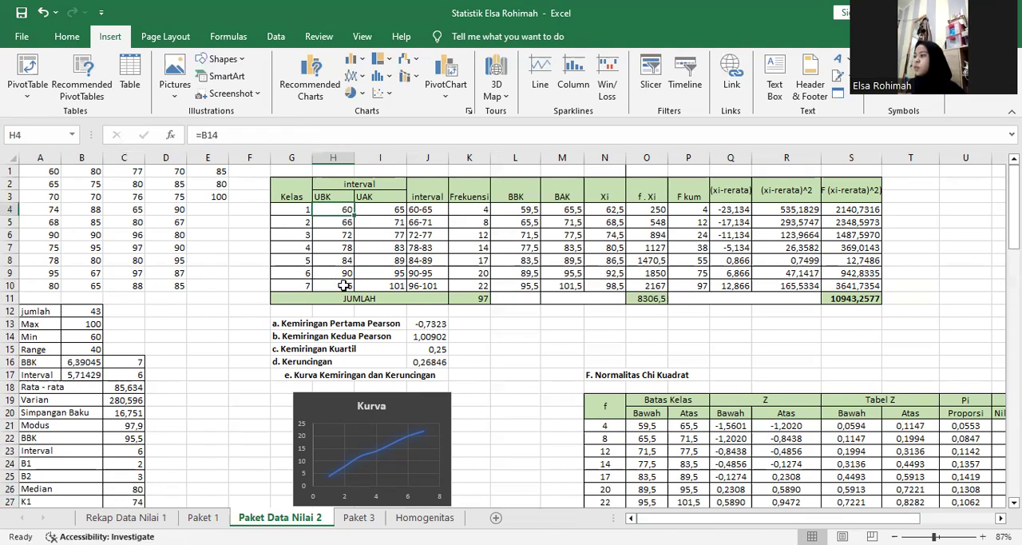
{"action": "left_click", "coordinate": [399, 212]}
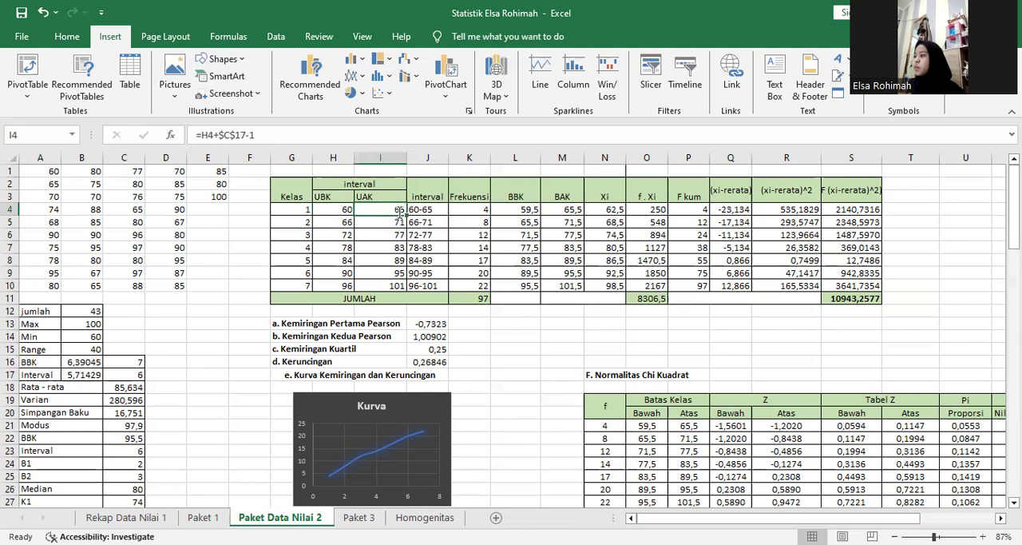
{"action": "double_click", "coordinate": [402, 212]}
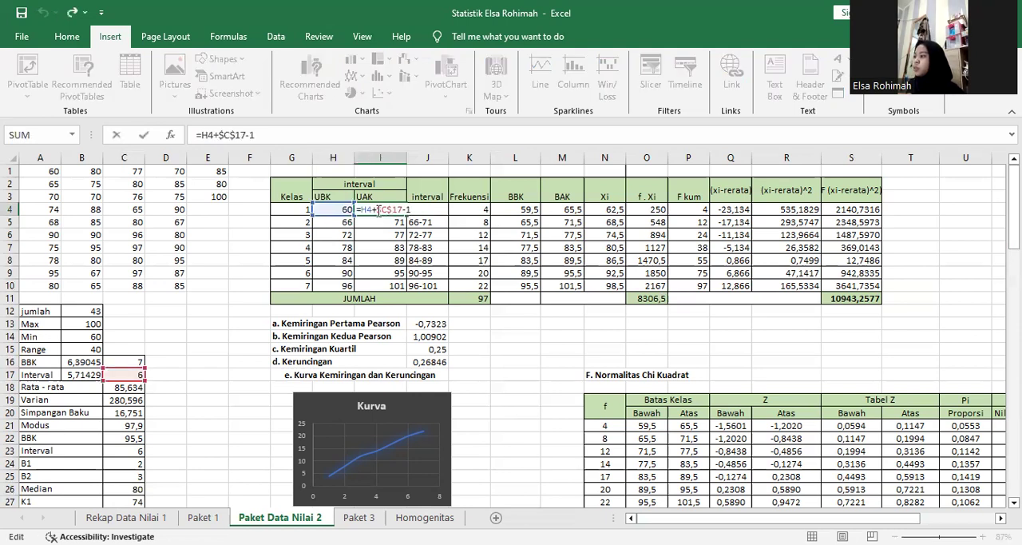
{"action": "double_click", "coordinate": [365, 210]}
{"action": "left_click_drag", "start_coordinate": [365, 210], "coordinate": [349, 208]}
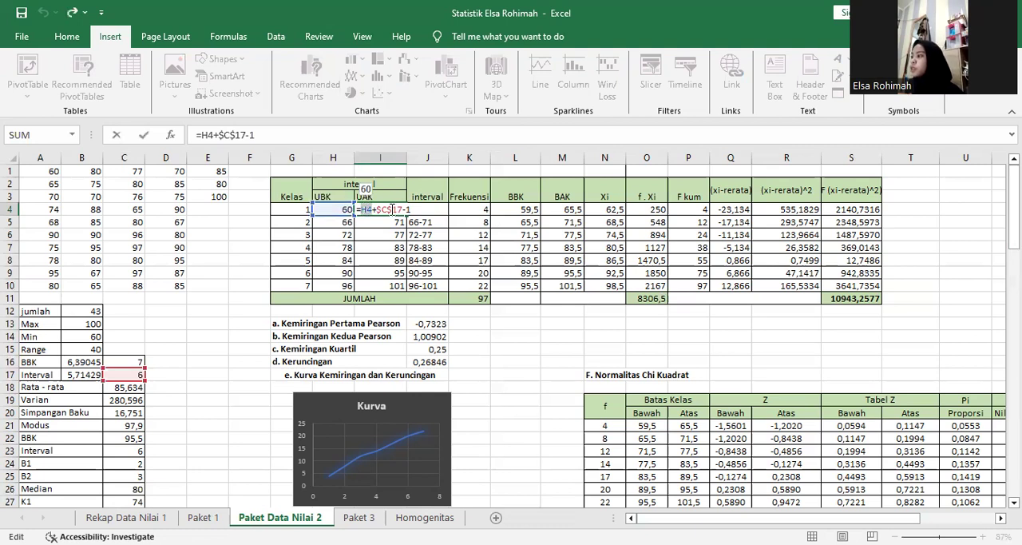
{"action": "double_click", "coordinate": [389, 210]}
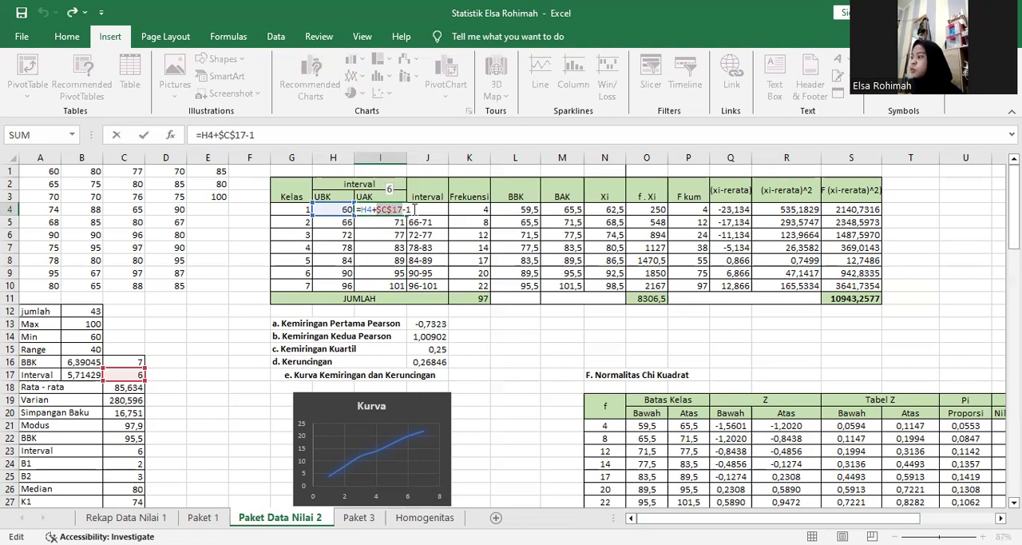
{"action": "key", "text": "Return"}
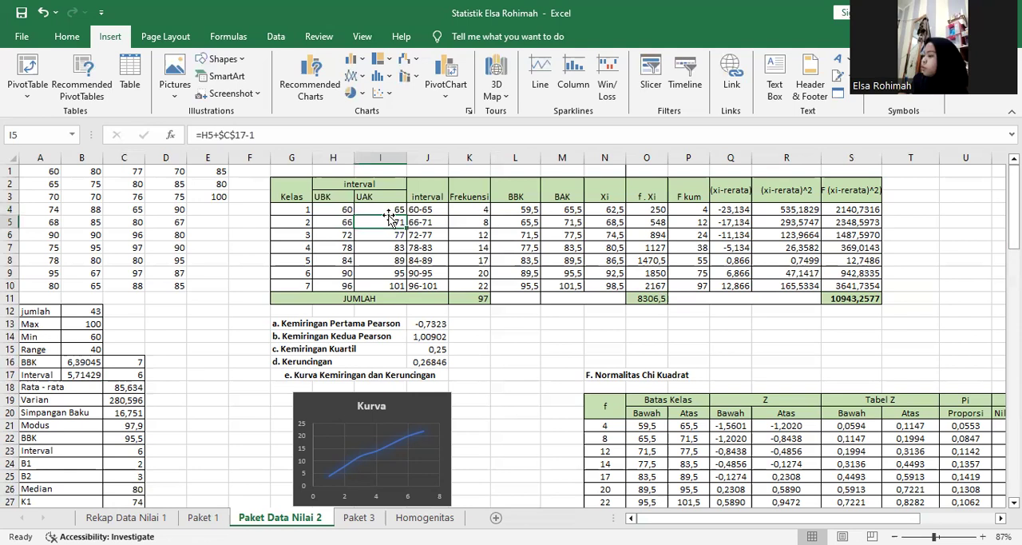
Review the CONCATENATE formula in J4, examining its H4, hyphen and I4 arguments for the first class's interval label.
{"action": "double_click", "coordinate": [432, 209]}
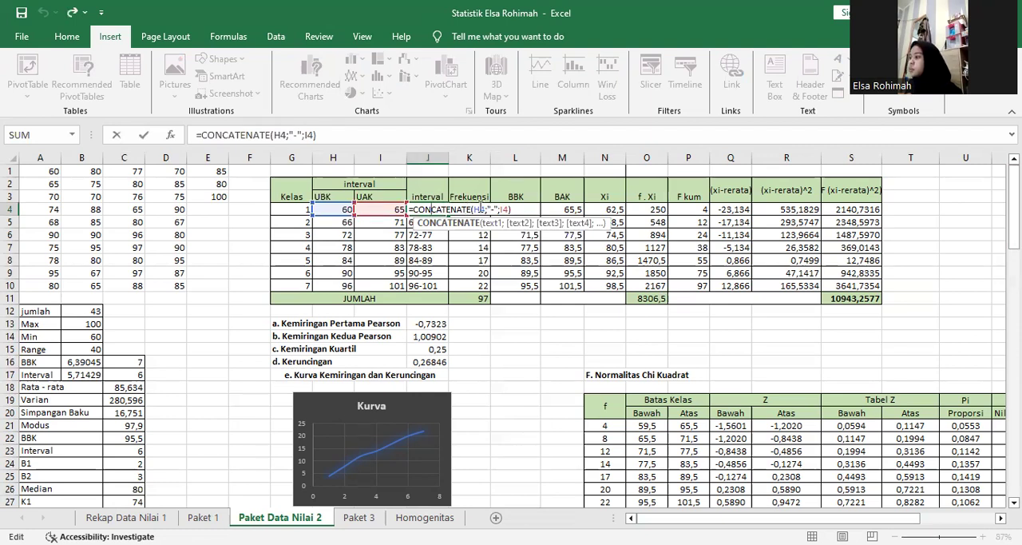
{"action": "double_click", "coordinate": [480, 210]}
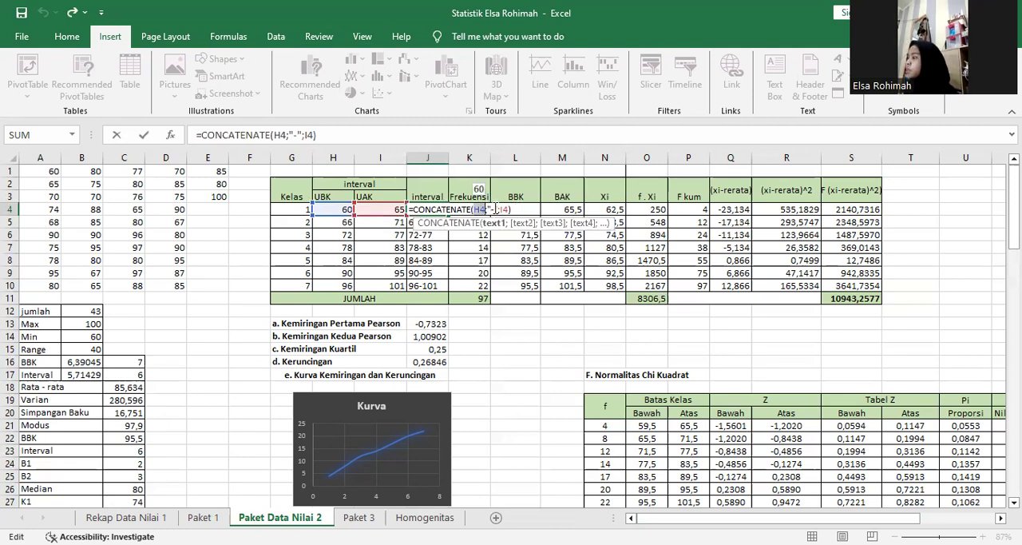
{"action": "left_click", "coordinate": [491, 209]}
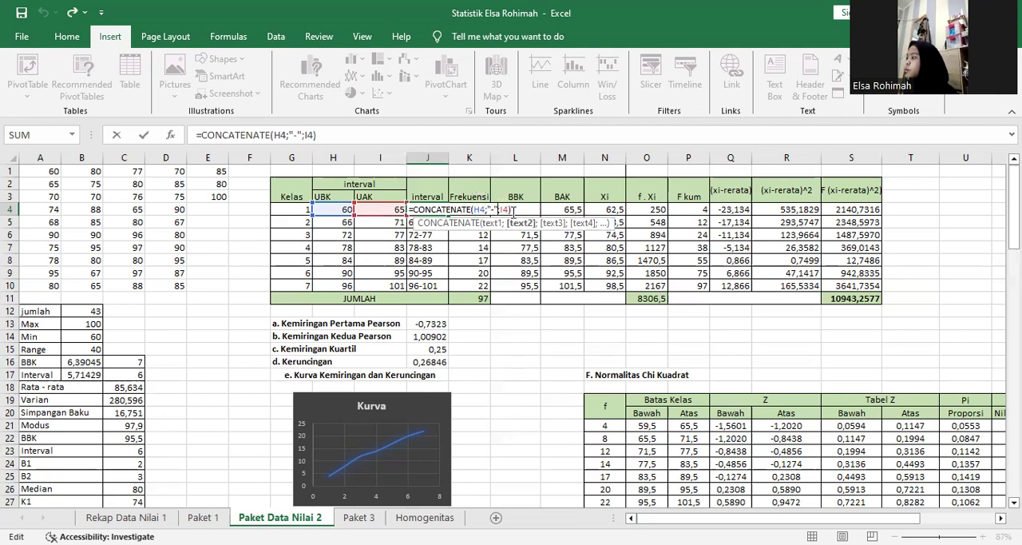
{"action": "double_click", "coordinate": [505, 209]}
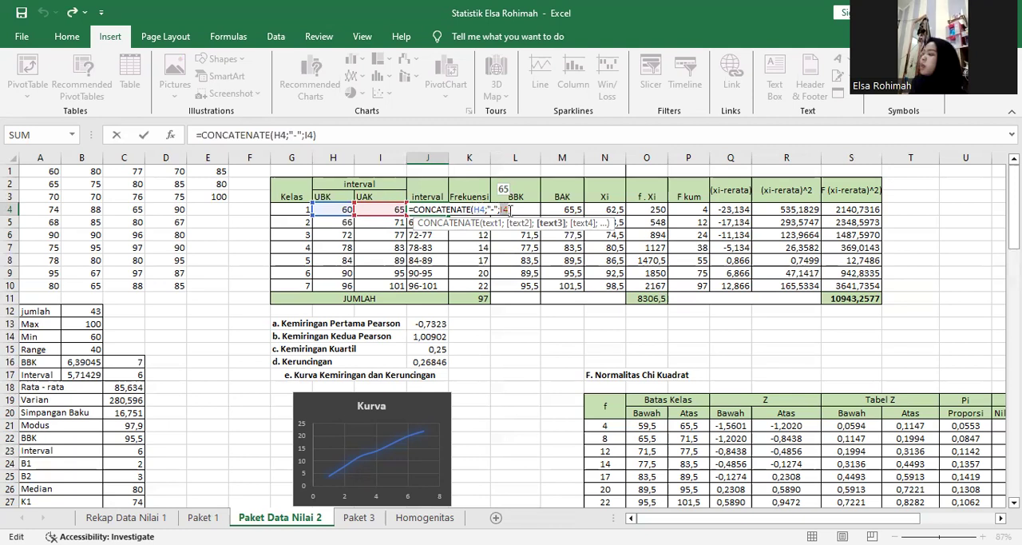
{"action": "key", "text": "Return"}
{"action": "left_click", "coordinate": [432, 209]}
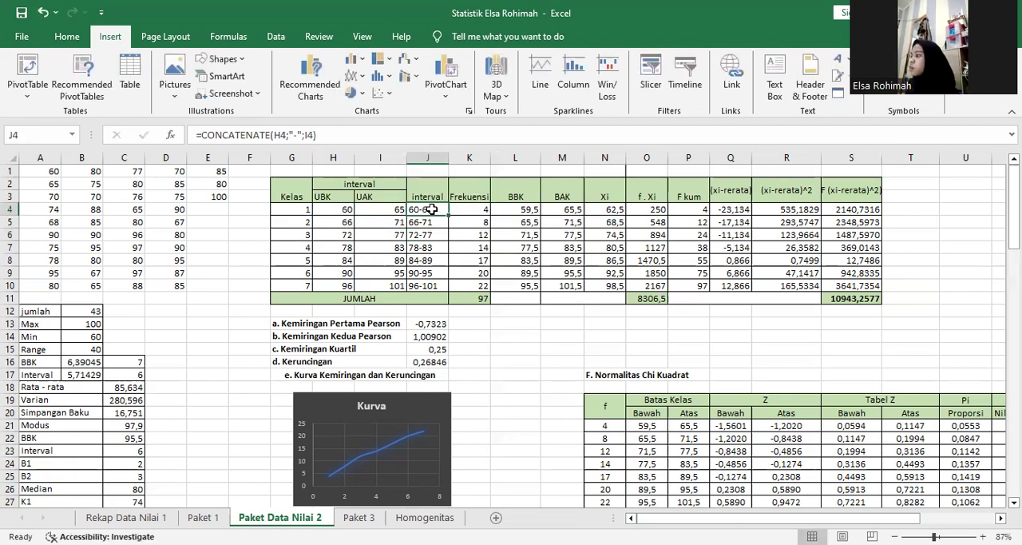
Check the FREQUENCY formula in K4 with its data and bin ranges, plus the Frekuensi total formula in K11.
{"action": "left_click", "coordinate": [485, 210]}
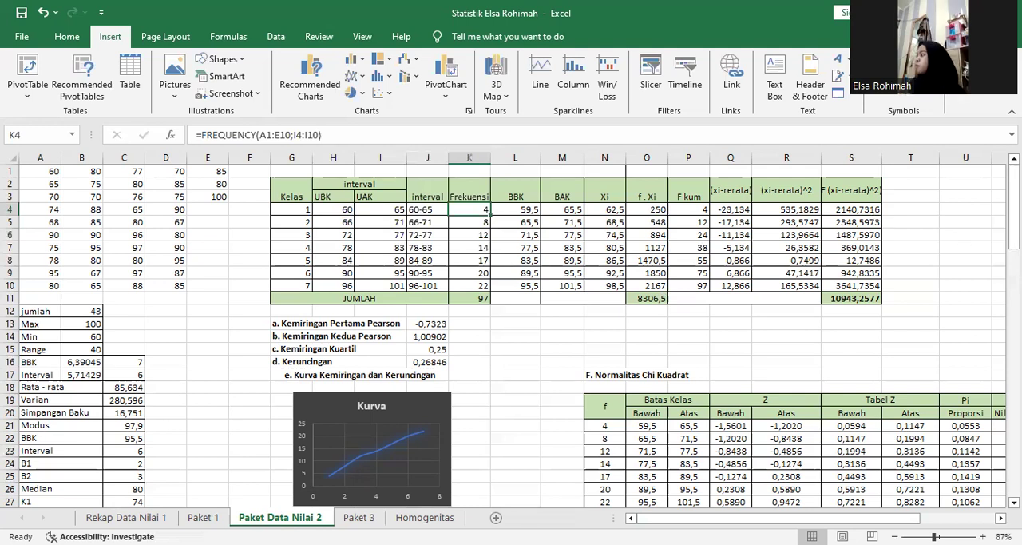
{"action": "double_click", "coordinate": [482, 210]}
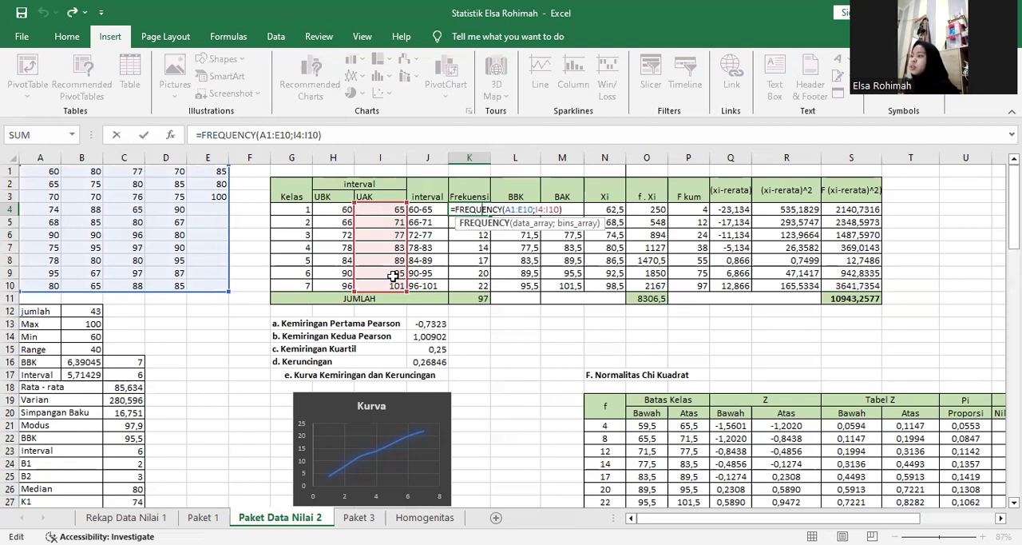
{"action": "key", "text": "Return"}
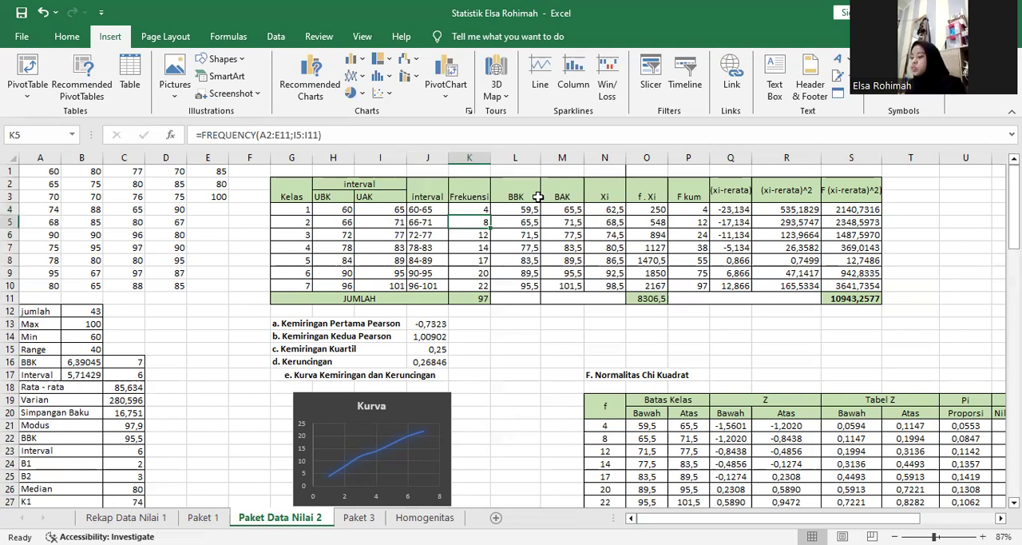
{"action": "left_click", "coordinate": [475, 297]}
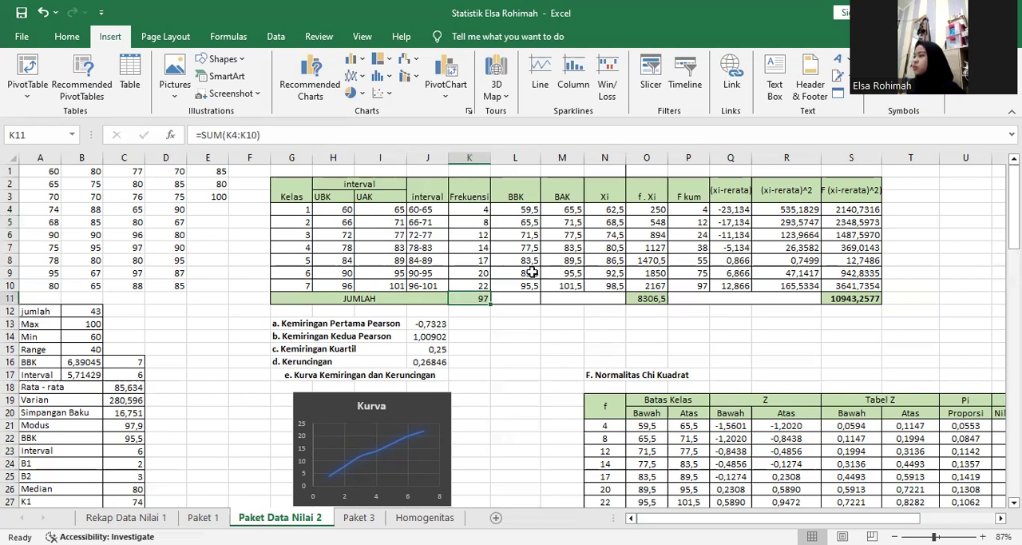
{"action": "double_click", "coordinate": [478, 297]}
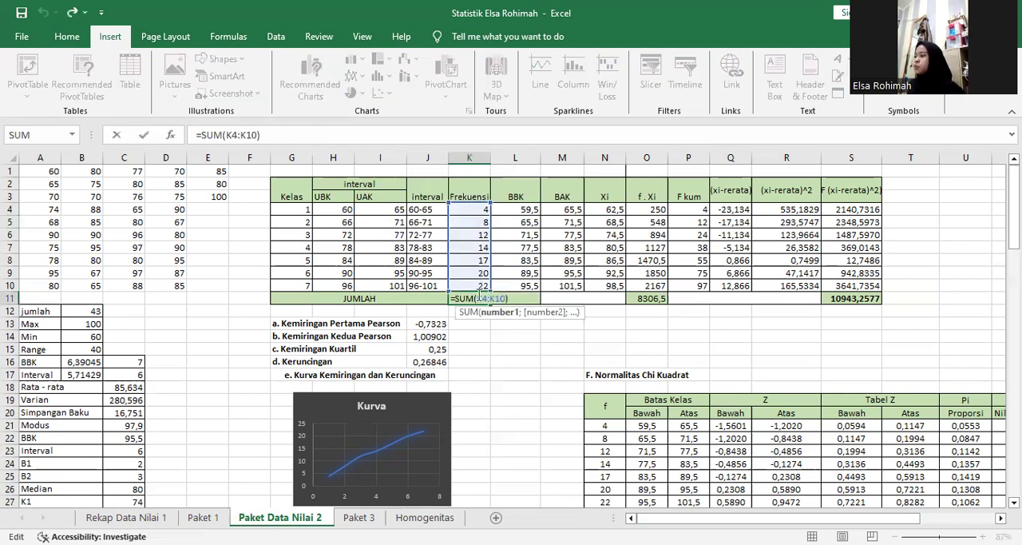
Check the first class's BBK formula in L4 and BAK formula in M4, leaving both cells as they are.
{"action": "left_click", "coordinate": [537, 208]}
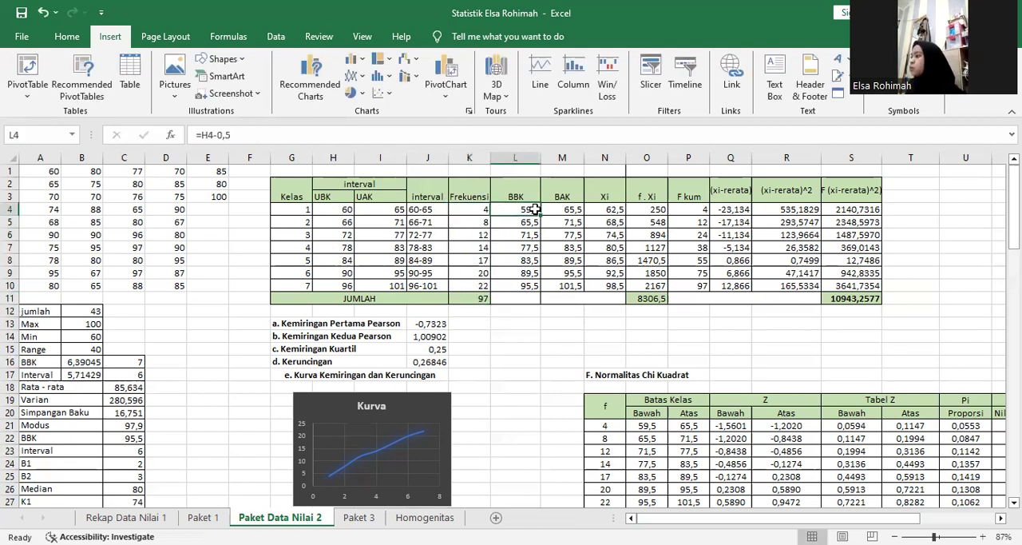
{"action": "double_click", "coordinate": [537, 208]}
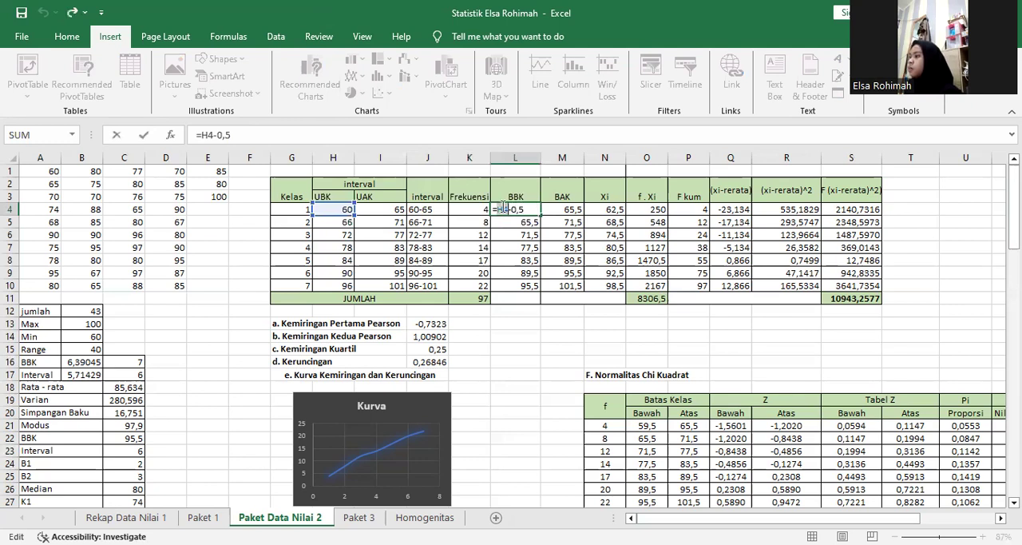
{"action": "double_click", "coordinate": [502, 209]}
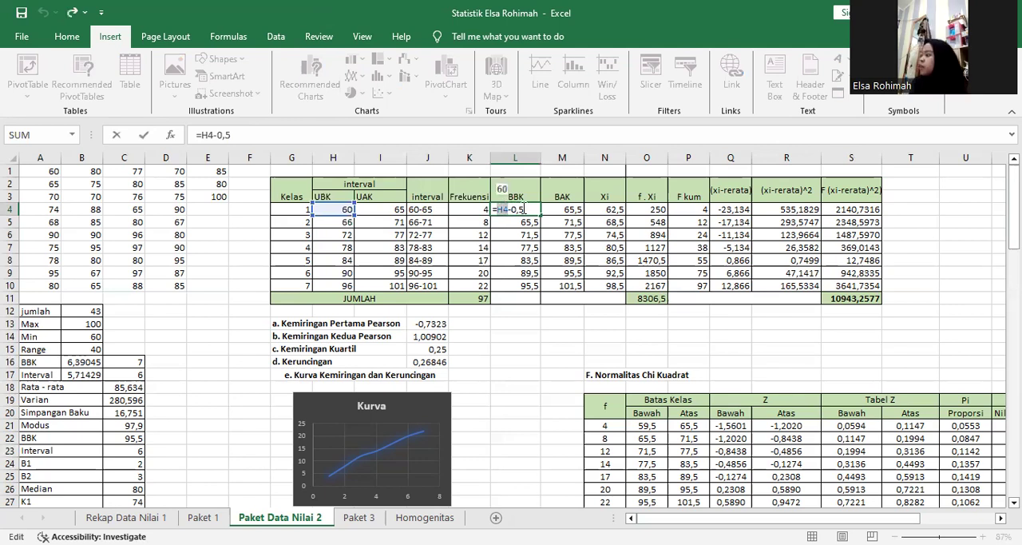
{"action": "key", "text": "Return"}
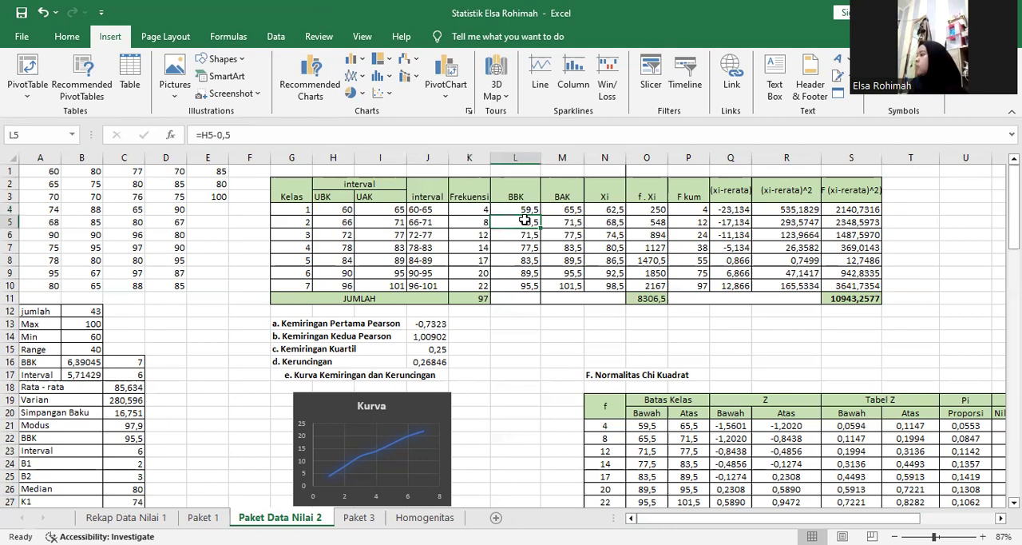
{"action": "left_click", "coordinate": [567, 206]}
{"action": "double_click", "coordinate": [567, 206]}
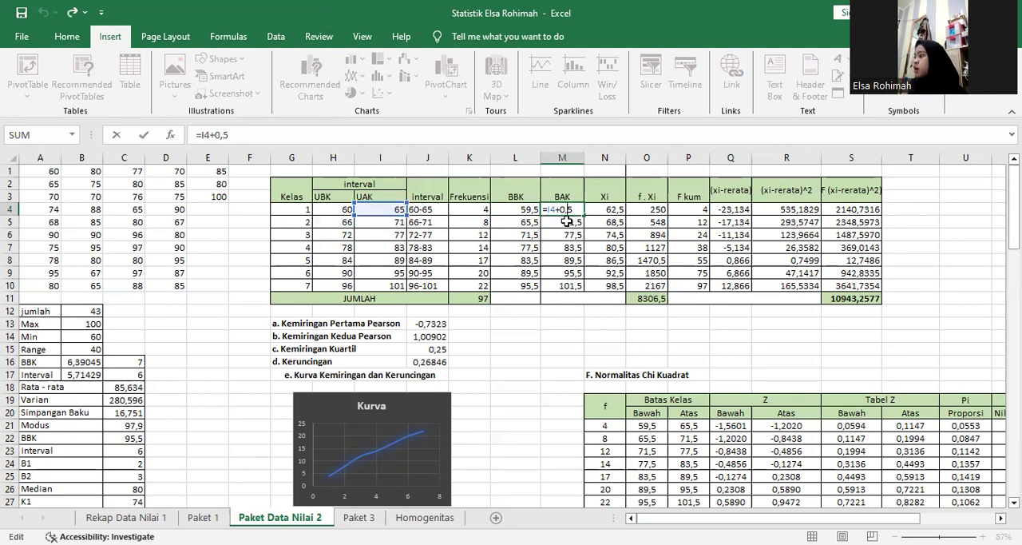
{"action": "key", "text": "Return"}
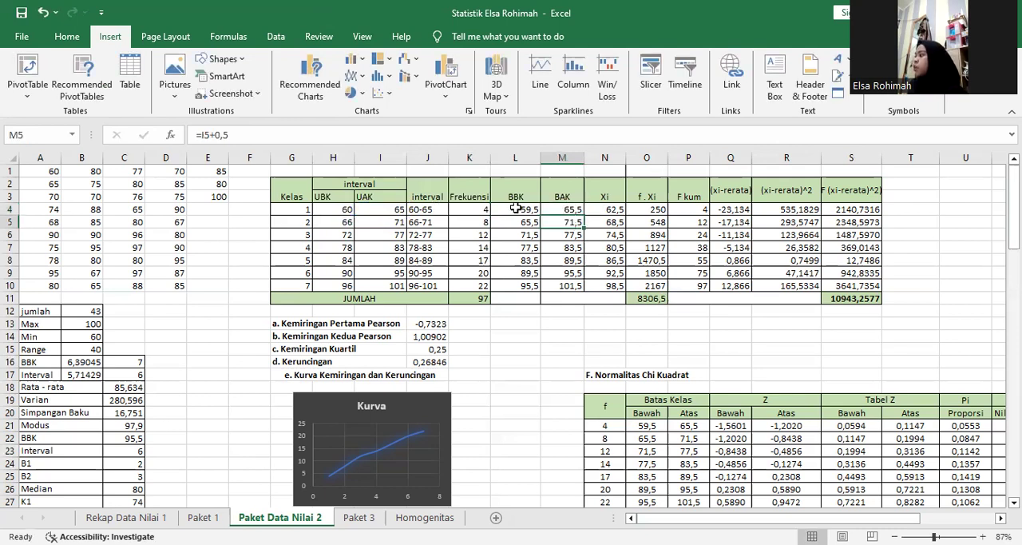
{"action": "left_click", "coordinate": [517, 207]}
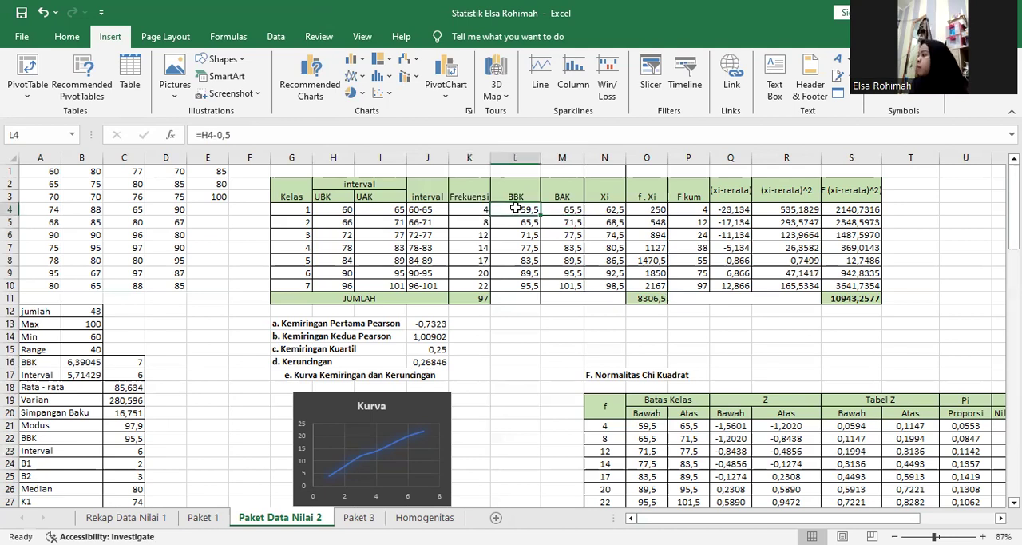
Check the Xi midpoint formula in N4 and look over the midpoints of the following classes.
{"action": "left_click", "coordinate": [615, 211]}
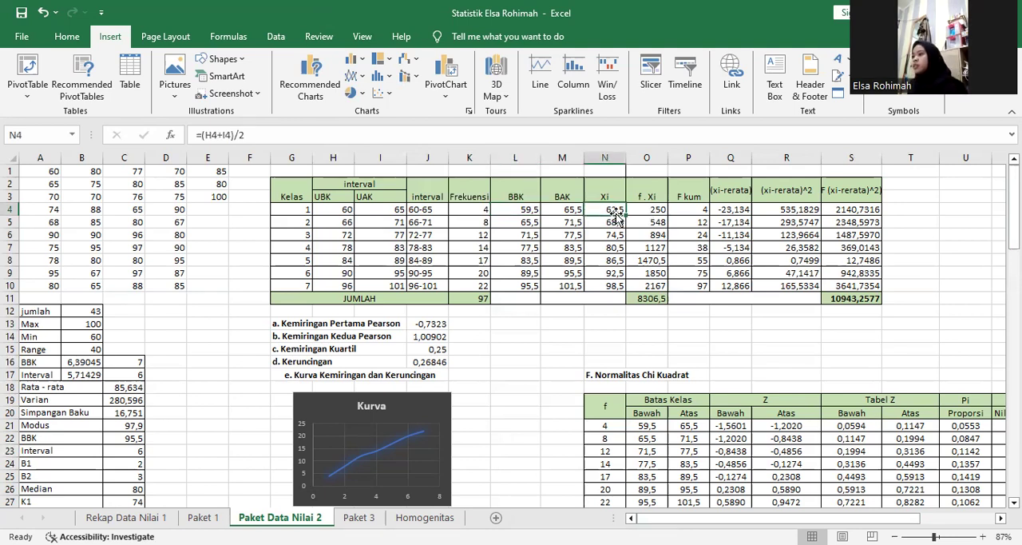
{"action": "key", "text": "ctrl+Down"}
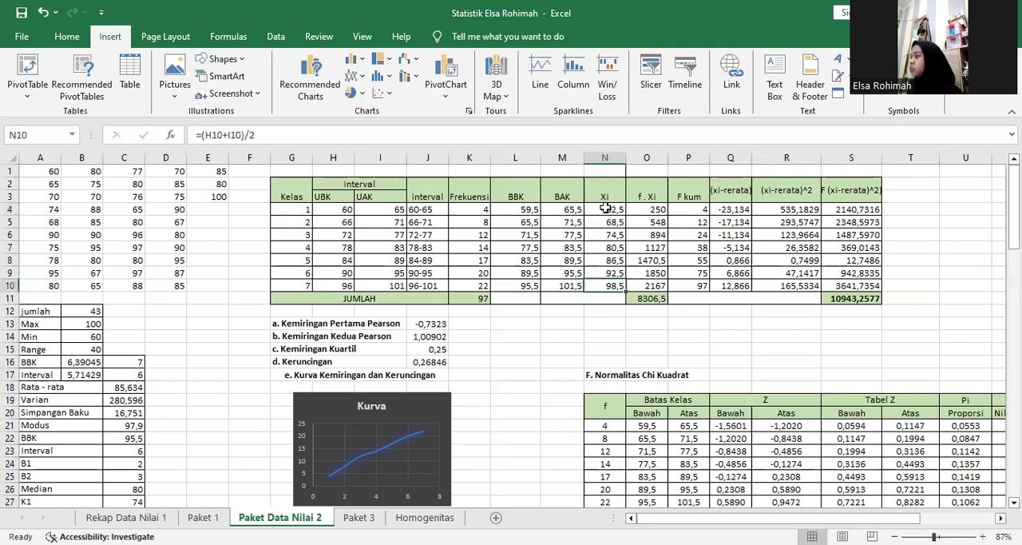
{"action": "double_click", "coordinate": [605, 208]}
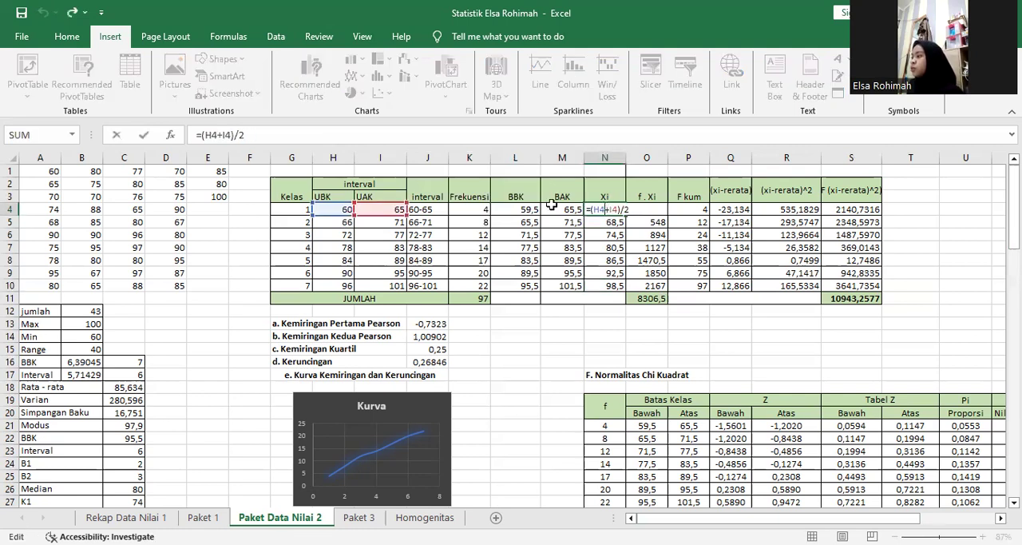
{"action": "left_click", "coordinate": [639, 214]}
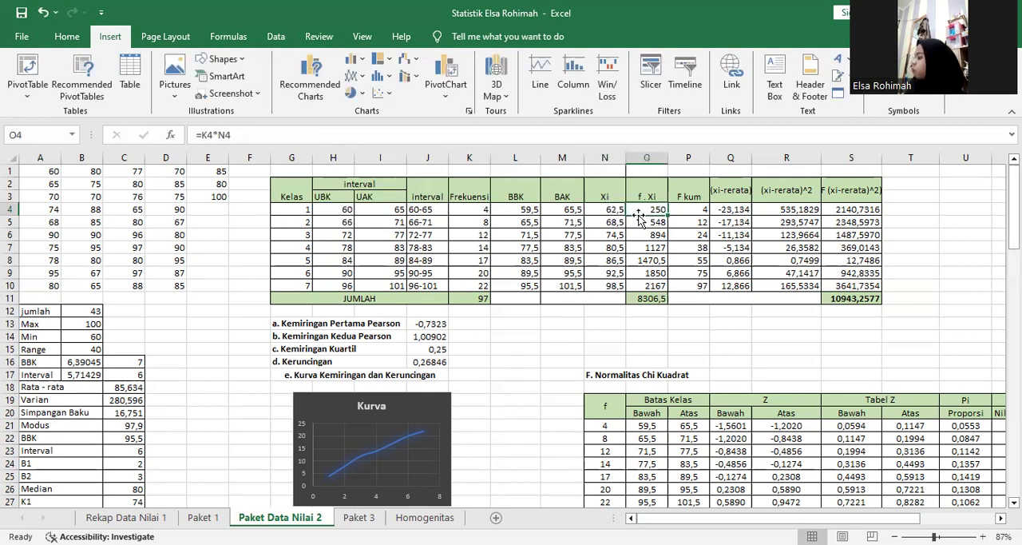
{"action": "left_click_drag", "start_coordinate": [611, 214], "coordinate": [621, 274]}
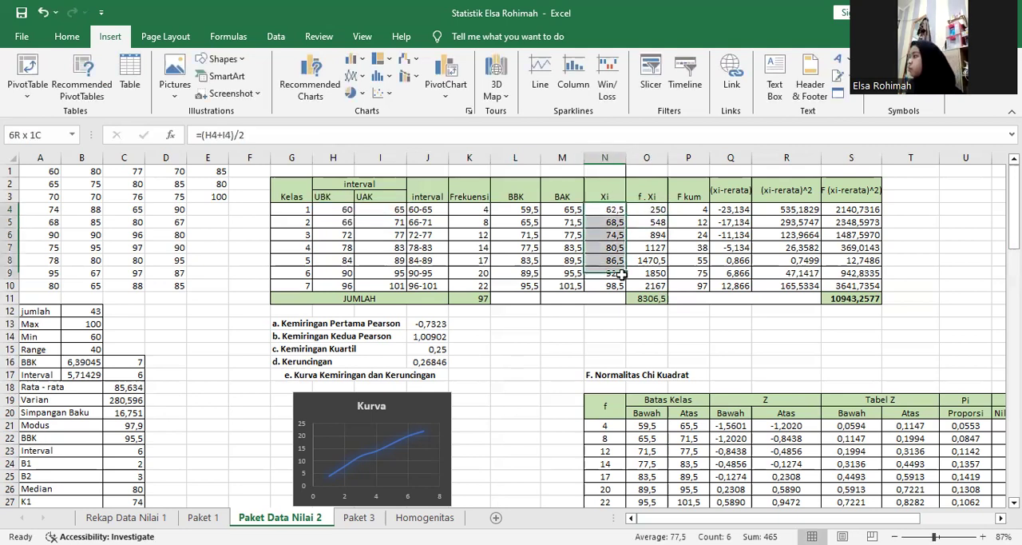
Check the f . Xi product formula in O4 with its referenced cells, plus the column's total formula in O11.
{"action": "left_click", "coordinate": [643, 221]}
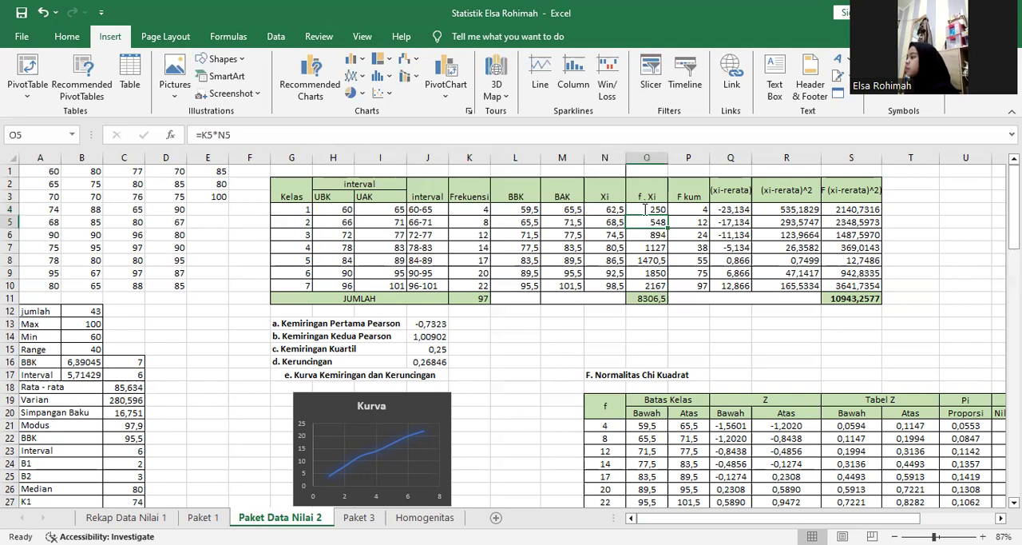
{"action": "double_click", "coordinate": [645, 209]}
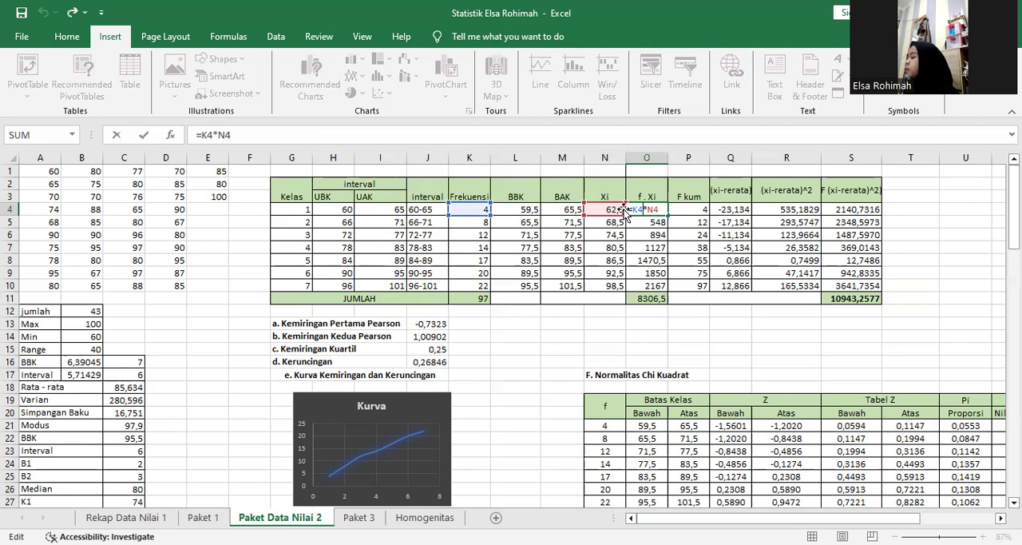
{"action": "key", "text": "Return"}
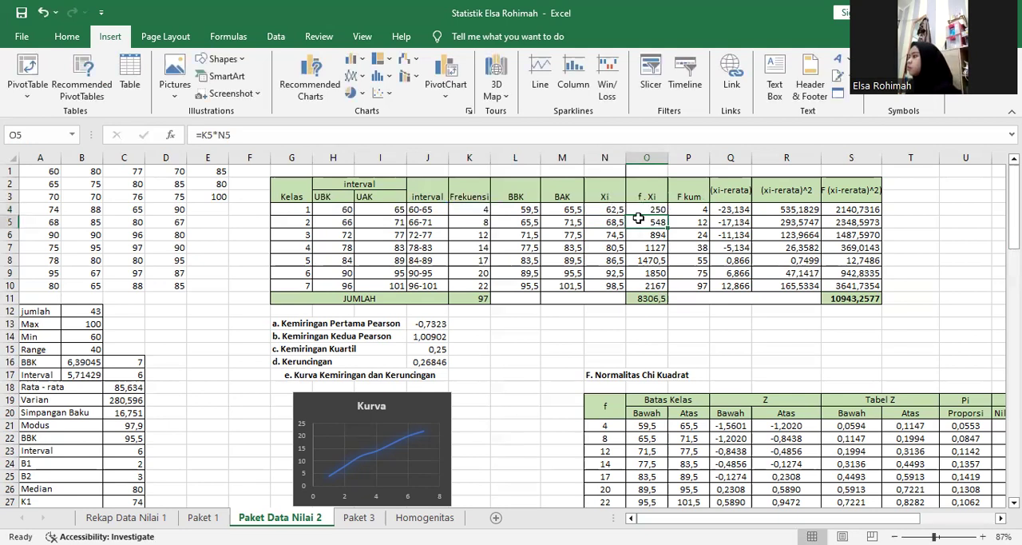
{"action": "left_click_drag", "start_coordinate": [638, 218], "coordinate": [646, 250]}
{"action": "left_click", "coordinate": [621, 326]}
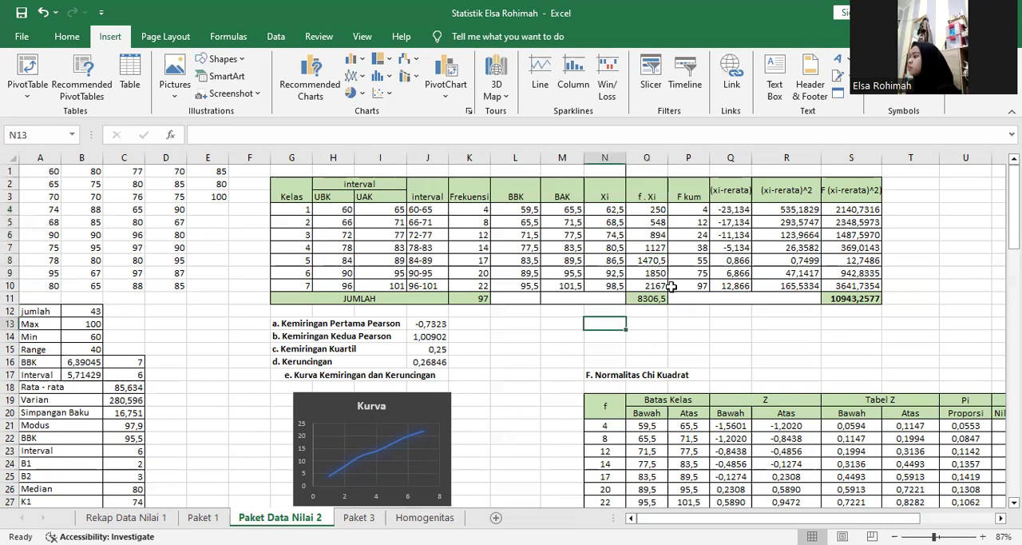
{"action": "left_click", "coordinate": [643, 310]}
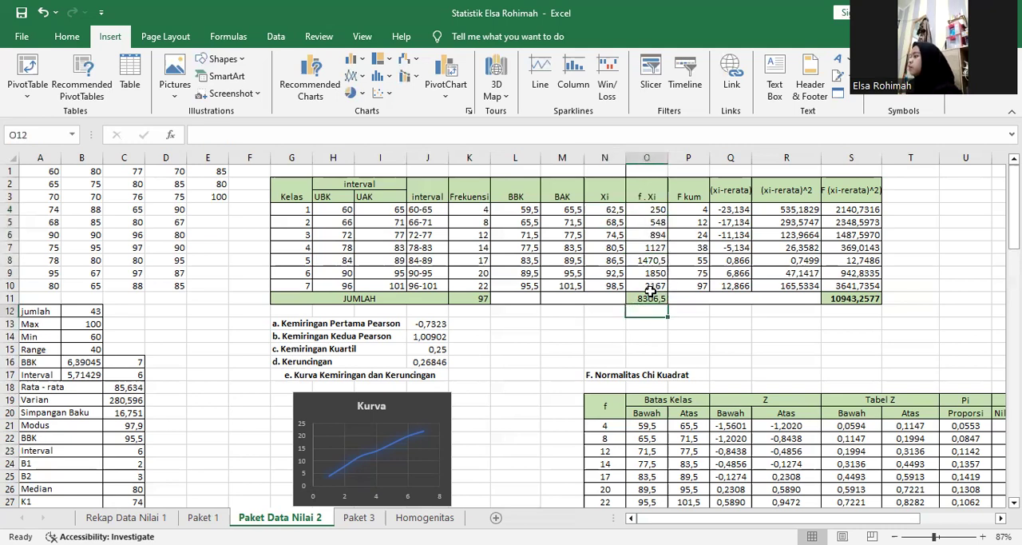
{"action": "left_click", "coordinate": [650, 295]}
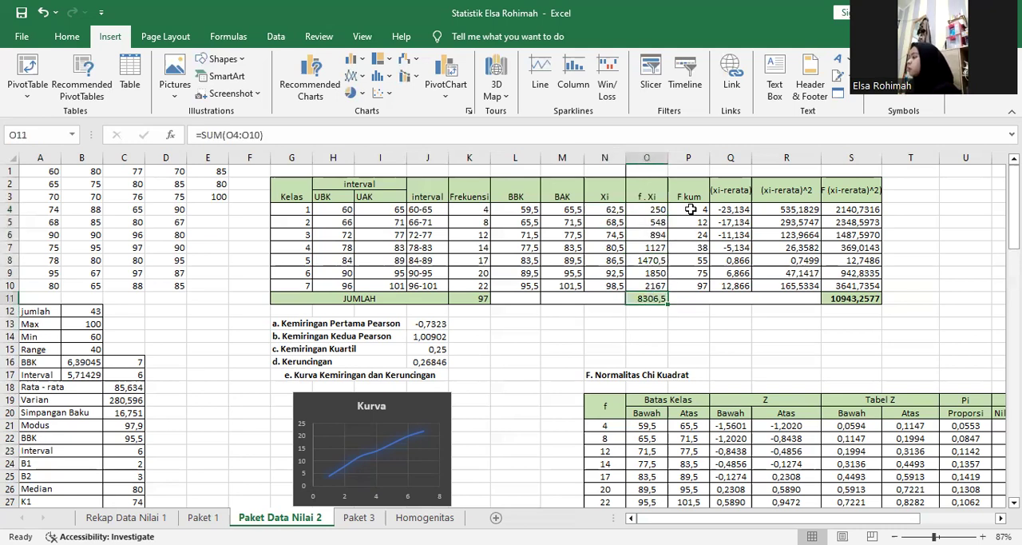
Check the F kum column's starting value in P4 and the cumulative formula in P5 with its referenced cells.
{"action": "left_click", "coordinate": [691, 210]}
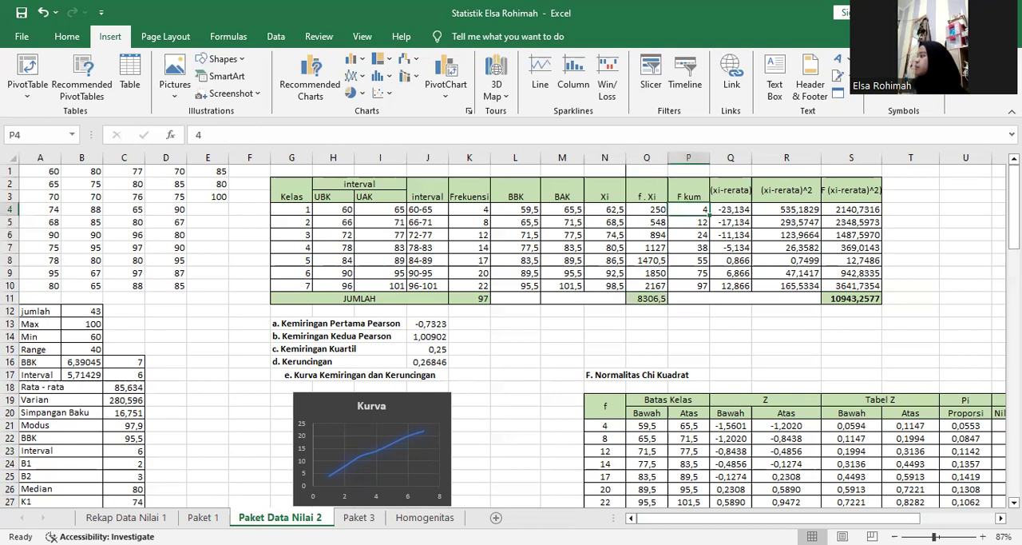
{"action": "left_click_drag", "start_coordinate": [1014, 234], "coordinate": [1014, 233]}
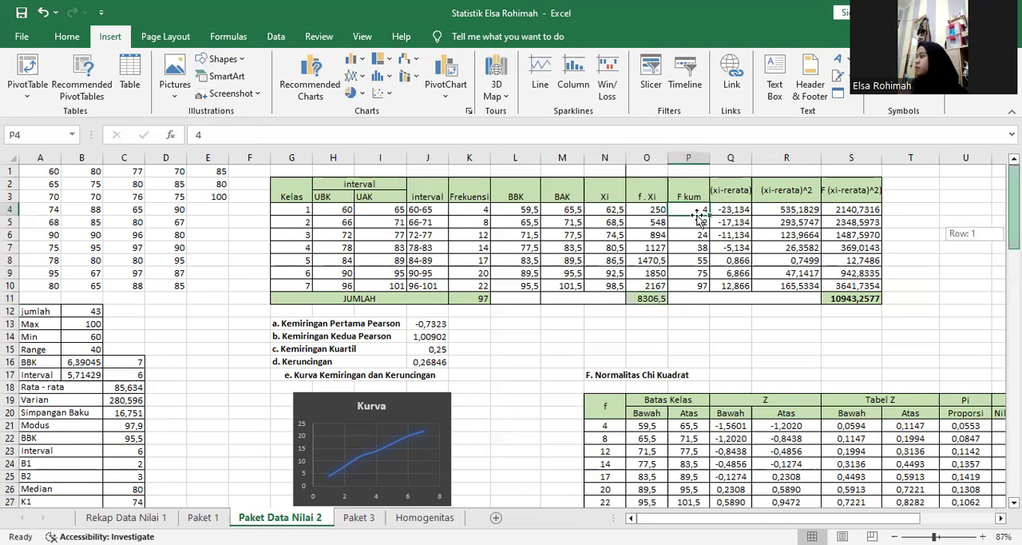
{"action": "left_click", "coordinate": [690, 285]}
{"action": "left_click", "coordinate": [696, 211]}
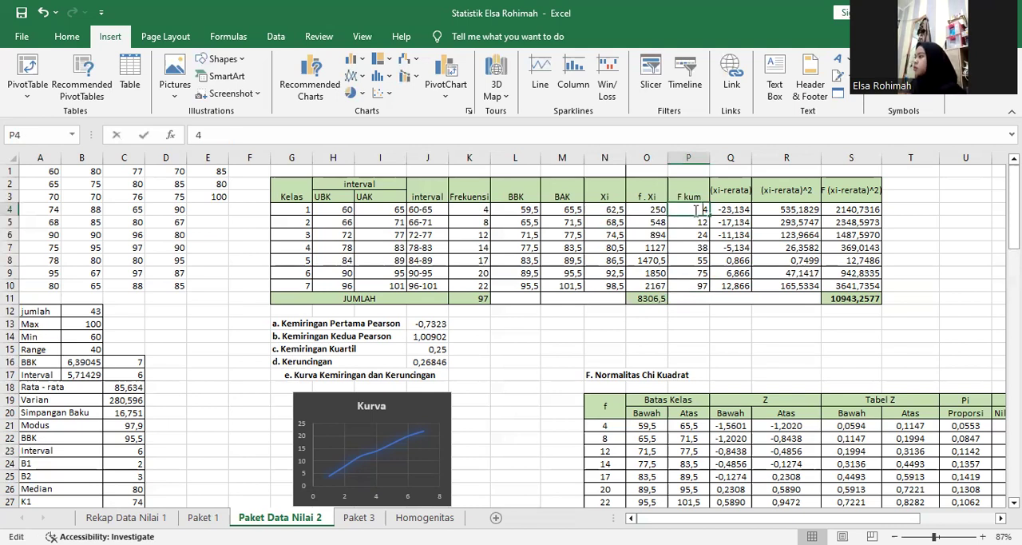
{"action": "double_click", "coordinate": [696, 212]}
{"action": "left_click", "coordinate": [694, 220]}
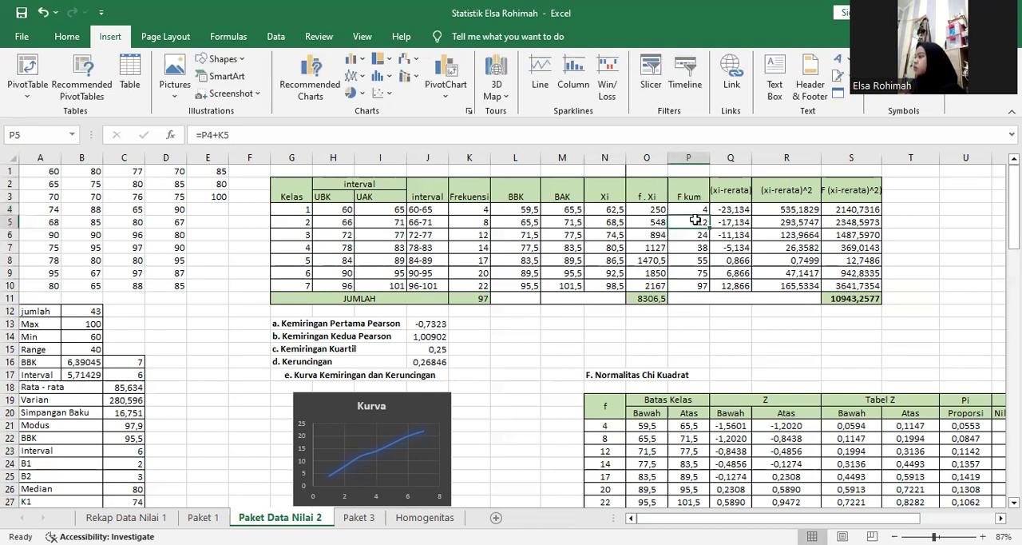
{"action": "double_click", "coordinate": [695, 221]}
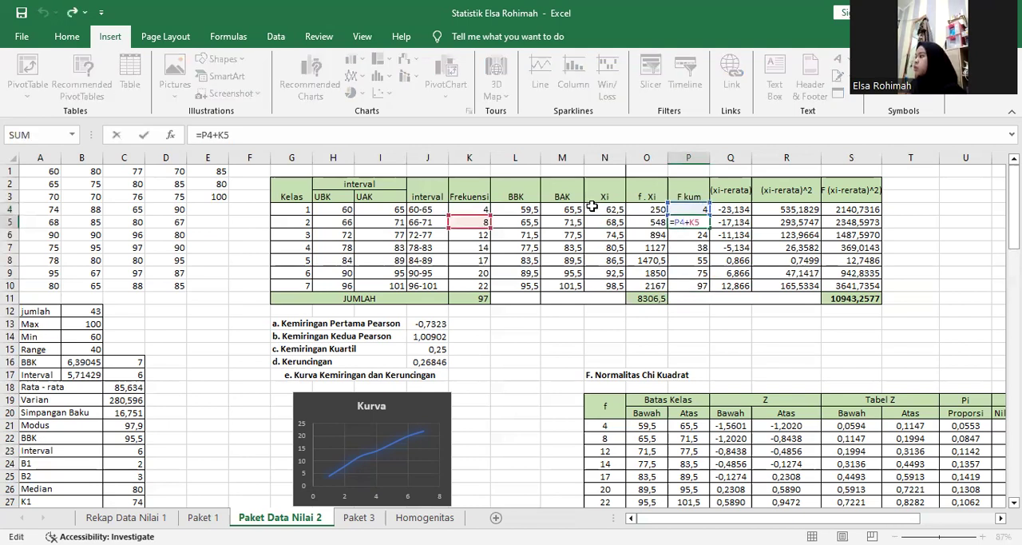
{"action": "double_click", "coordinate": [678, 221]}
{"action": "left_click", "coordinate": [701, 222]}
{"action": "key", "text": "Return"}
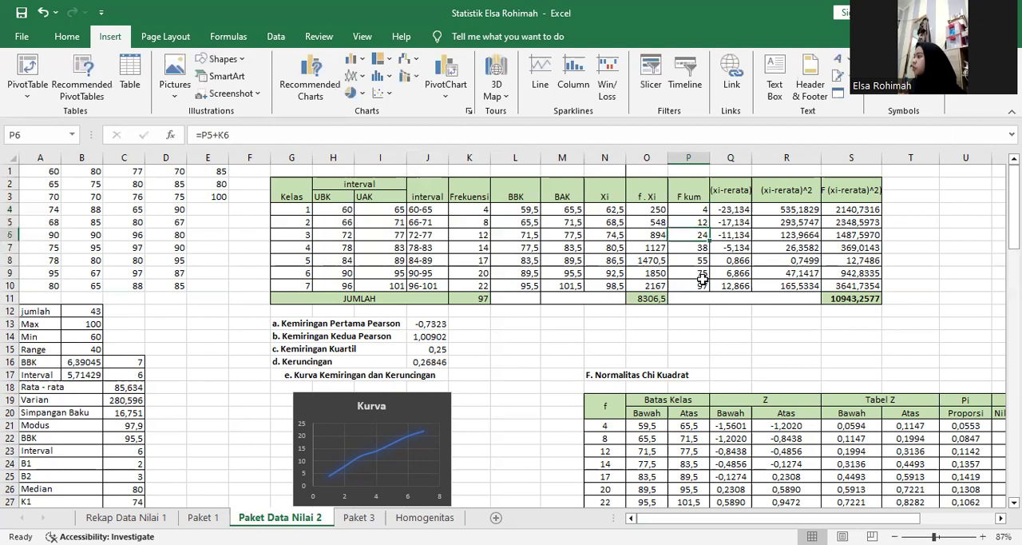
Check the (xi-rerata) formula in Q4, examining its midpoint reference and its absolute reference to the Rata - rata cell.
{"action": "left_click", "coordinate": [745, 209]}
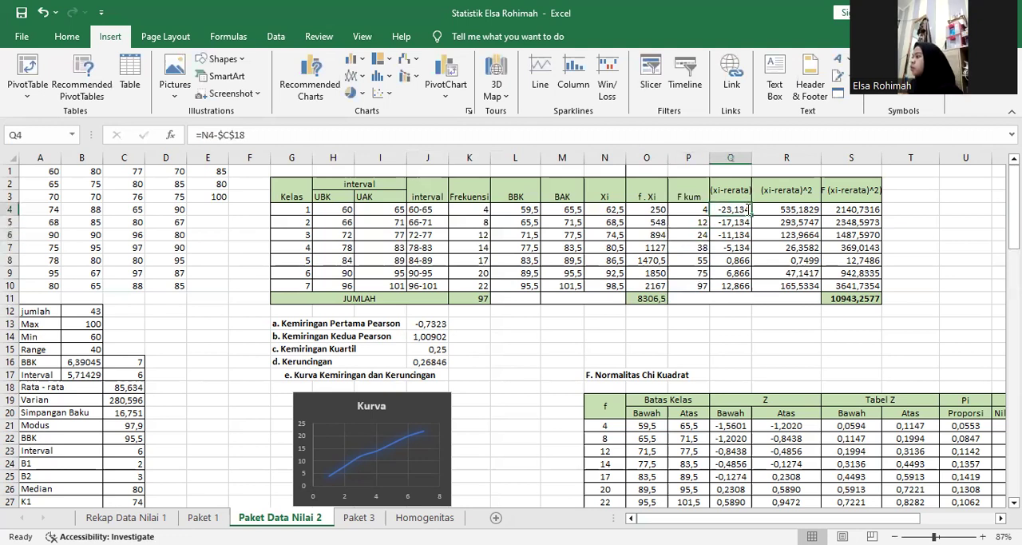
{"action": "double_click", "coordinate": [749, 210]}
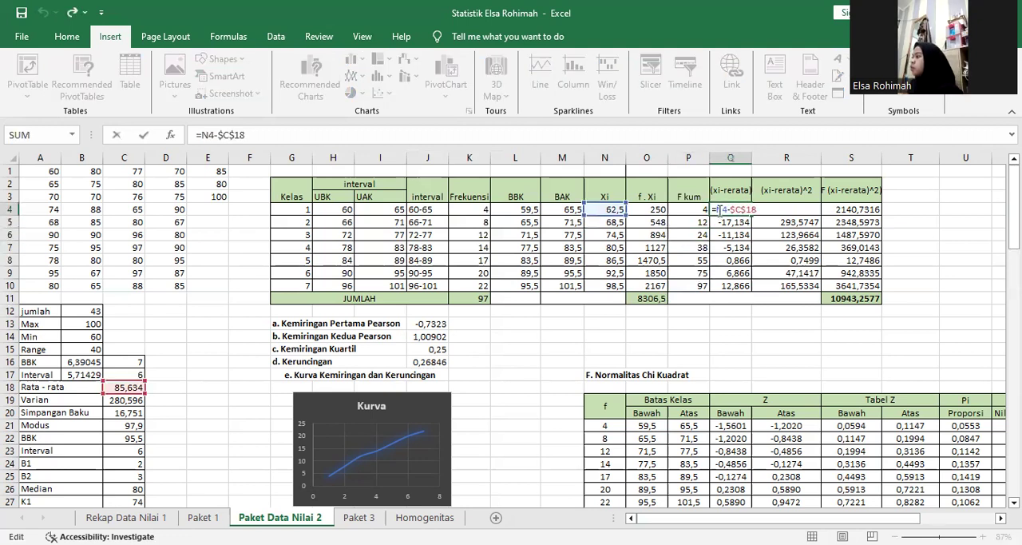
{"action": "double_click", "coordinate": [720, 209]}
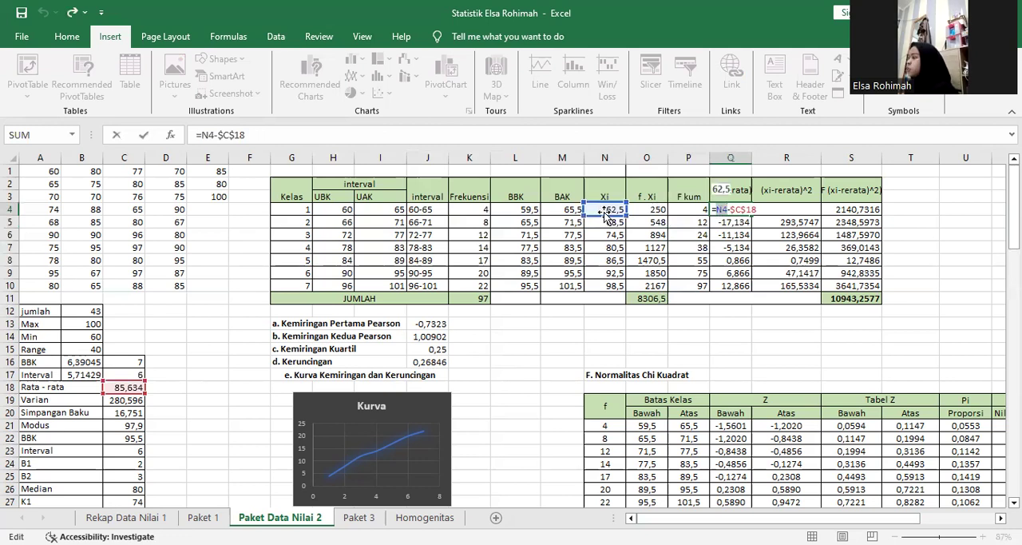
{"action": "double_click", "coordinate": [742, 209]}
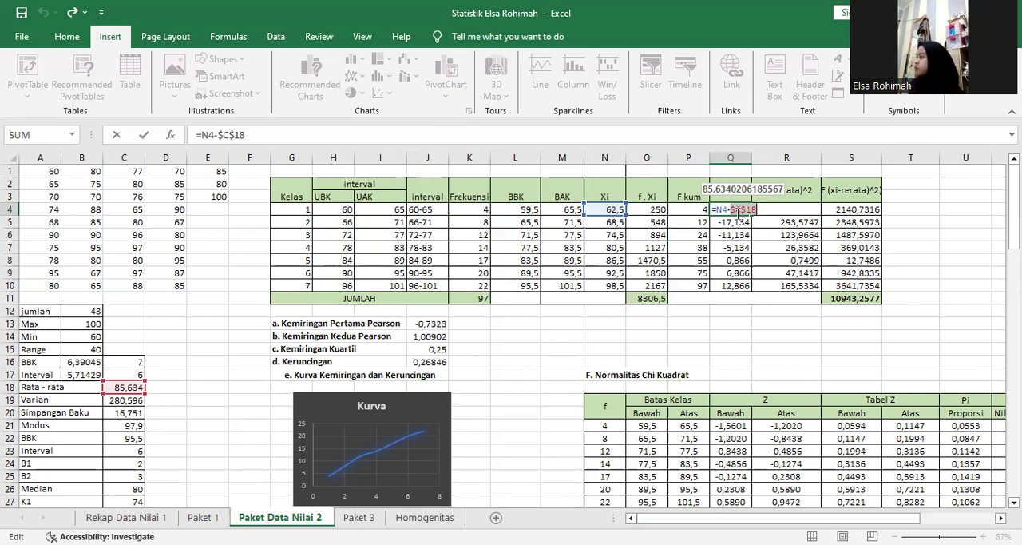
{"action": "left_click", "coordinate": [733, 210]}
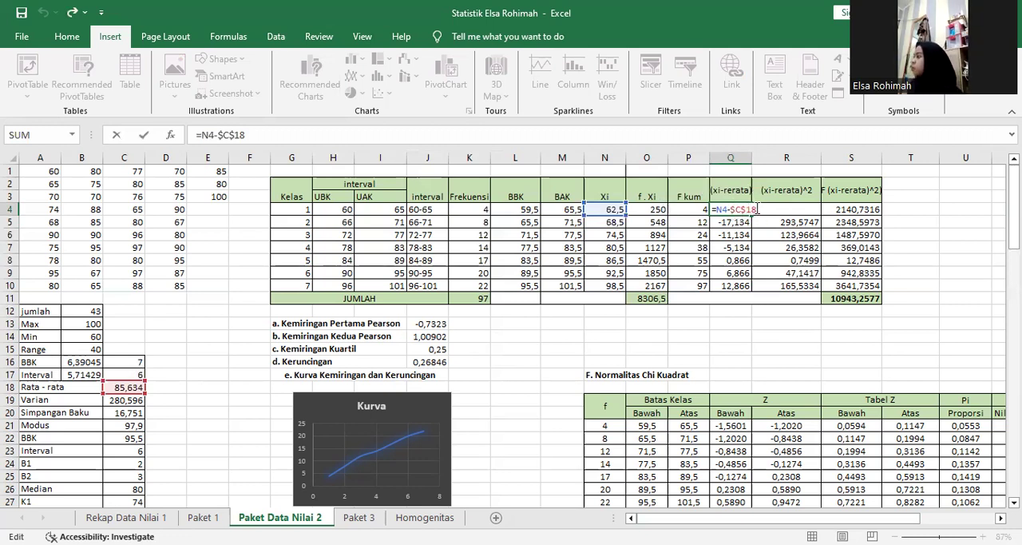
{"action": "key", "text": "Return"}
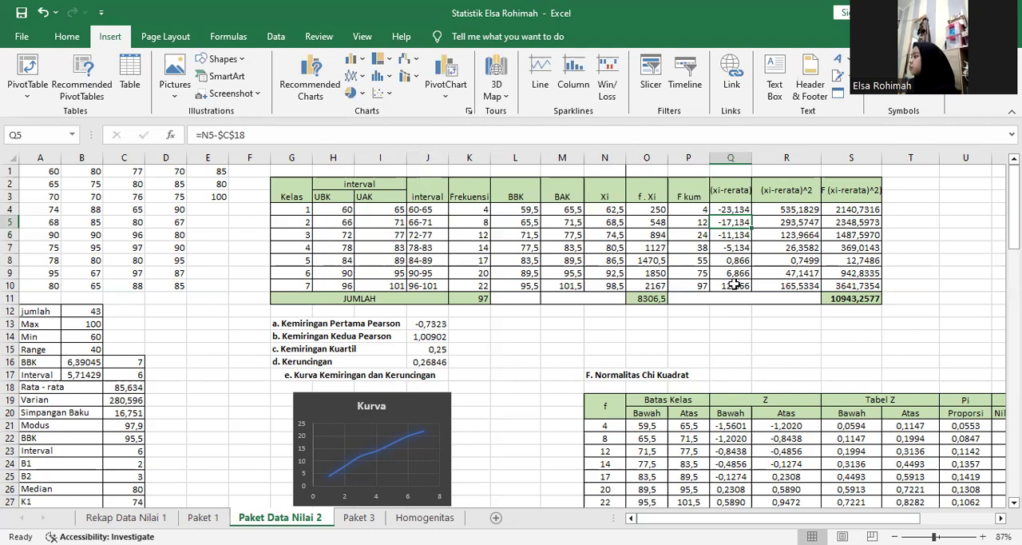
Check the squared deviation formula in R4 of the (xi-rerata)^2 column, leaving the cell as it is.
{"action": "left_click", "coordinate": [808, 210]}
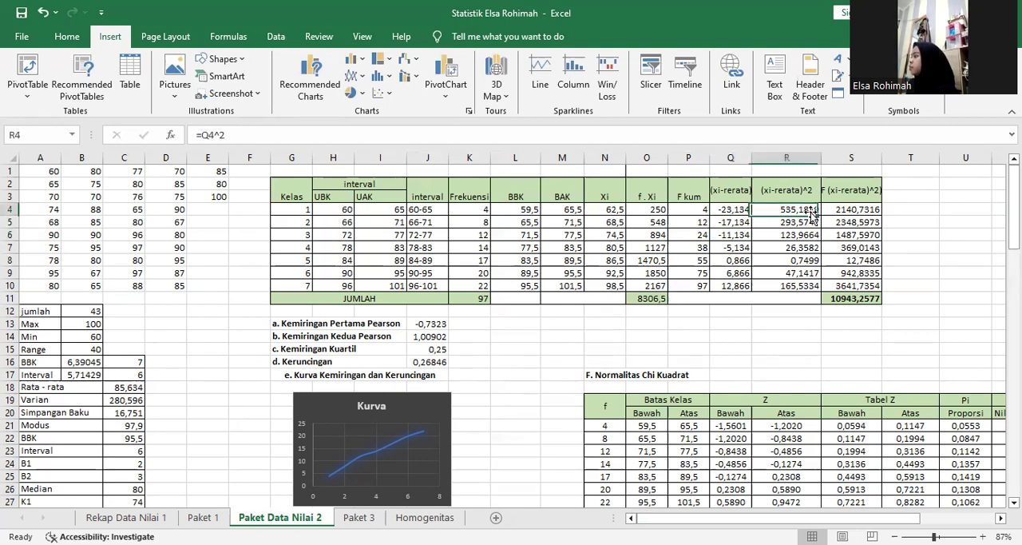
{"action": "double_click", "coordinate": [808, 210]}
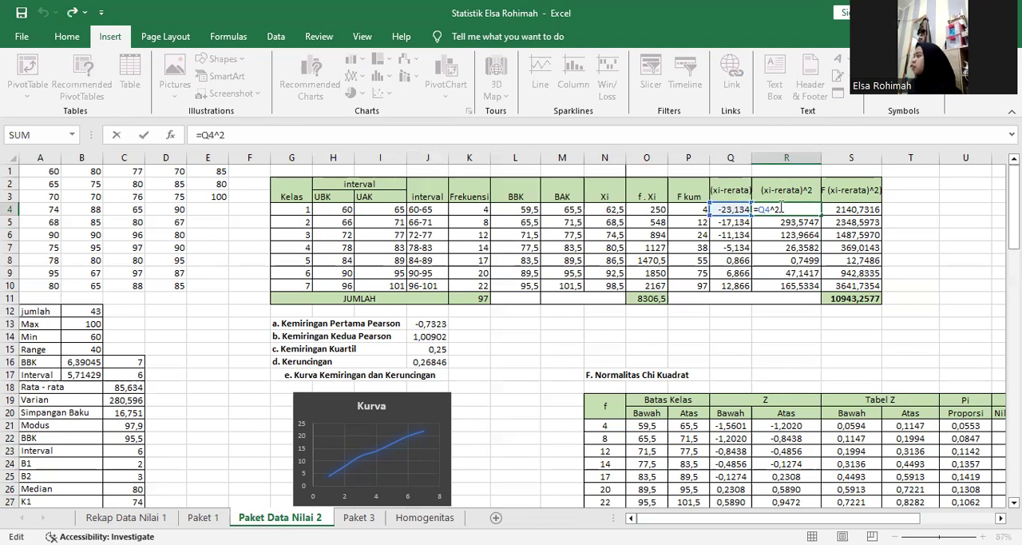
{"action": "key", "text": "Return"}
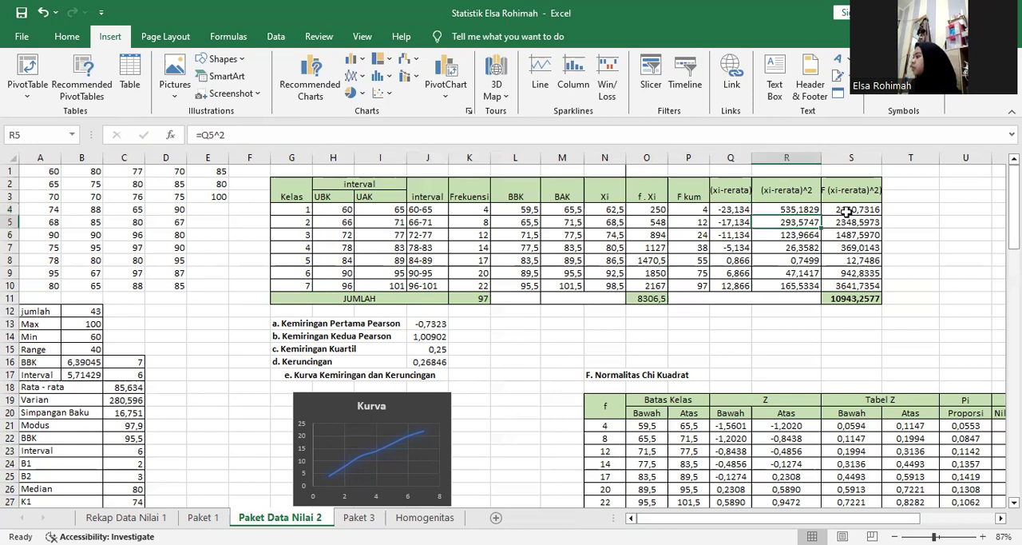
Check the F (xi-rerata)^2 product formula in S4 with its referenced cells, plus the column's total formula in S11.
{"action": "left_click", "coordinate": [843, 209]}
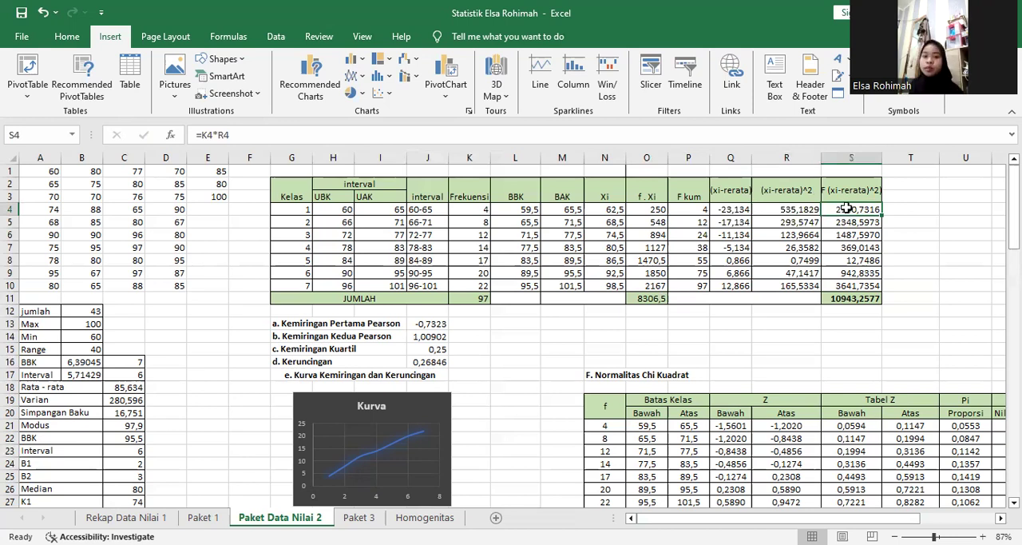
{"action": "double_click", "coordinate": [846, 208]}
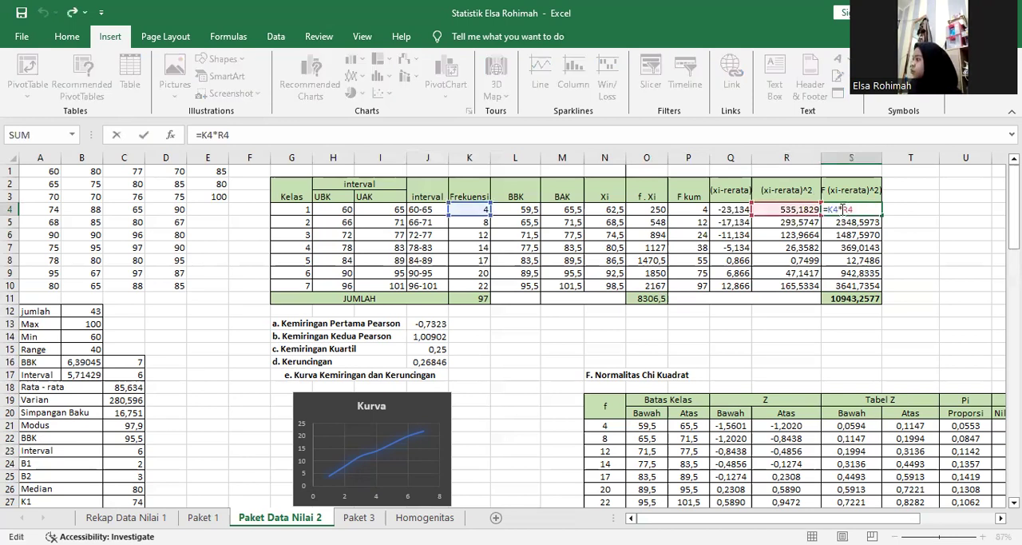
{"action": "double_click", "coordinate": [833, 209]}
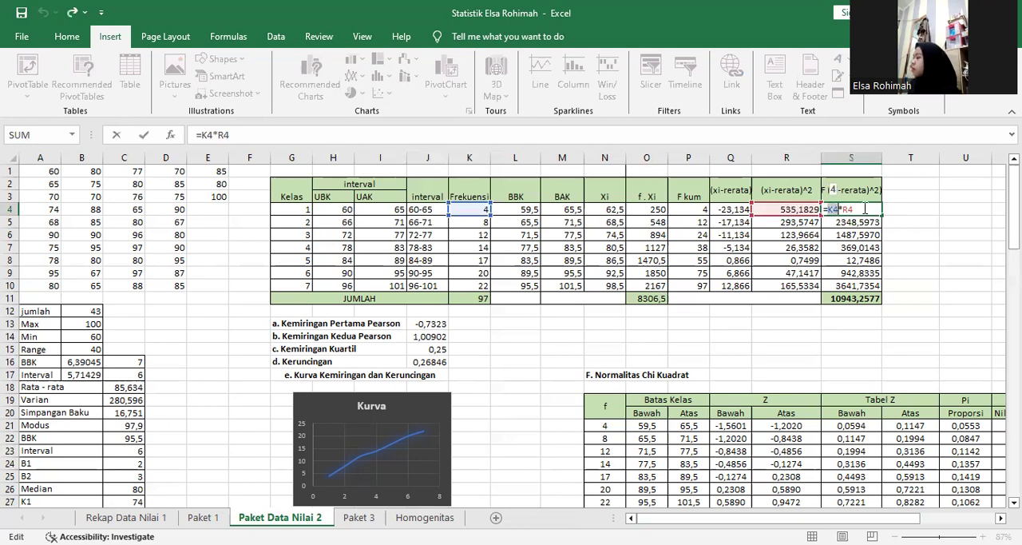
{"action": "key", "text": "Return"}
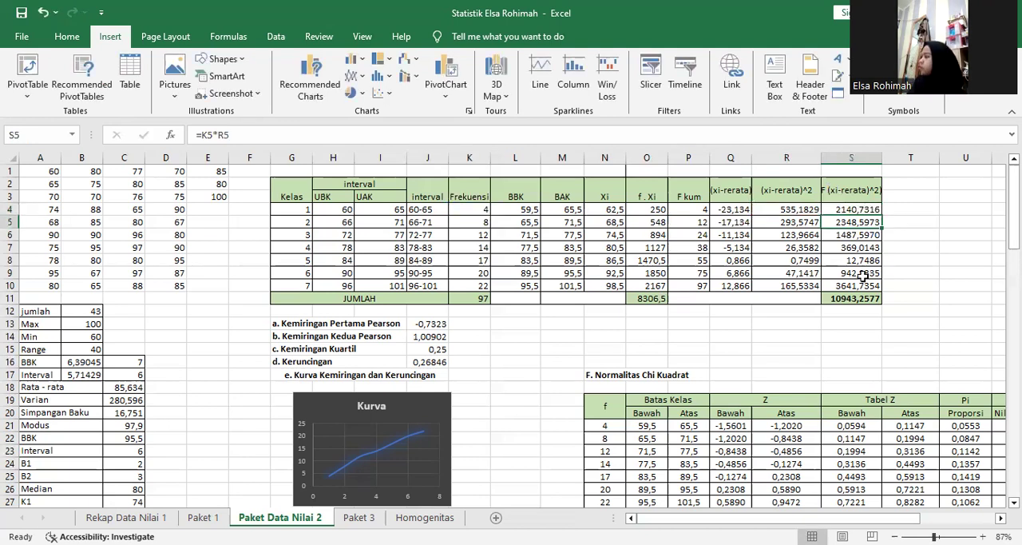
{"action": "left_click", "coordinate": [858, 298]}
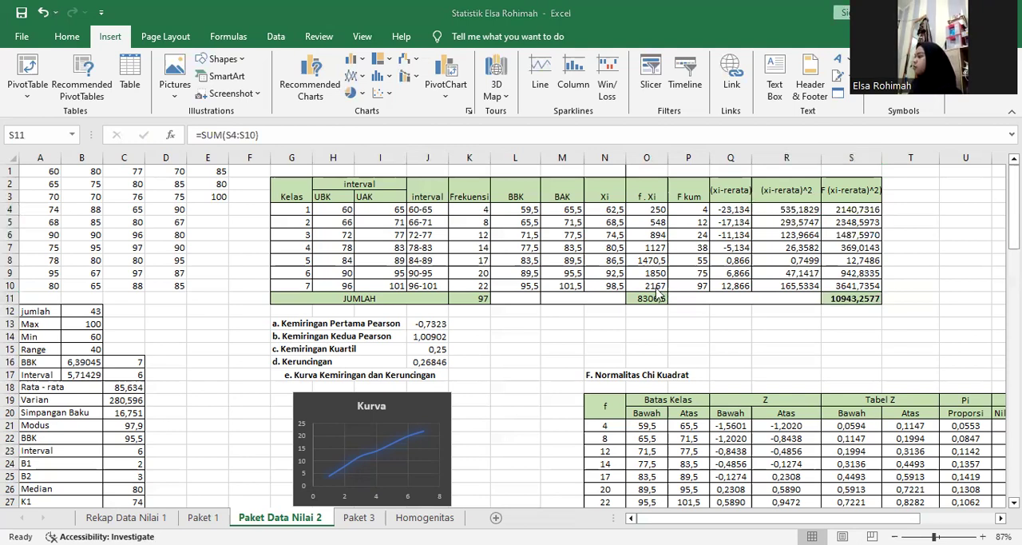
Check the Kemiringan Pertama Pearson formula in J13, examining its mean, mode and standard deviation references one by one.
{"action": "double_click", "coordinate": [432, 323]}
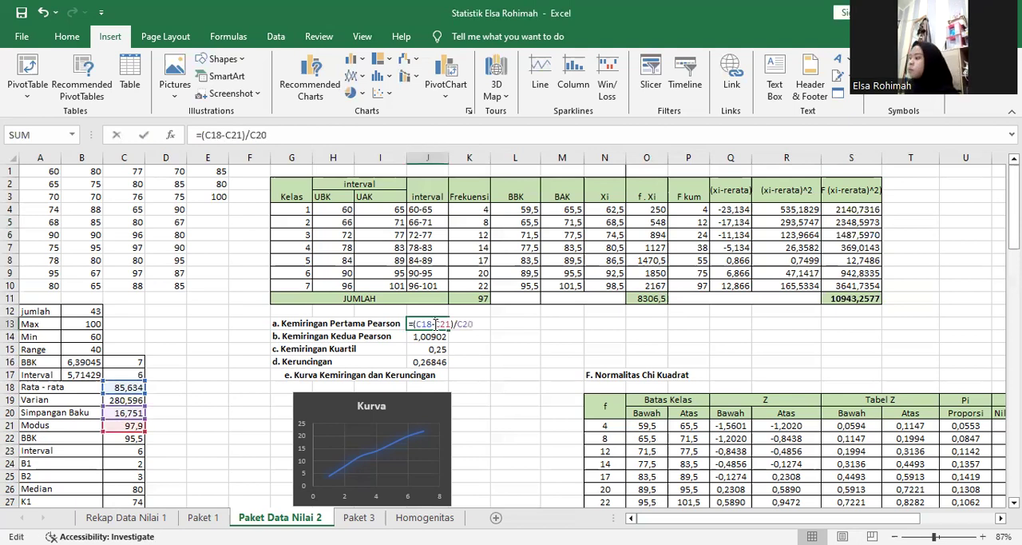
{"action": "double_click", "coordinate": [421, 323]}
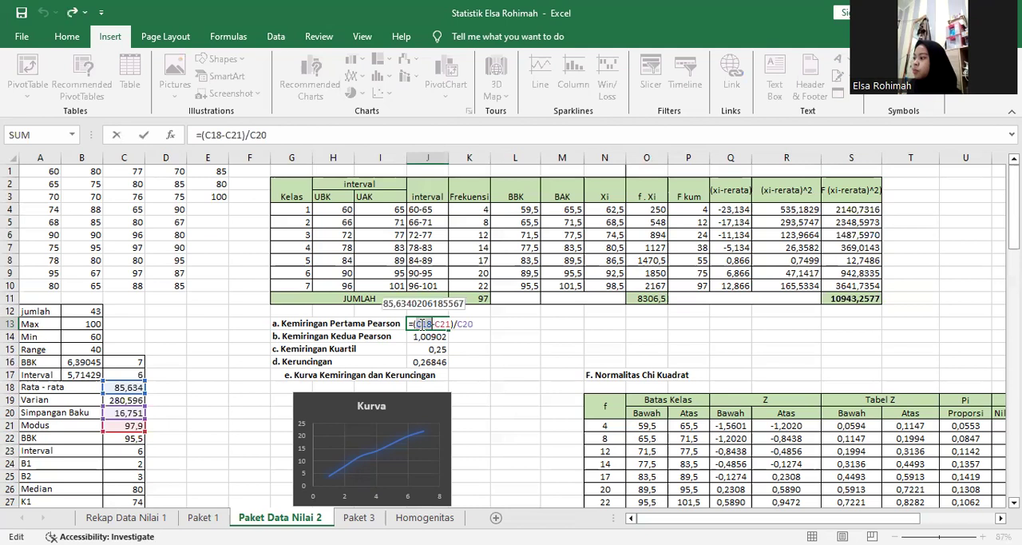
{"action": "left_click_drag", "start_coordinate": [421, 323], "coordinate": [442, 321]}
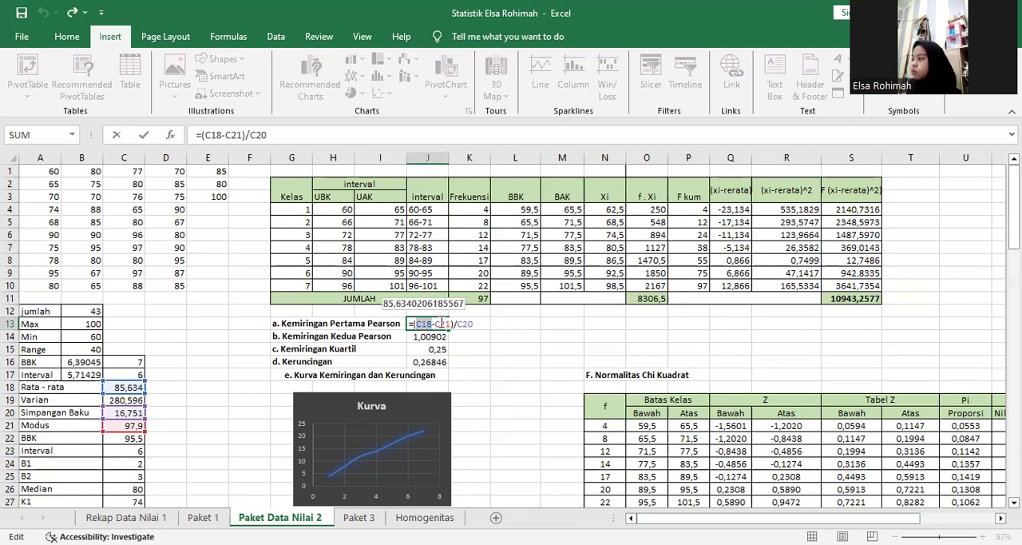
{"action": "double_click", "coordinate": [442, 323]}
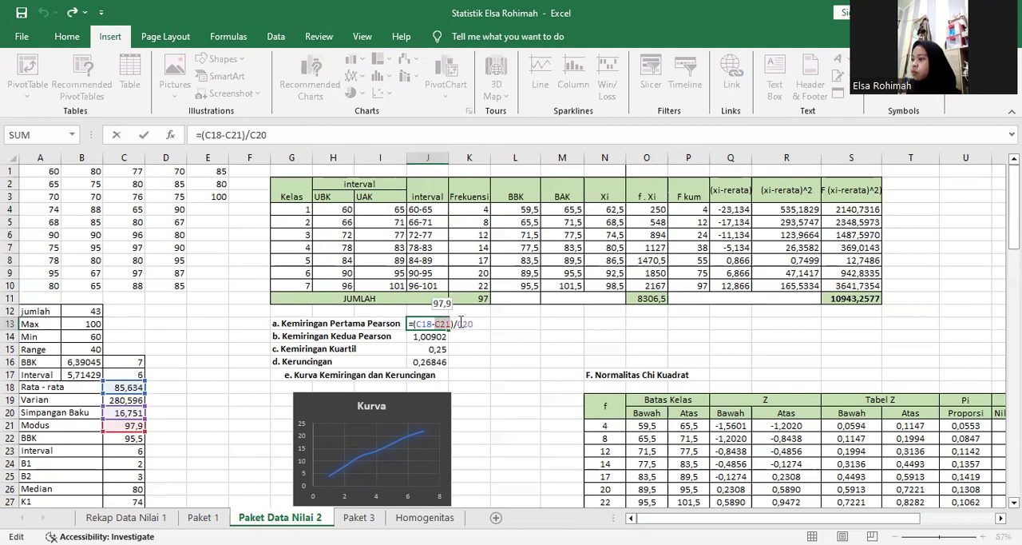
{"action": "double_click", "coordinate": [461, 323]}
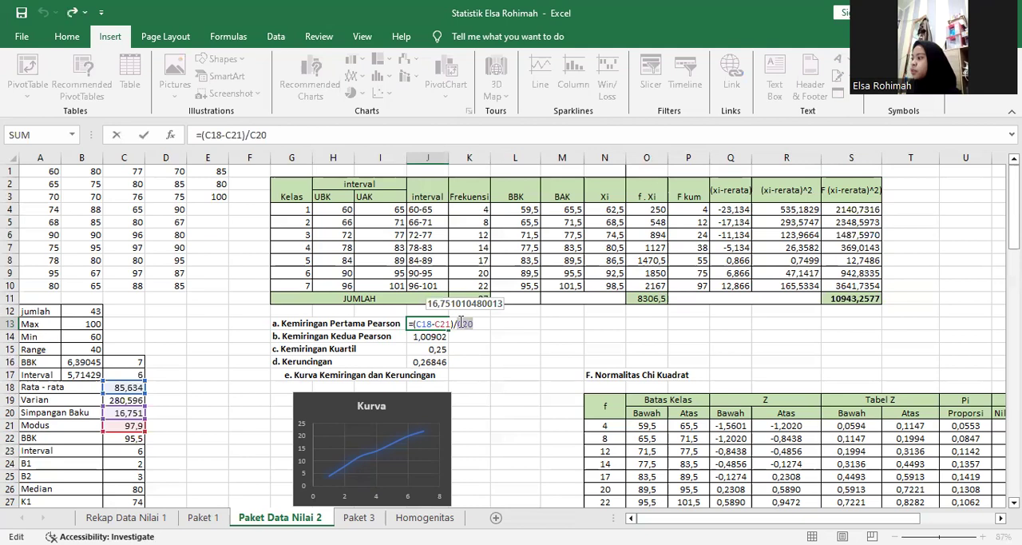
{"action": "key", "text": "Return"}
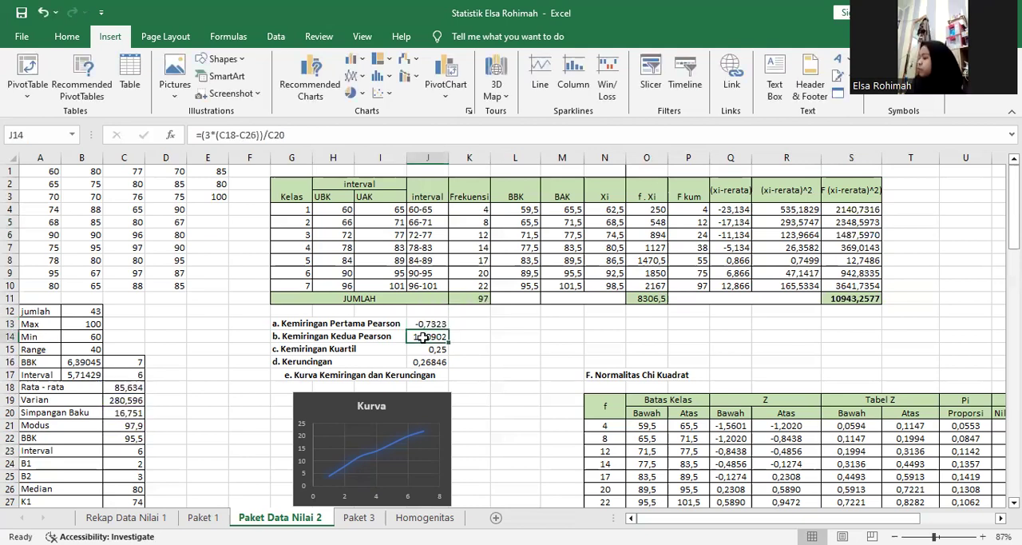
Check the Kemiringan Kedua Pearson formula in J14, examining its mean, median and standard deviation references one by one.
{"action": "double_click", "coordinate": [423, 336]}
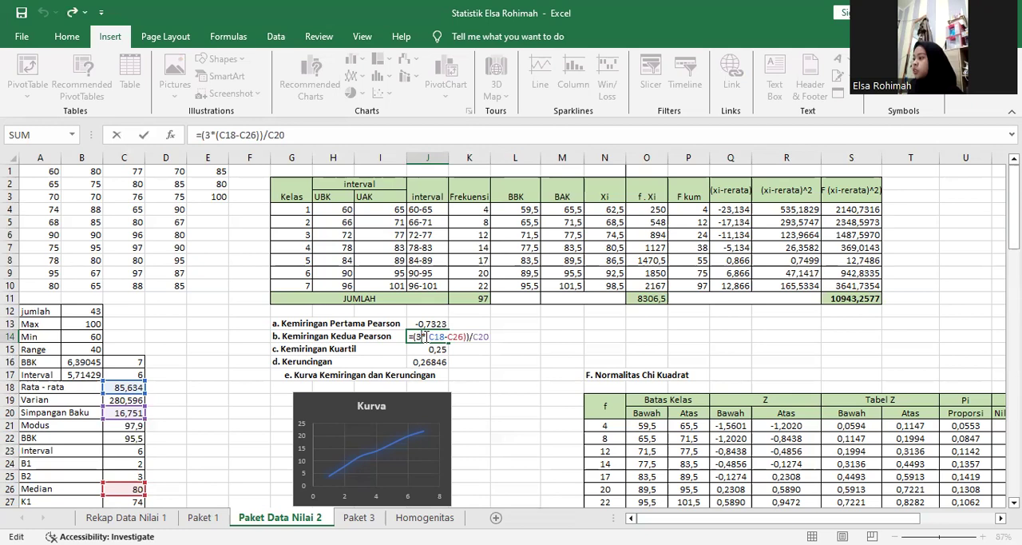
{"action": "double_click", "coordinate": [437, 337]}
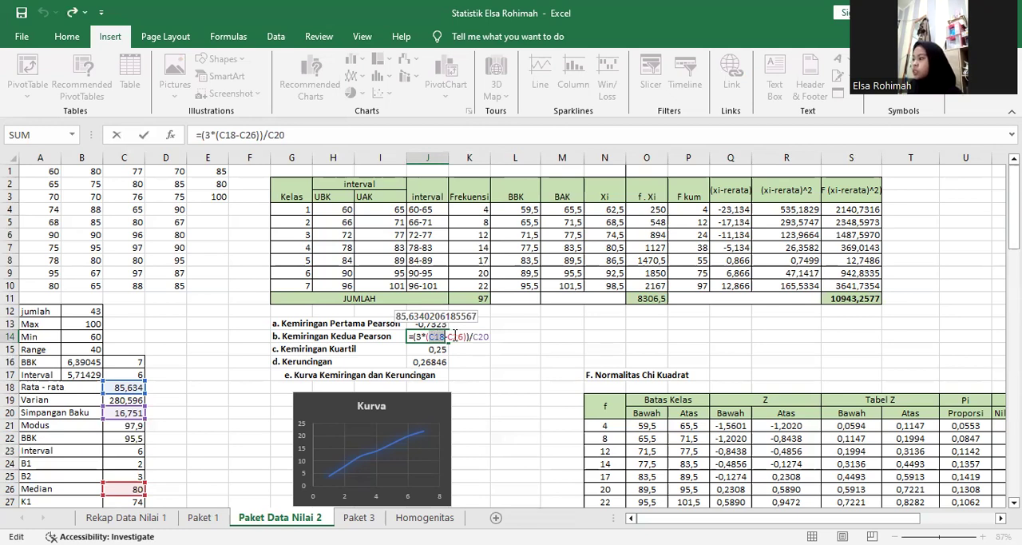
{"action": "double_click", "coordinate": [456, 336]}
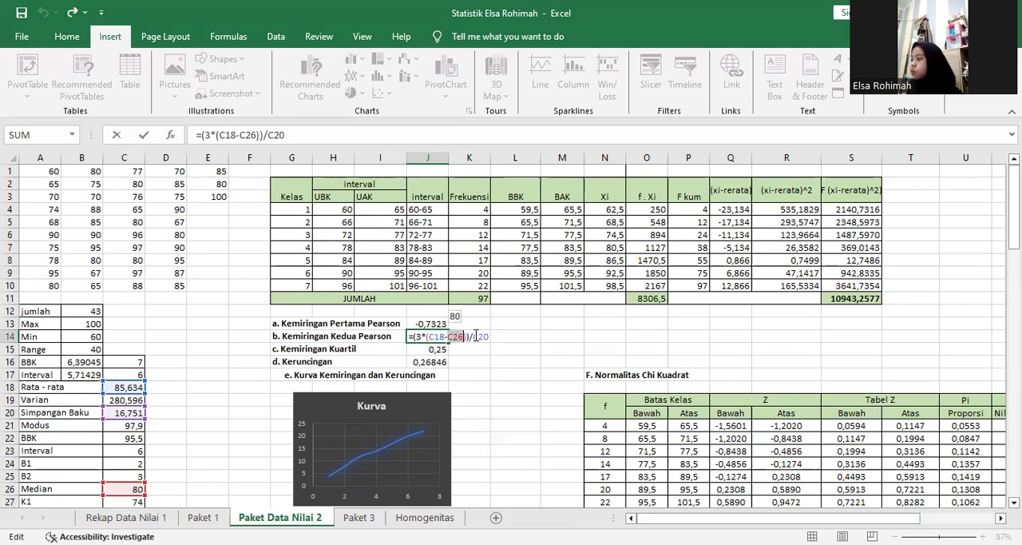
{"action": "double_click", "coordinate": [480, 336]}
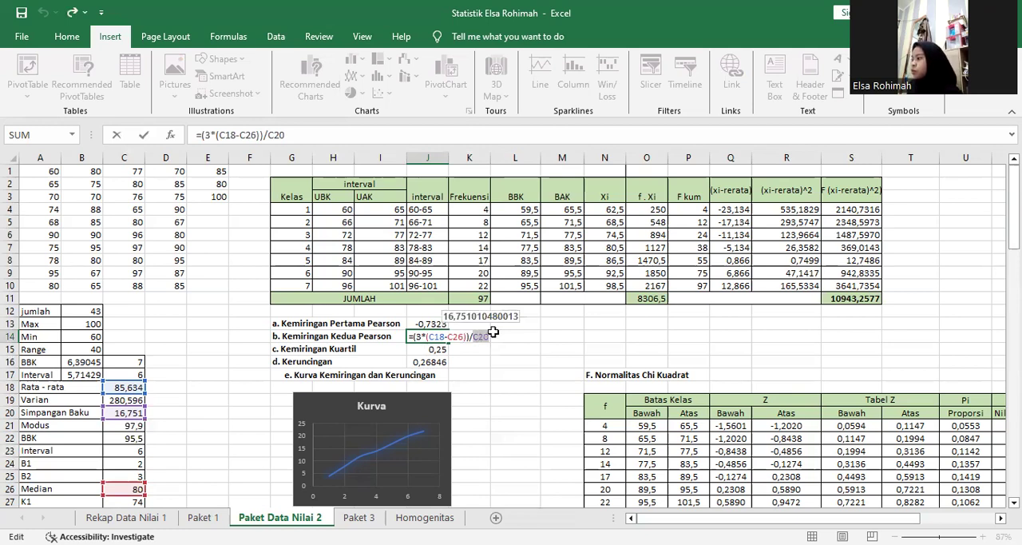
{"action": "key", "text": "Return"}
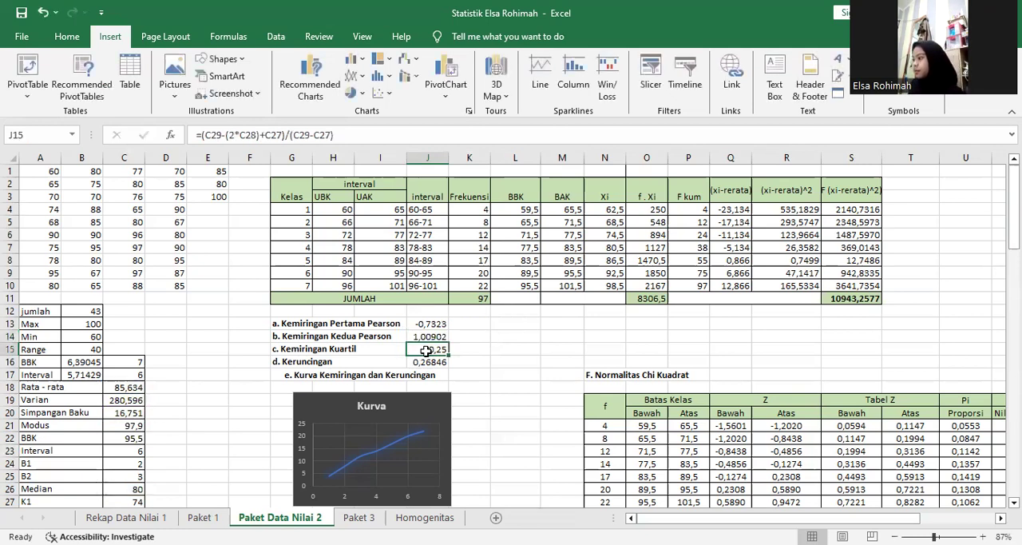
Check the Kemiringan Kuartil formula in J15, tracing each reference to the K1, K2 and K3 quartile cells.
{"action": "double_click", "coordinate": [427, 349]}
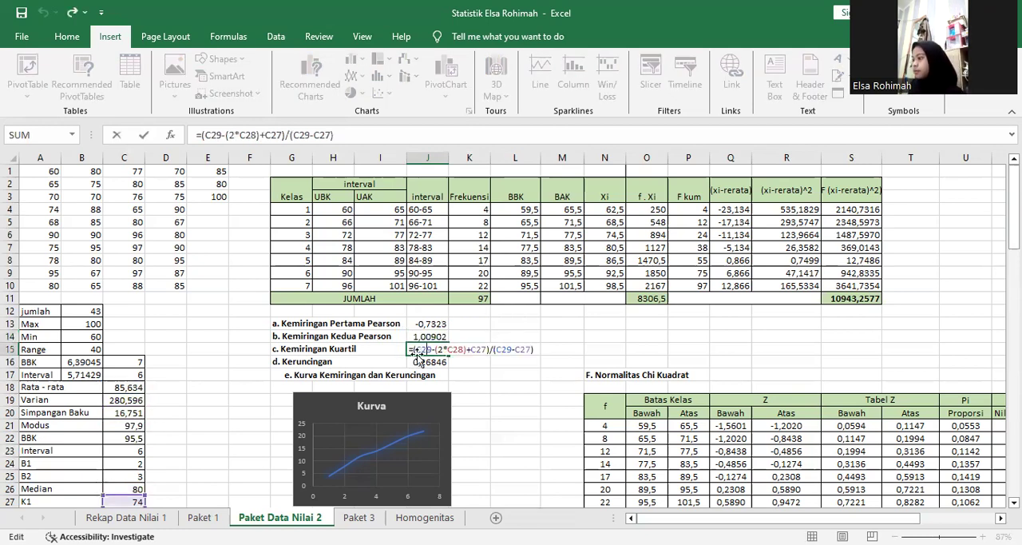
{"action": "double_click", "coordinate": [423, 350]}
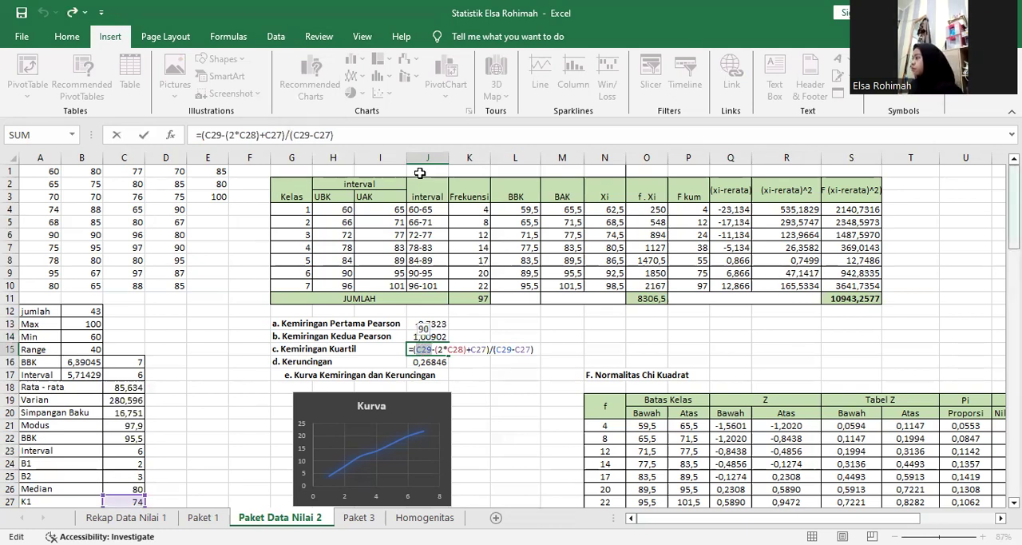
{"action": "scroll", "coordinate": [419, 172], "scroll_direction": "down", "scroll_amount": 5}
{"action": "scroll", "coordinate": [419, 173], "scroll_direction": "up", "scroll_amount": 2}
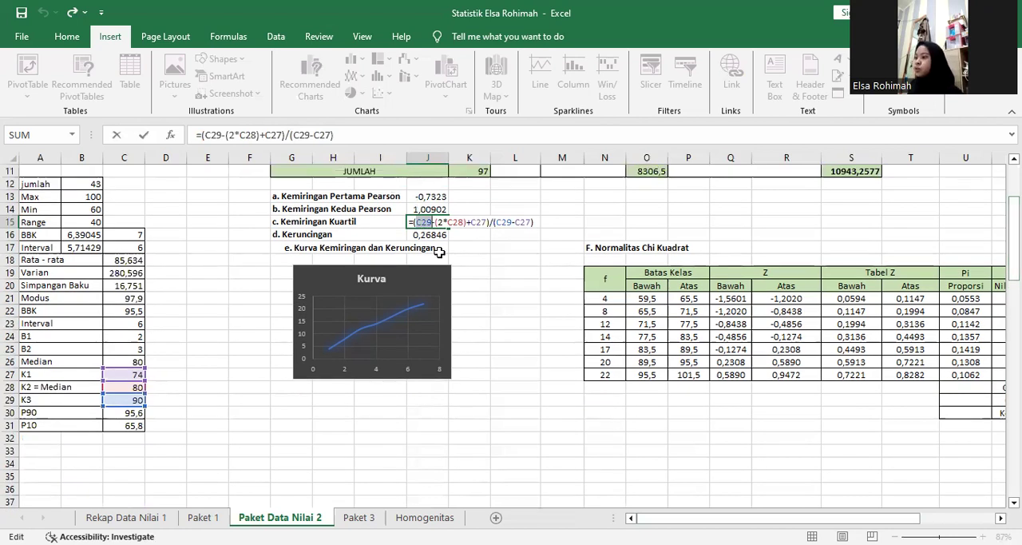
{"action": "left_click", "coordinate": [438, 222]}
{"action": "left_click_drag", "start_coordinate": [438, 222], "coordinate": [459, 223]}
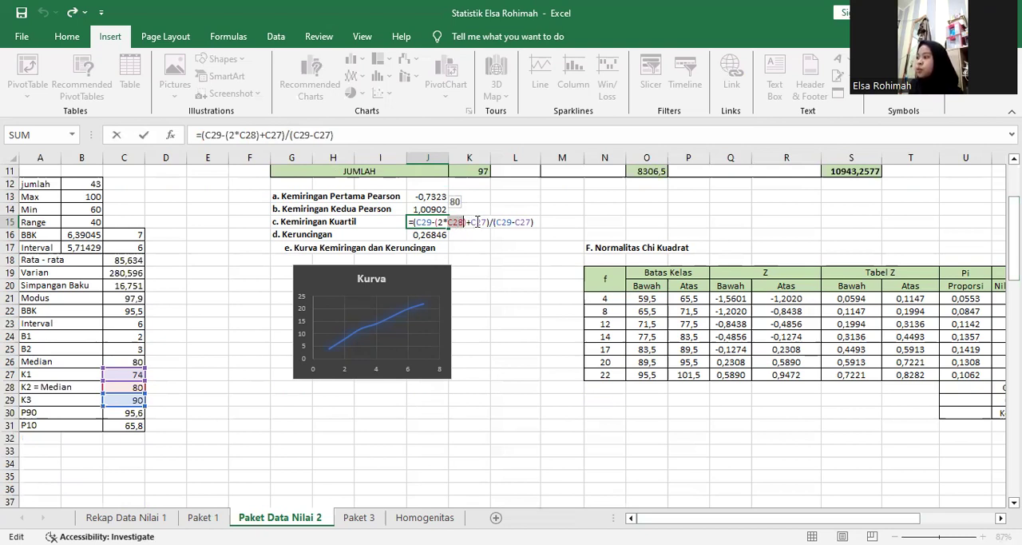
{"action": "double_click", "coordinate": [476, 223]}
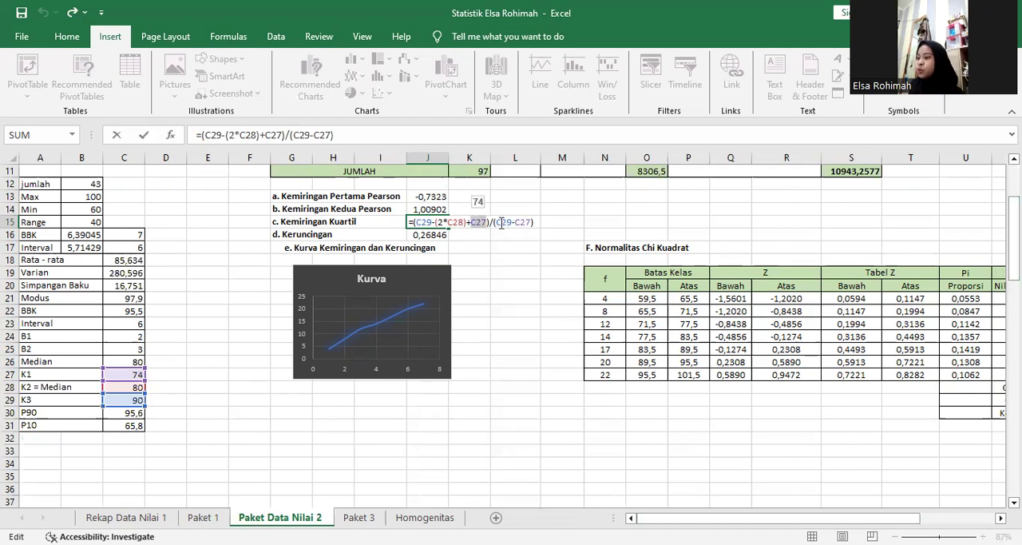
{"action": "double_click", "coordinate": [502, 222]}
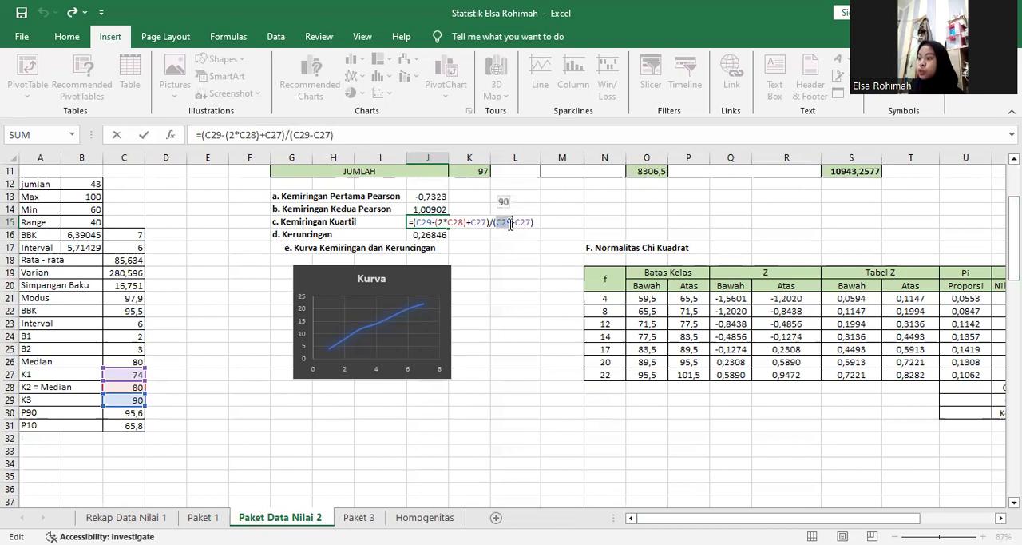
{"action": "double_click", "coordinate": [517, 222]}
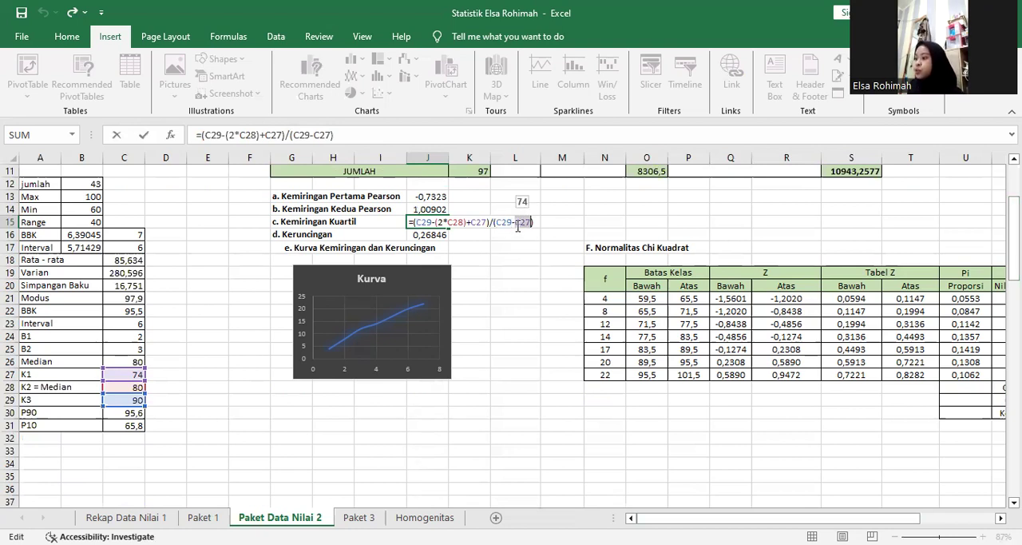
{"action": "left_click", "coordinate": [441, 256]}
Select the Kurva chart below the skewness and kurtosis results to examine it.
{"action": "left_click", "coordinate": [386, 302]}
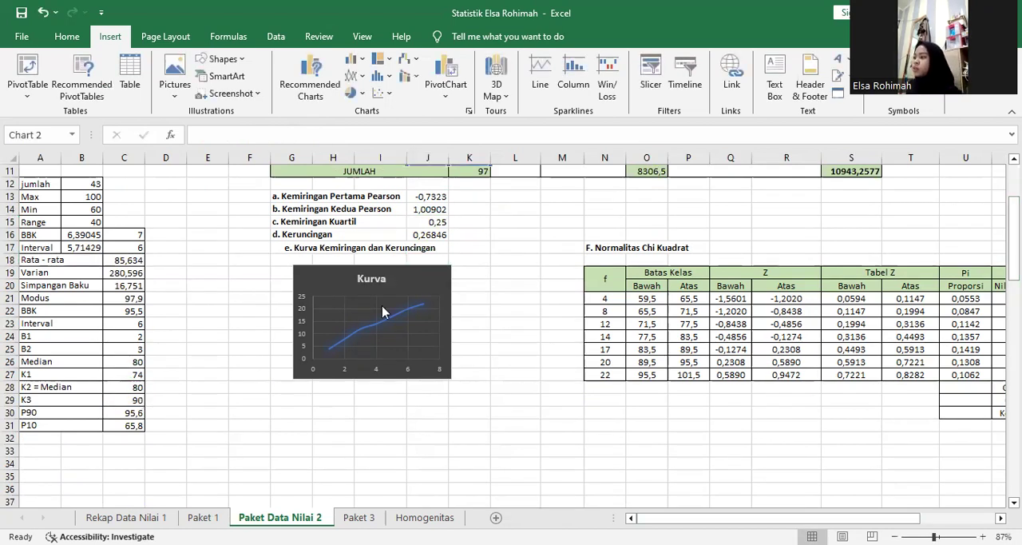
{"action": "left_click_drag", "start_coordinate": [1013, 239], "coordinate": [1013, 212]}
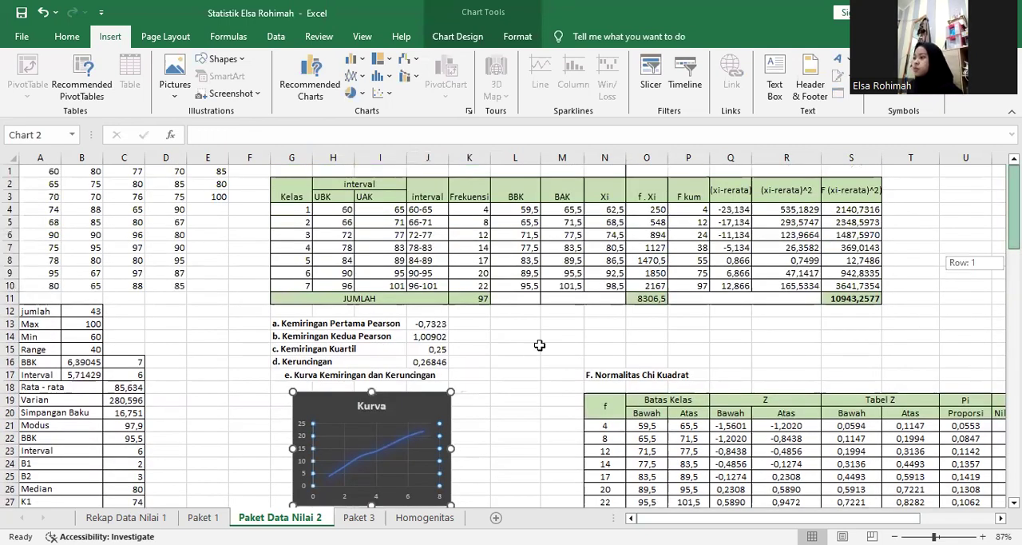
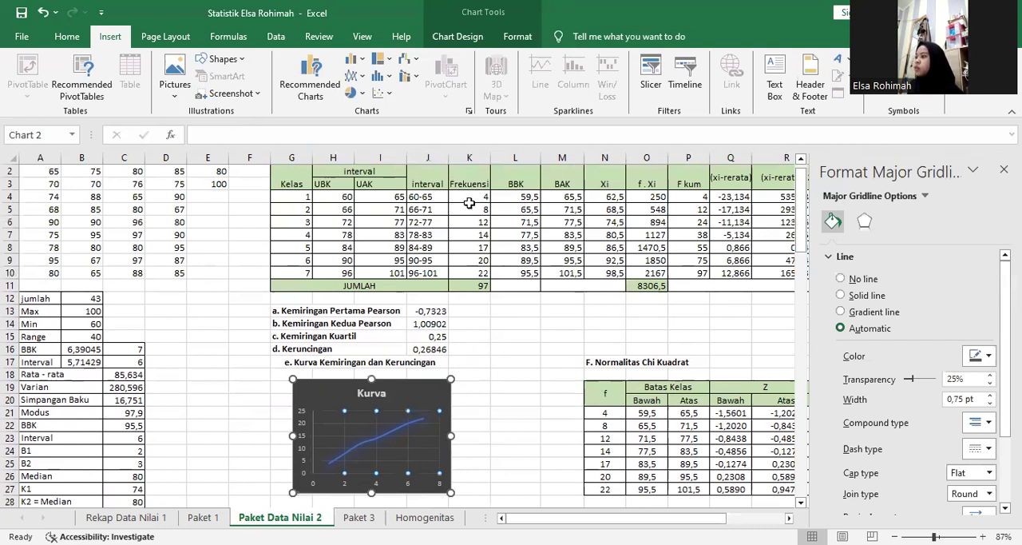
Show the scatter chart types used for the Kurva chart without inserting one, and close the Format Shape pane.
{"action": "left_click", "coordinate": [442, 187]}
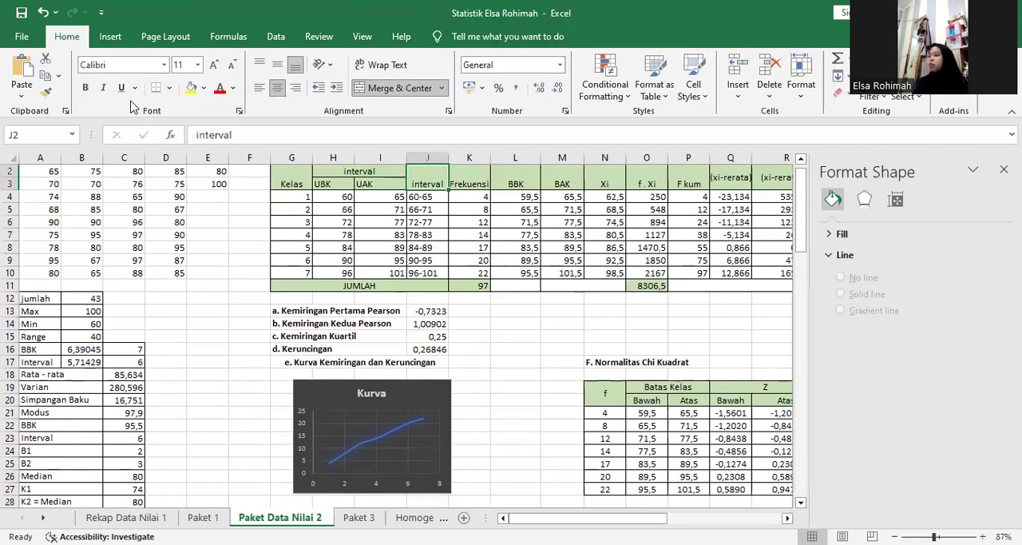
{"action": "left_click", "coordinate": [104, 35]}
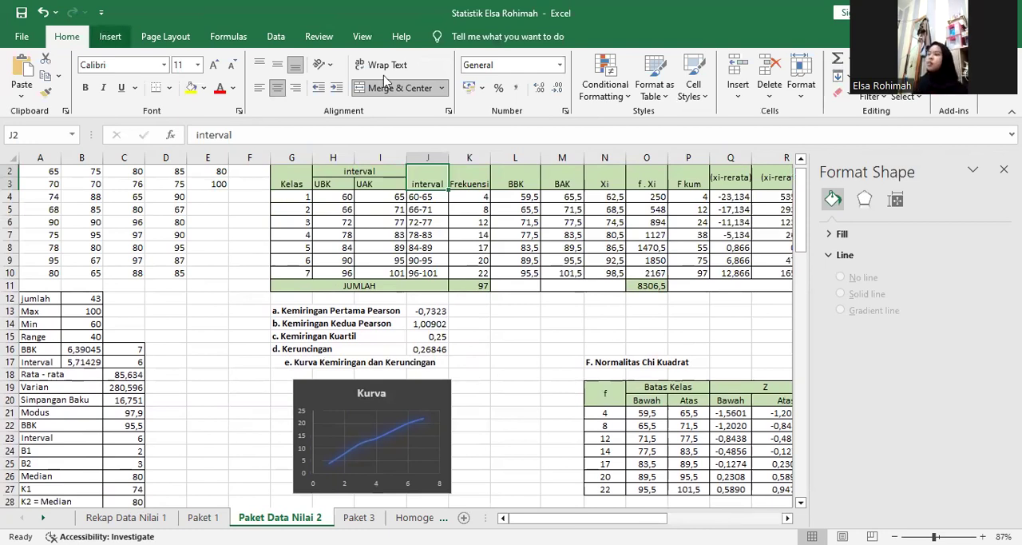
{"action": "left_click", "coordinate": [382, 94]}
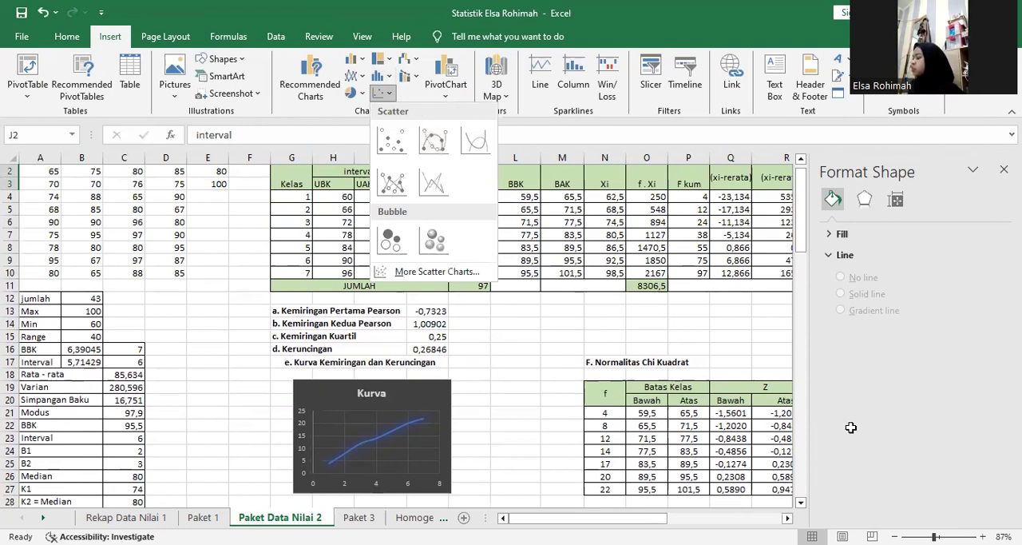
{"action": "left_click", "coordinate": [1004, 170]}
Check the f column of the Normalitas Chi Kuadrat table against the Frekuensi column of the frequency table.
{"action": "left_click_drag", "start_coordinate": [1014, 218], "coordinate": [1014, 258]}
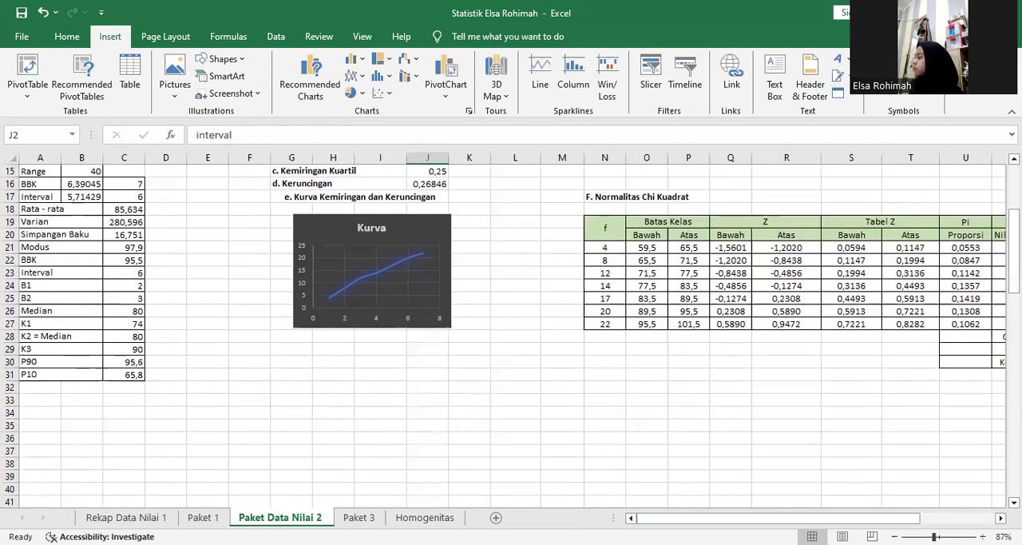
{"action": "scroll", "coordinate": [694, 375], "scroll_direction": "right", "scroll_amount": 4}
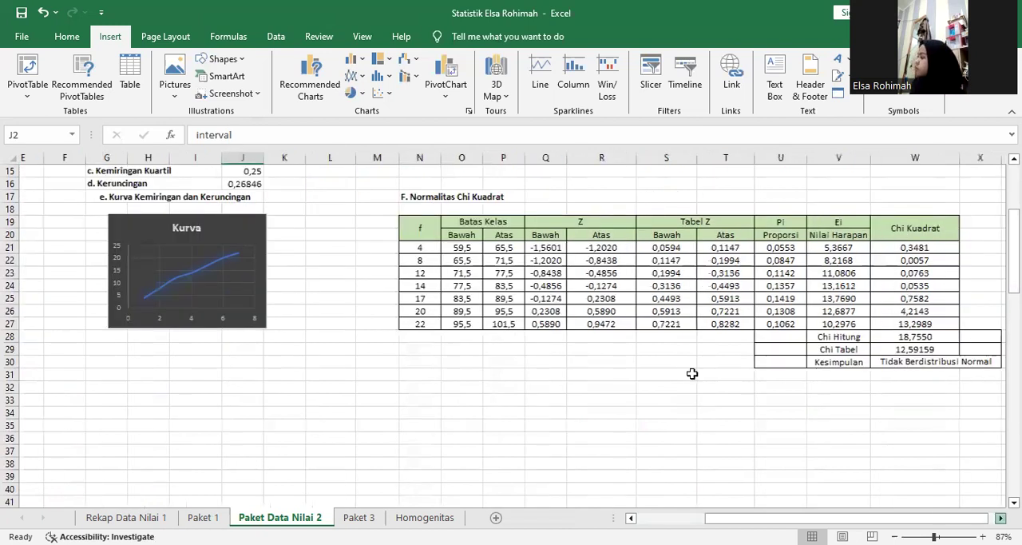
{"action": "scroll", "coordinate": [380, 247], "scroll_direction": "right", "scroll_amount": 2}
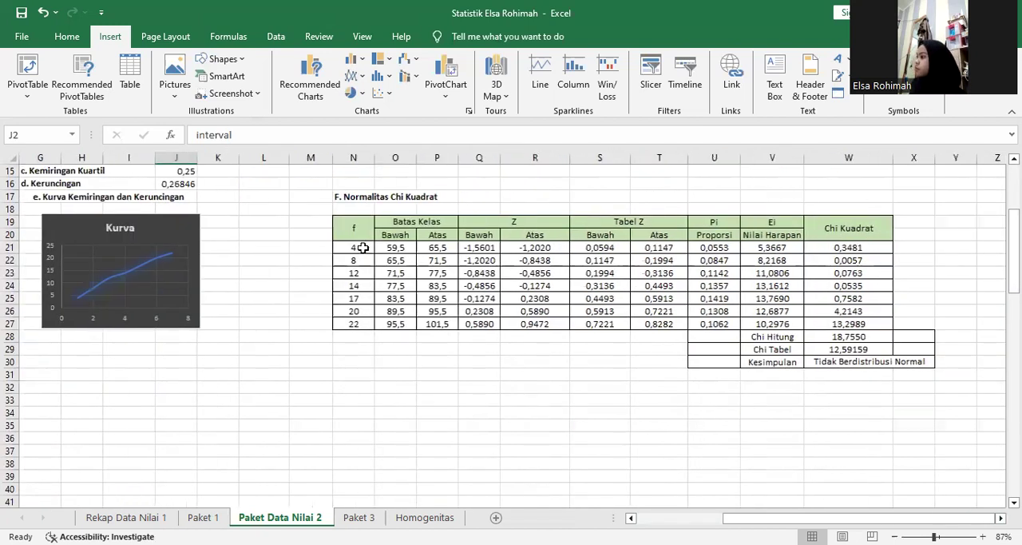
{"action": "left_click", "coordinate": [363, 247]}
{"action": "double_click", "coordinate": [362, 248]}
{"action": "left_click", "coordinate": [358, 272]}
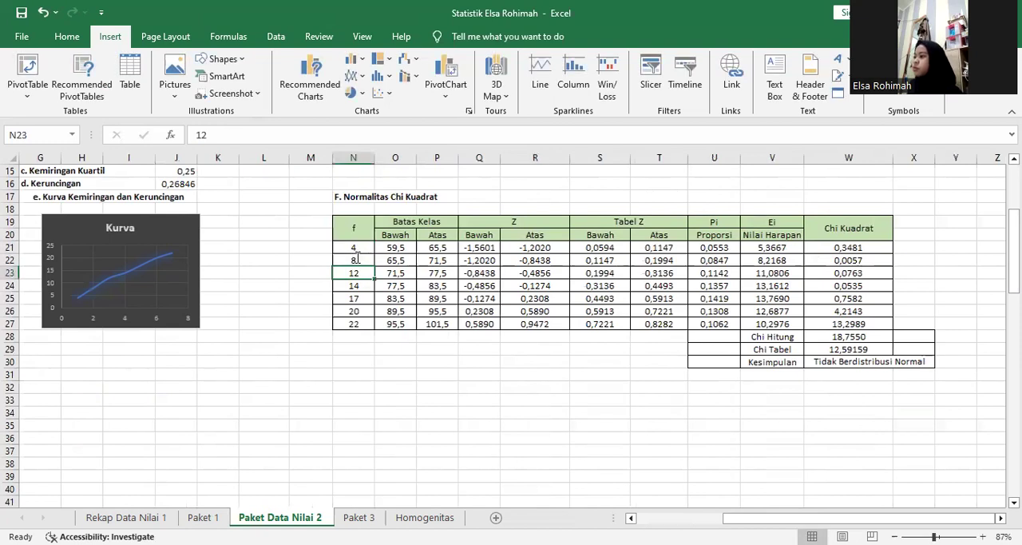
{"action": "double_click", "coordinate": [357, 259]}
{"action": "left_click", "coordinate": [357, 273]}
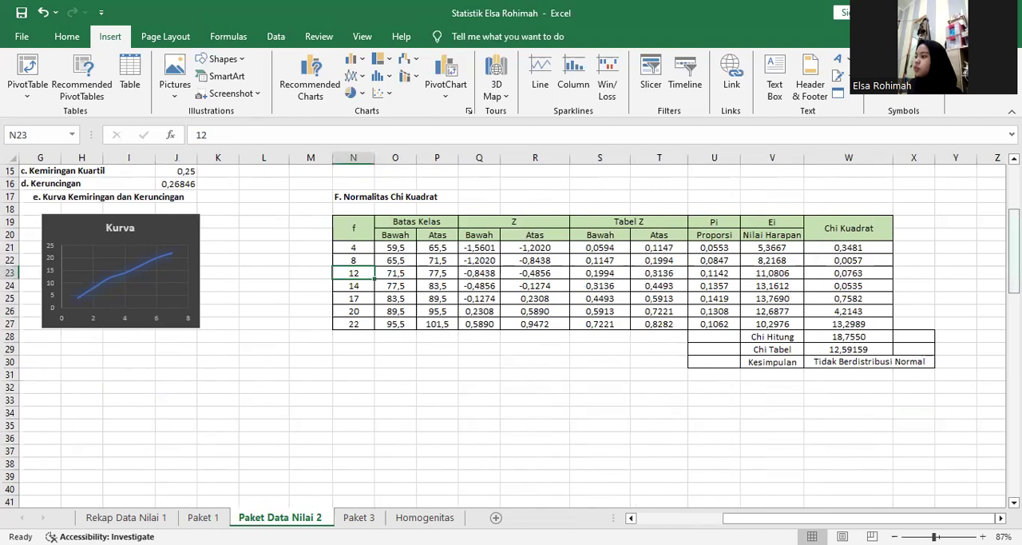
{"action": "scroll", "coordinate": [1013, 248], "scroll_direction": "up", "scroll_amount": 5}
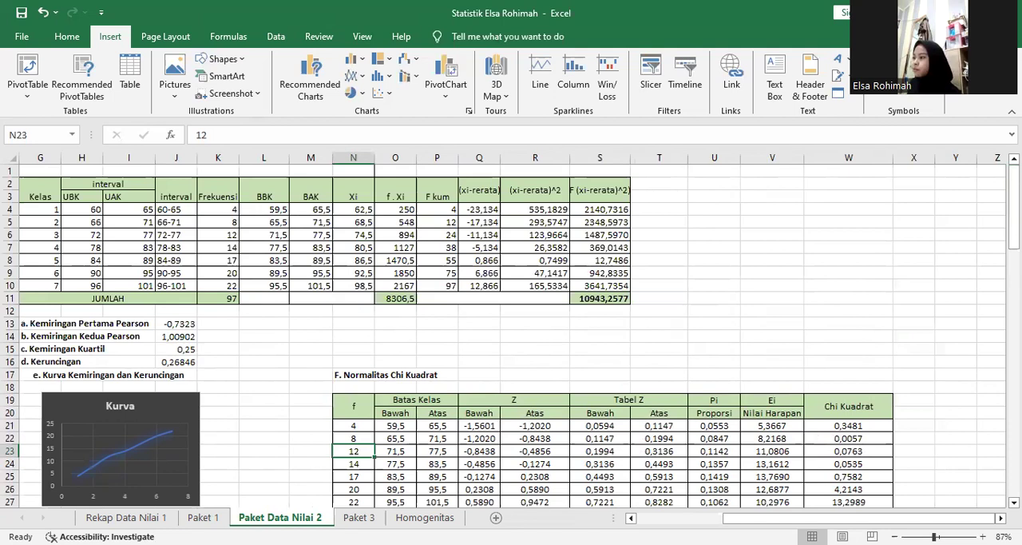
Compare the Batas Kelas Bawah value in O21 with the BBK formula in L4, and examine the BAK formula in M4.
{"action": "left_click_drag", "start_coordinate": [990, 210], "coordinate": [918, 222]}
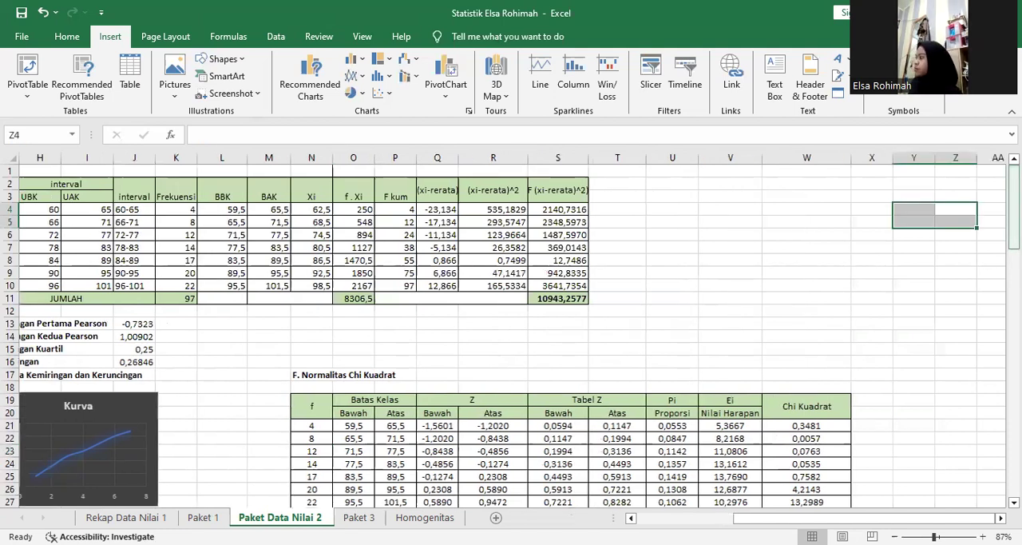
{"action": "scroll", "coordinate": [455, 313], "scroll_direction": "down", "scroll_amount": 1}
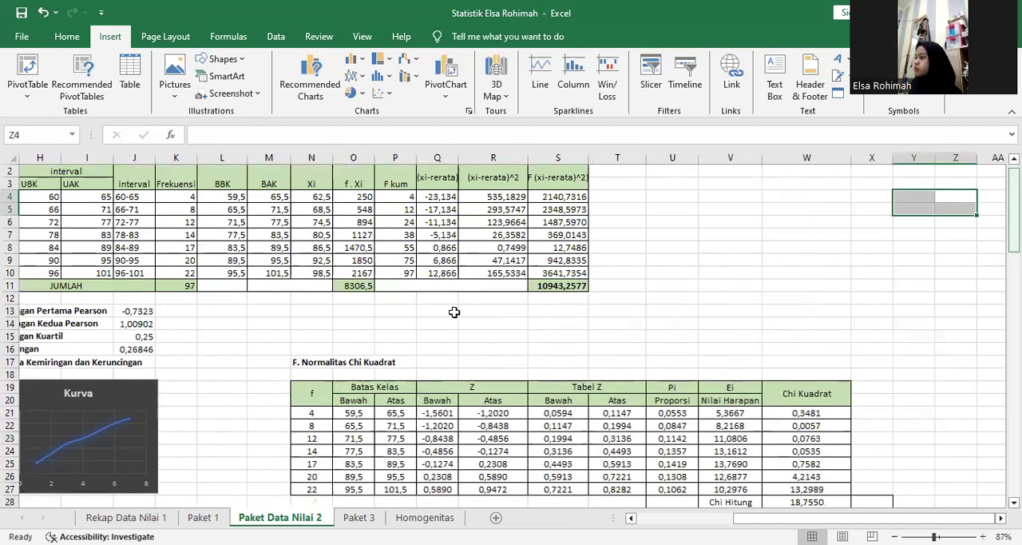
{"action": "left_click", "coordinate": [365, 412]}
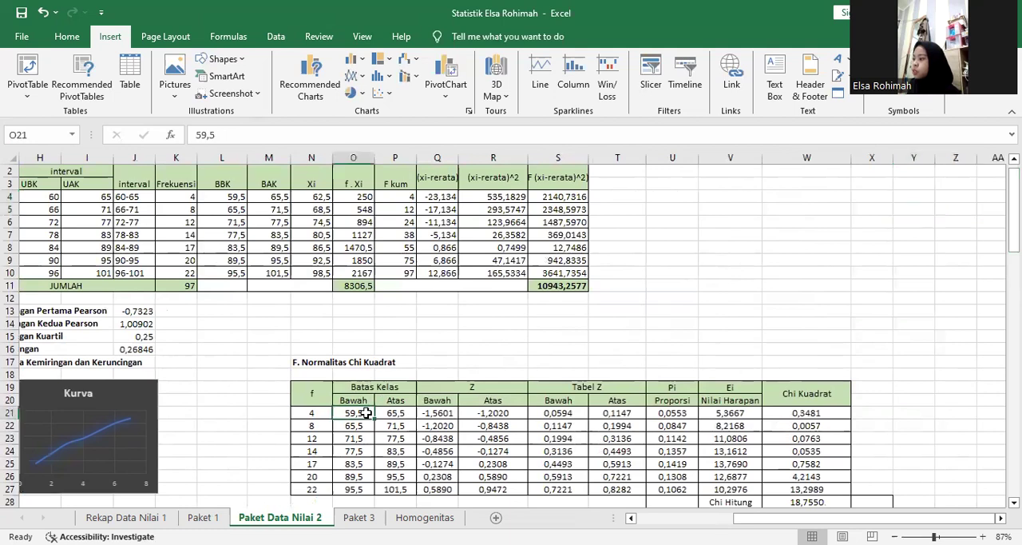
{"action": "left_click", "coordinate": [228, 197]}
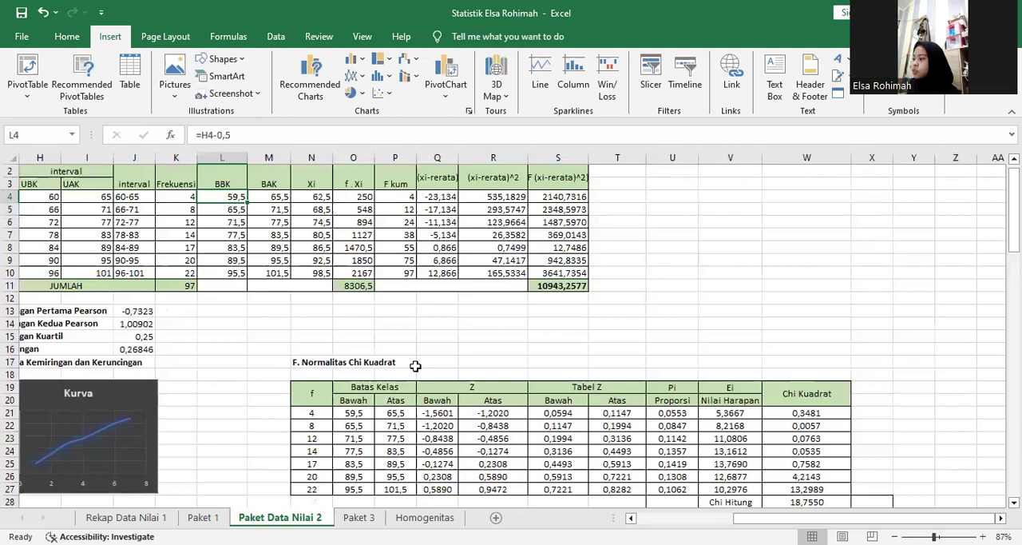
{"action": "left_click", "coordinate": [275, 209]}
{"action": "left_click", "coordinate": [281, 195]}
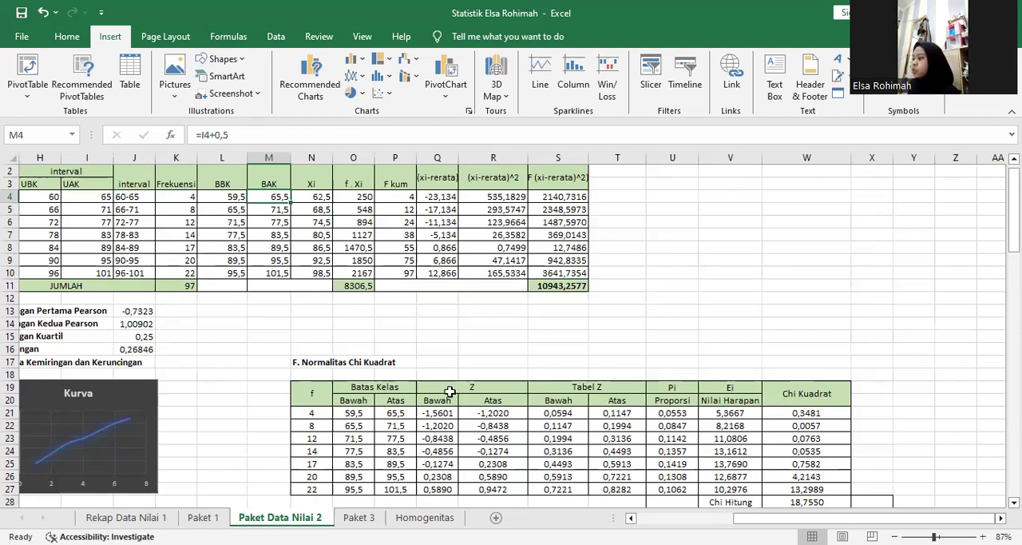
Check the Z Bawah formula in Q21, tracing its references to the lower class limit, Rata-rata and Simpangan Baku.
{"action": "left_click", "coordinate": [437, 412]}
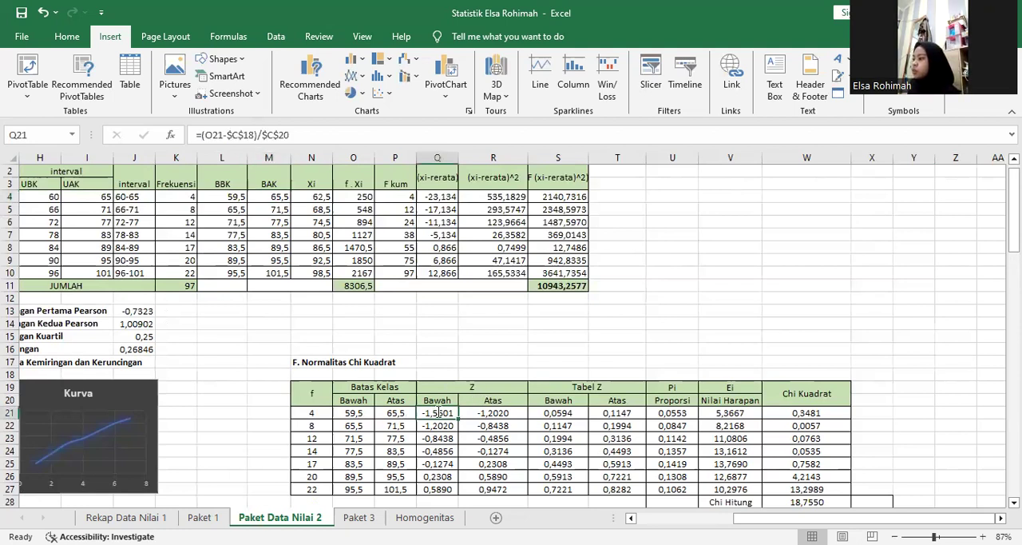
{"action": "double_click", "coordinate": [439, 412]}
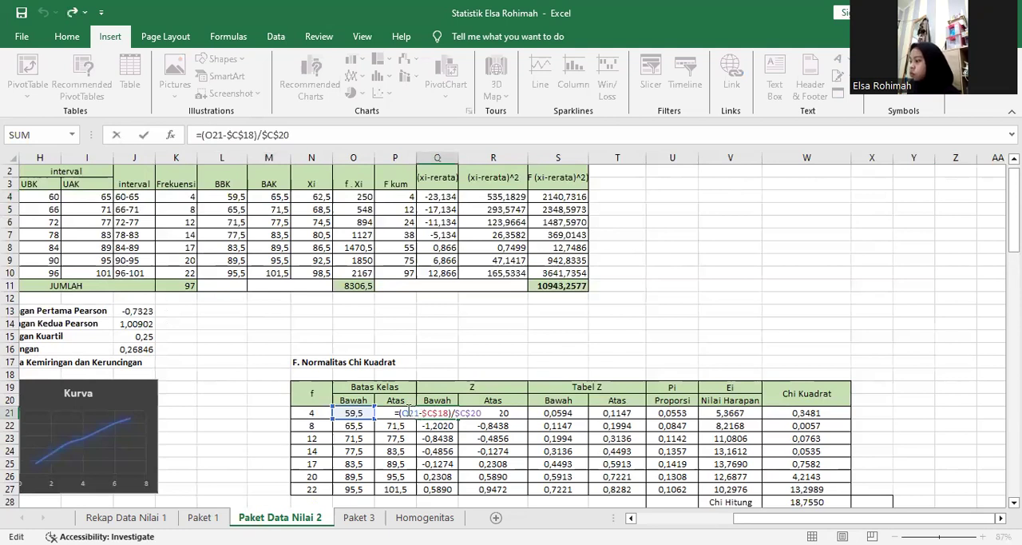
{"action": "double_click", "coordinate": [407, 413]}
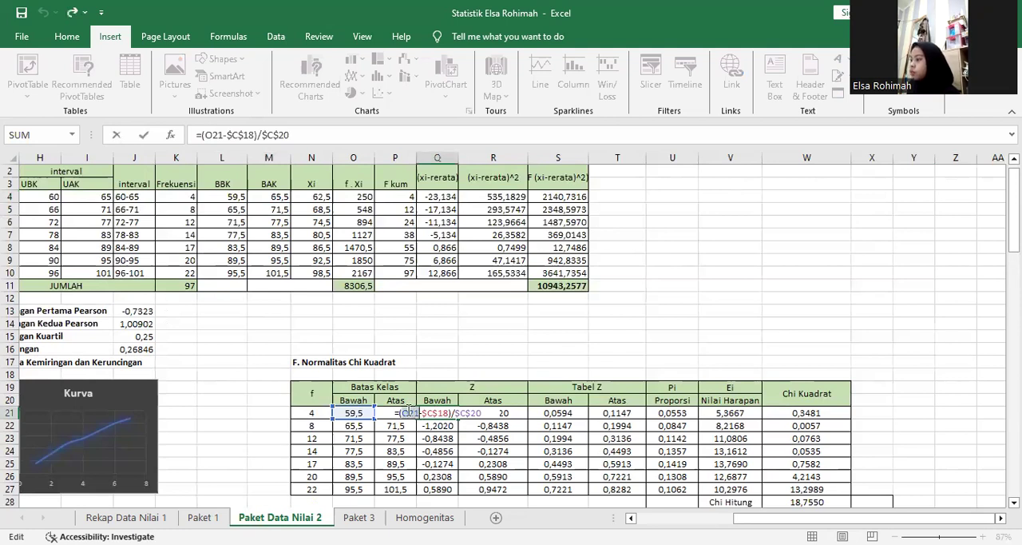
{"action": "left_click_drag", "start_coordinate": [401, 413], "coordinate": [438, 412]}
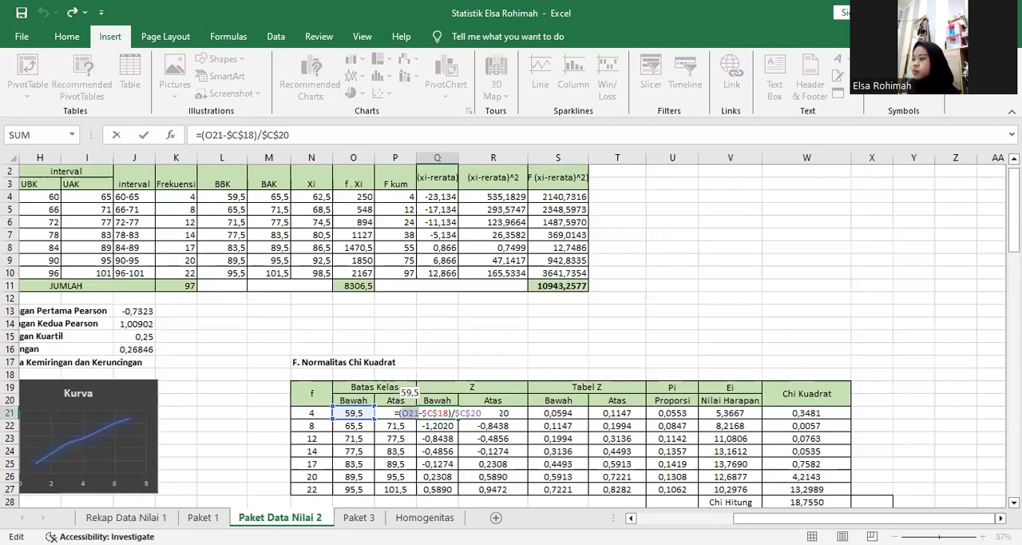
{"action": "double_click", "coordinate": [437, 413]}
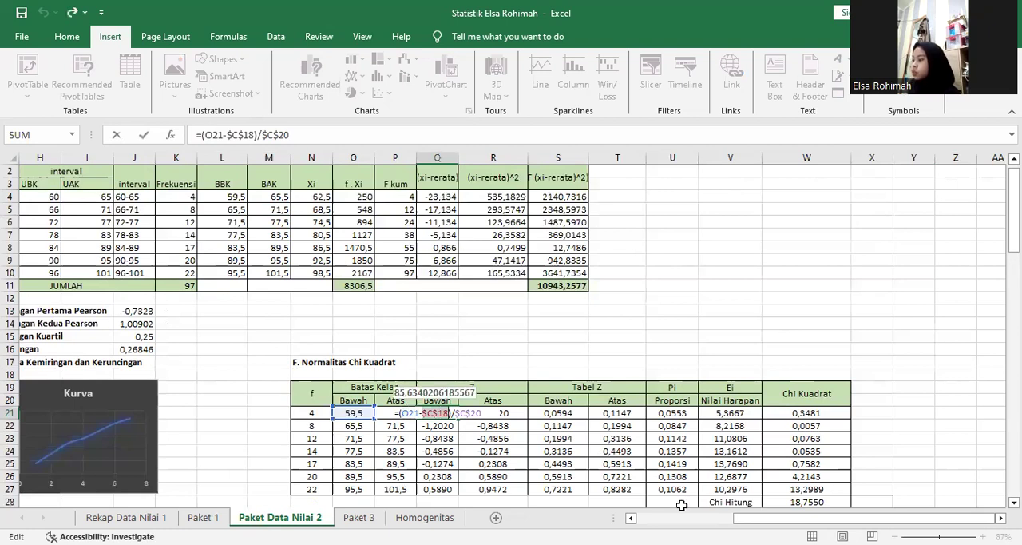
{"action": "left_click", "coordinate": [631, 518]}
{"action": "left_click", "coordinate": [631, 518]}
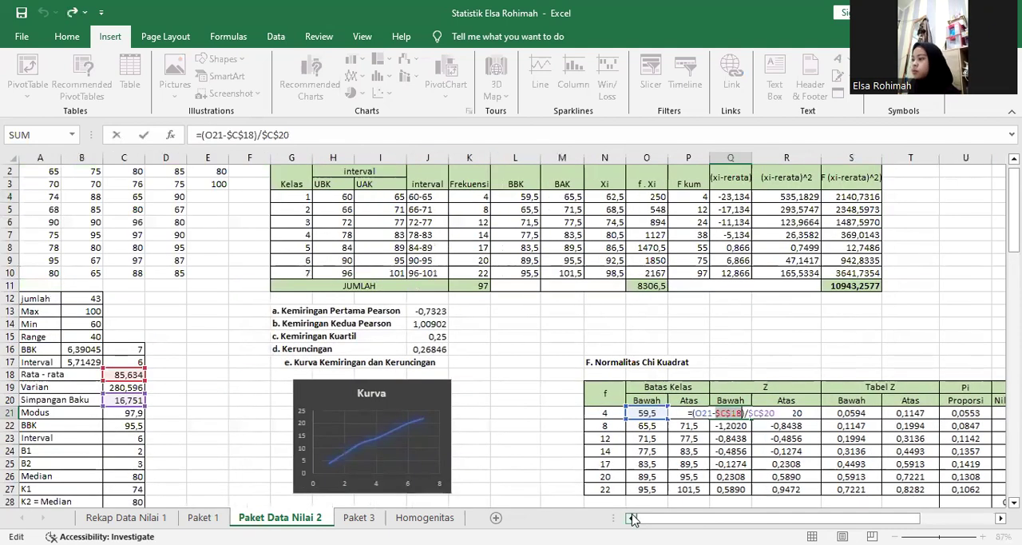
{"action": "double_click", "coordinate": [761, 413]}
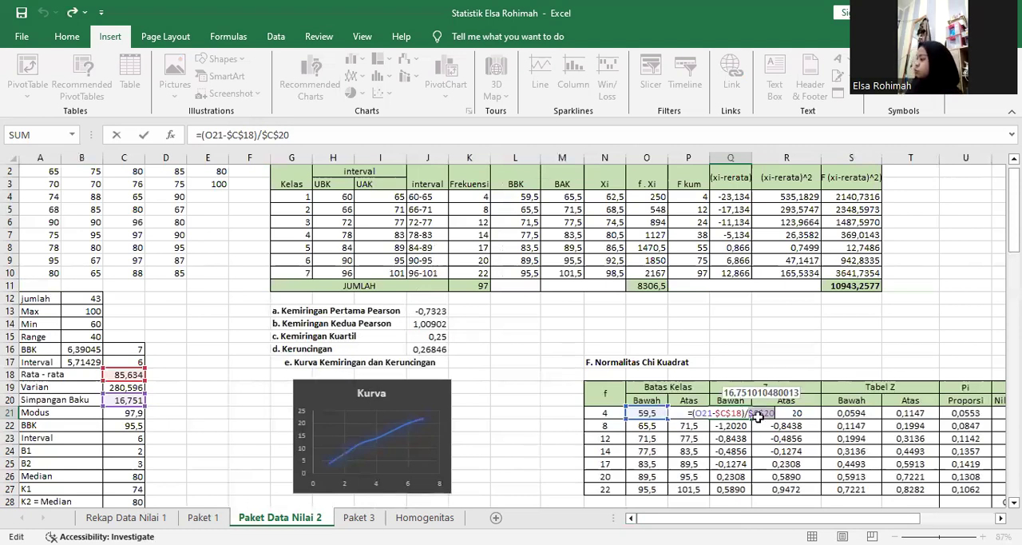
{"action": "key", "text": "ctrl+Return"}
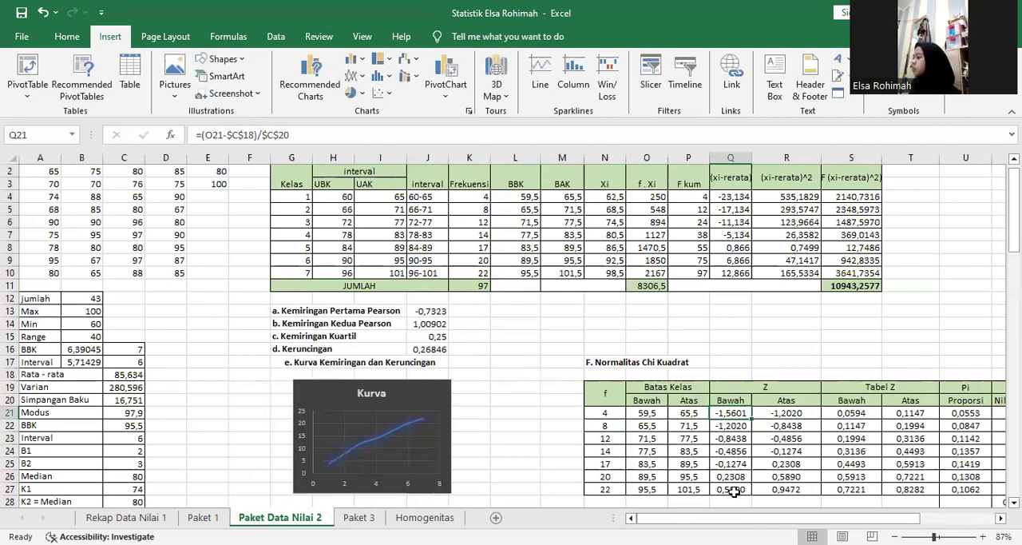
Check the Z Atas formula in R21 and its references to the upper class limit, mean and standard deviation.
{"action": "left_click", "coordinate": [799, 413]}
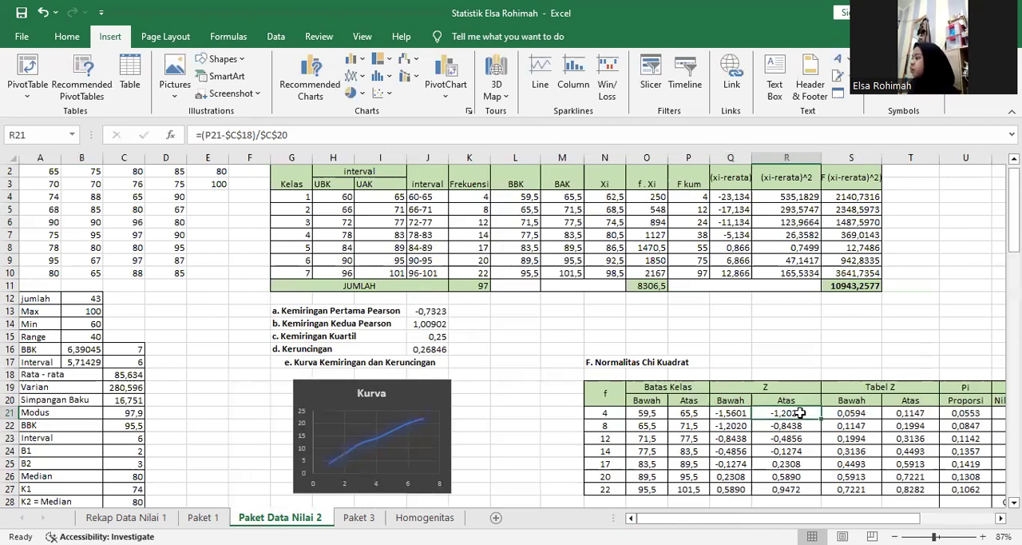
{"action": "double_click", "coordinate": [772, 411]}
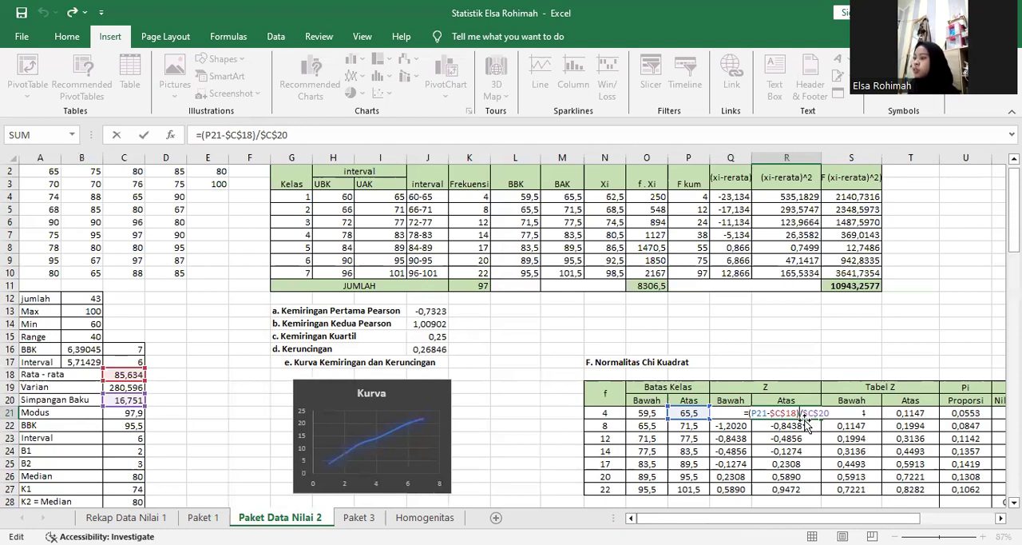
{"action": "key", "text": "Return"}
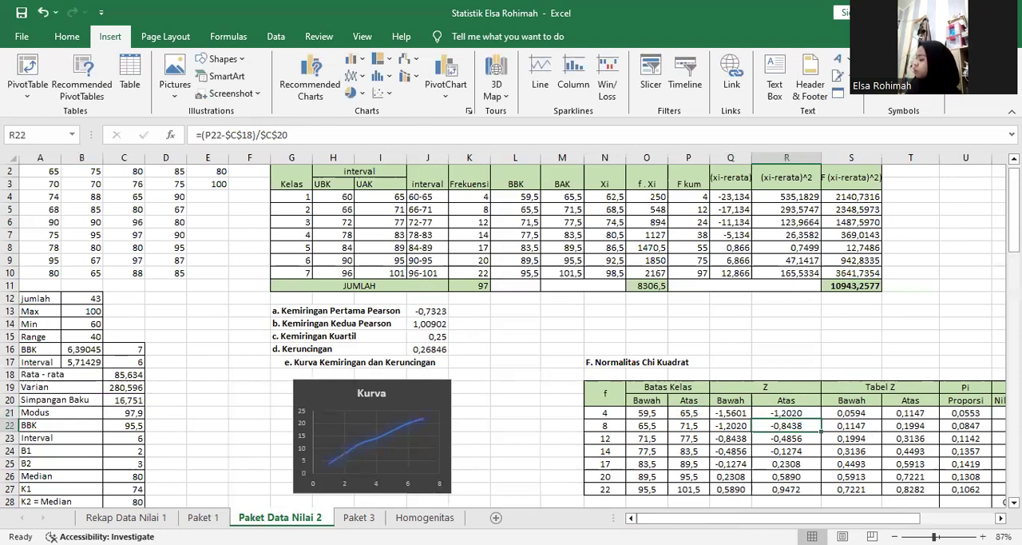
Check the NORMSDIST formulas for Tabel Z Bawah in S21 and Tabel Z Atas in T21, including their Z value references.
{"action": "scroll", "coordinate": [814, 380], "scroll_direction": "down", "scroll_amount": 2}
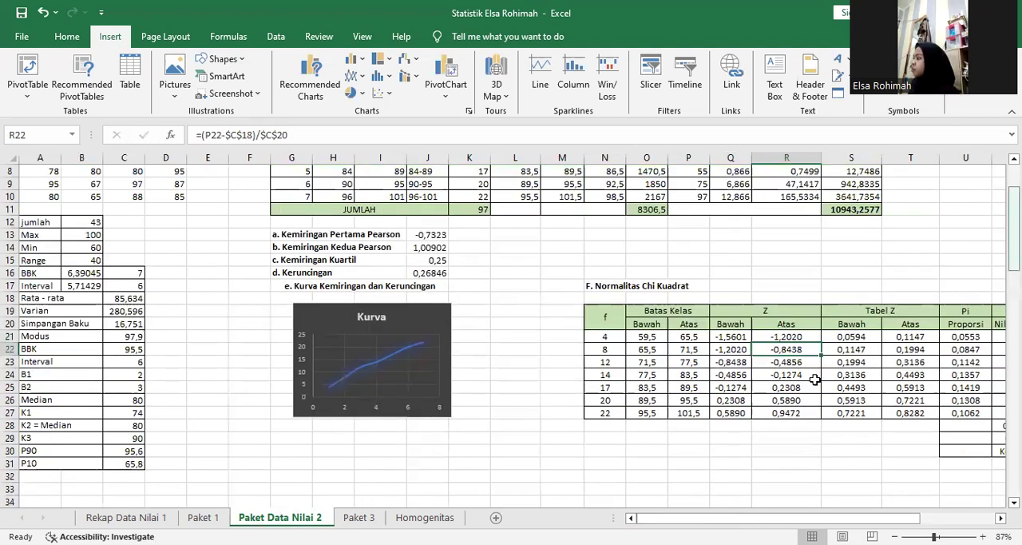
{"action": "left_click_drag", "start_coordinate": [717, 518], "coordinate": [777, 518]}
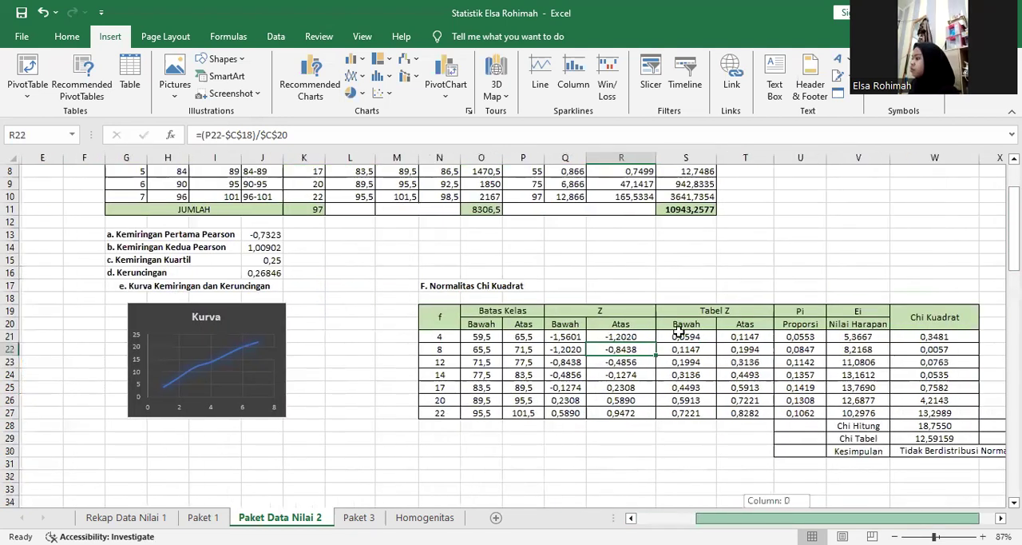
{"action": "left_click_drag", "start_coordinate": [678, 331], "coordinate": [713, 334]}
{"action": "left_click", "coordinate": [709, 336]}
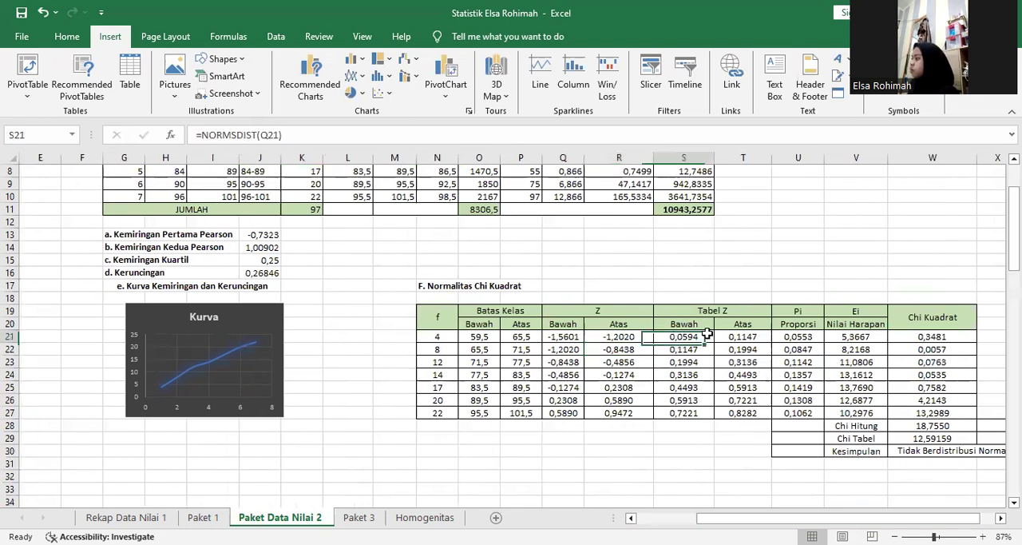
{"action": "double_click", "coordinate": [706, 336]}
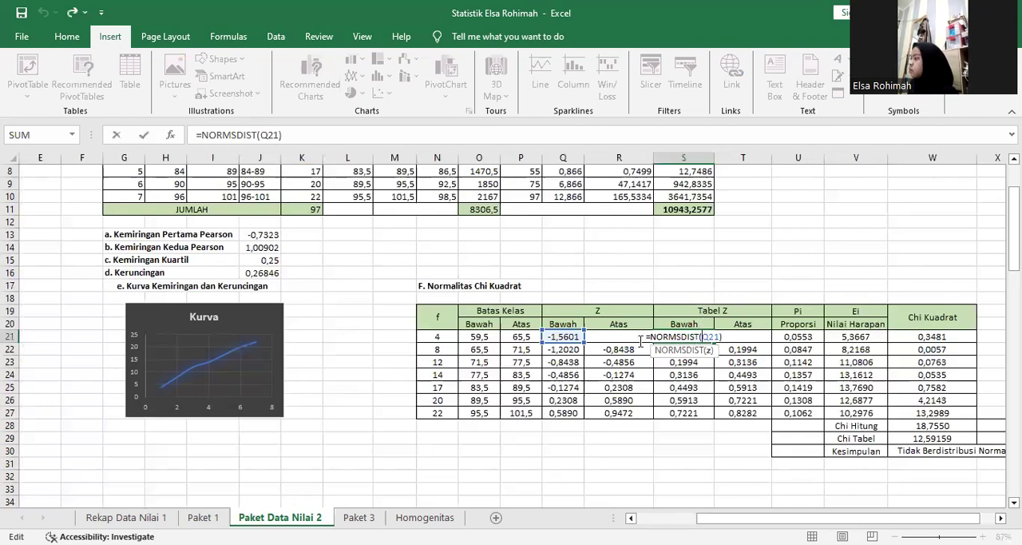
{"action": "double_click", "coordinate": [713, 336]}
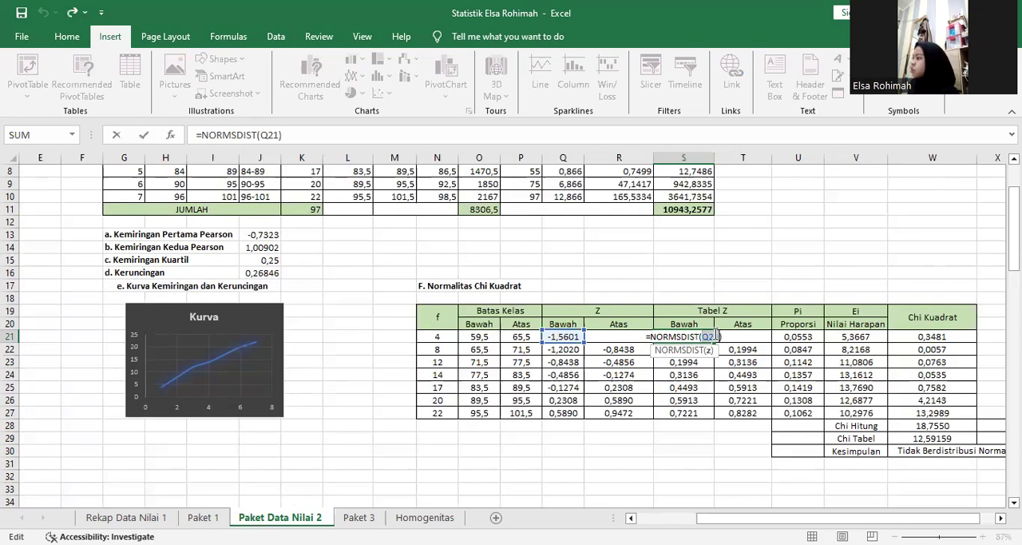
{"action": "key", "text": "Return"}
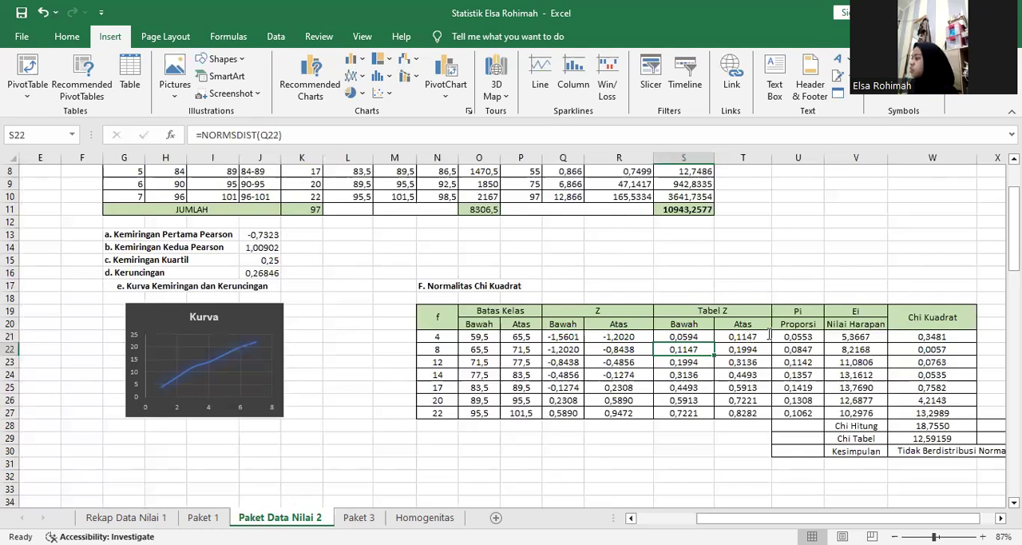
{"action": "double_click", "coordinate": [769, 336]}
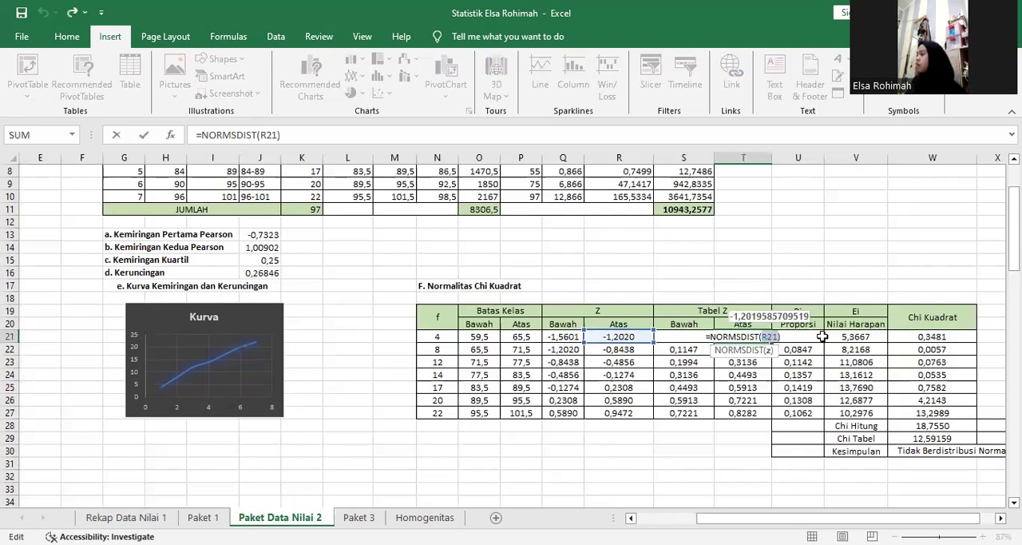
{"action": "key", "text": "Return"}
Check the Pi Proporsi formula in U21, tracing its references to the lower and upper Tabel Z values.
{"action": "double_click", "coordinate": [815, 337]}
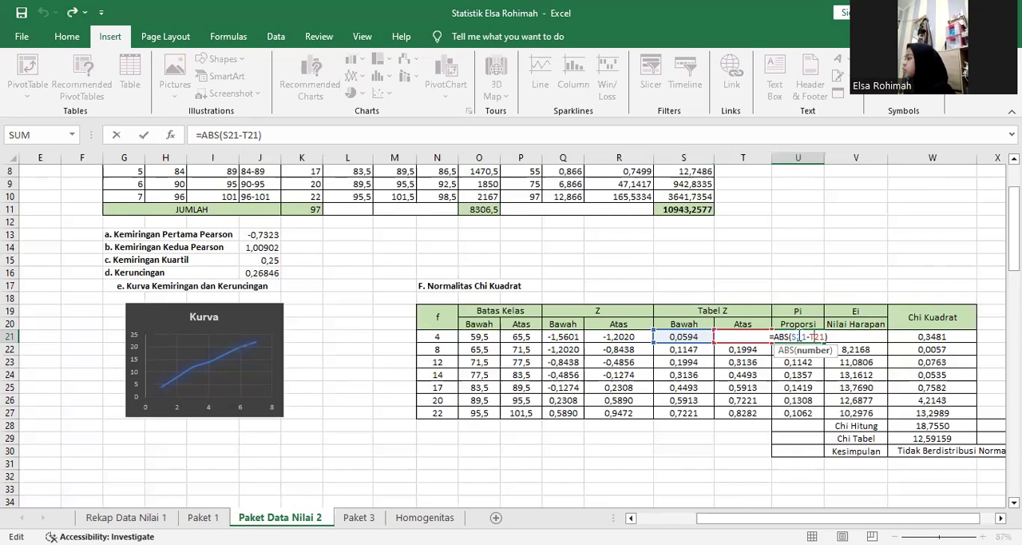
{"action": "double_click", "coordinate": [799, 336]}
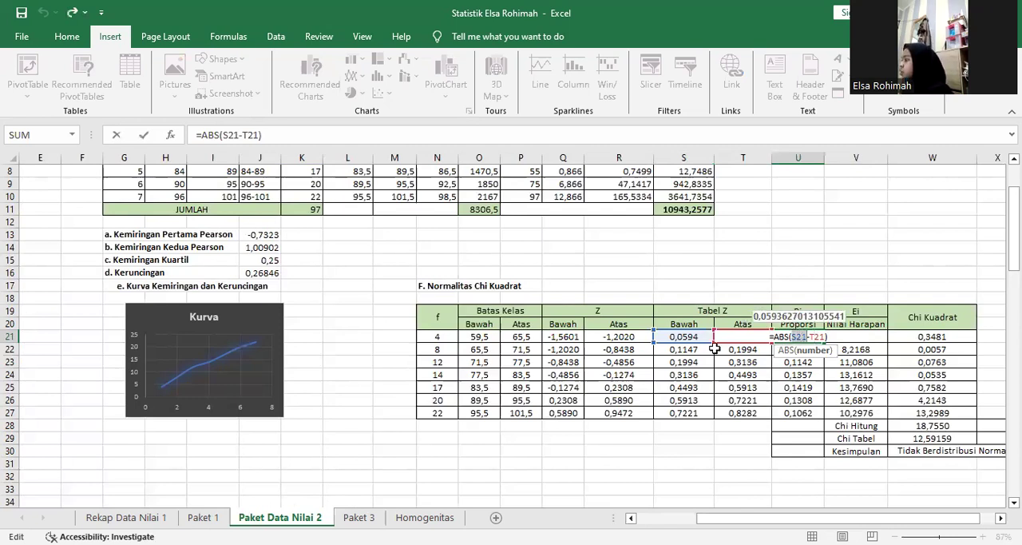
{"action": "double_click", "coordinate": [818, 337]}
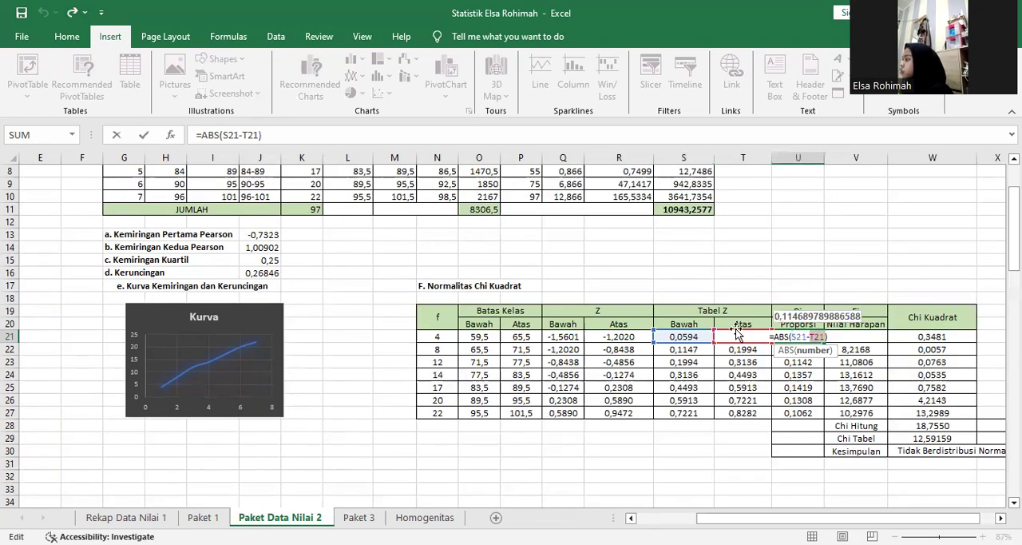
{"action": "key", "text": "Return"}
Check the Ei Nilai Harapan formula in V21, examining its proportion reference and its multiplier.
{"action": "double_click", "coordinate": [841, 336]}
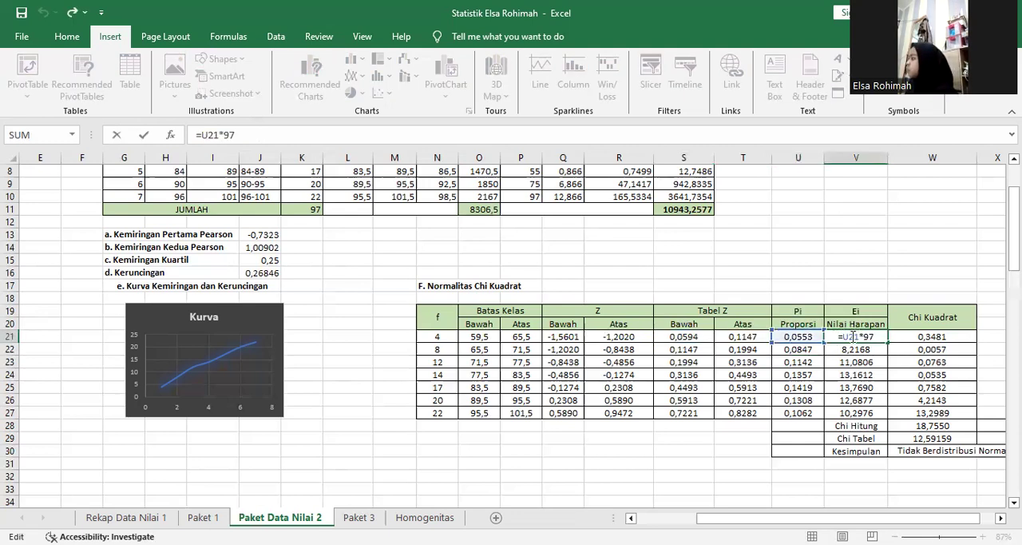
{"action": "double_click", "coordinate": [851, 336]}
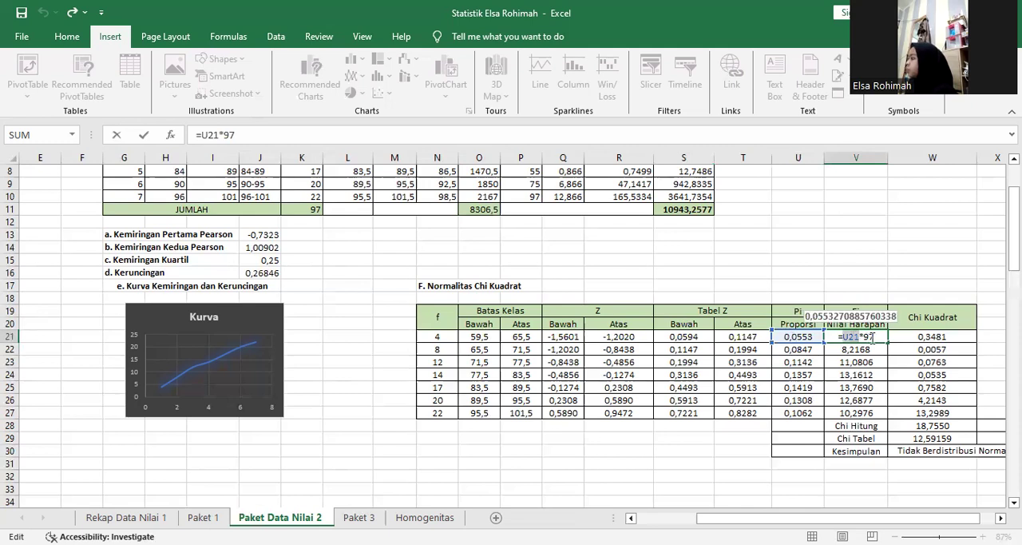
{"action": "left_click", "coordinate": [868, 337]}
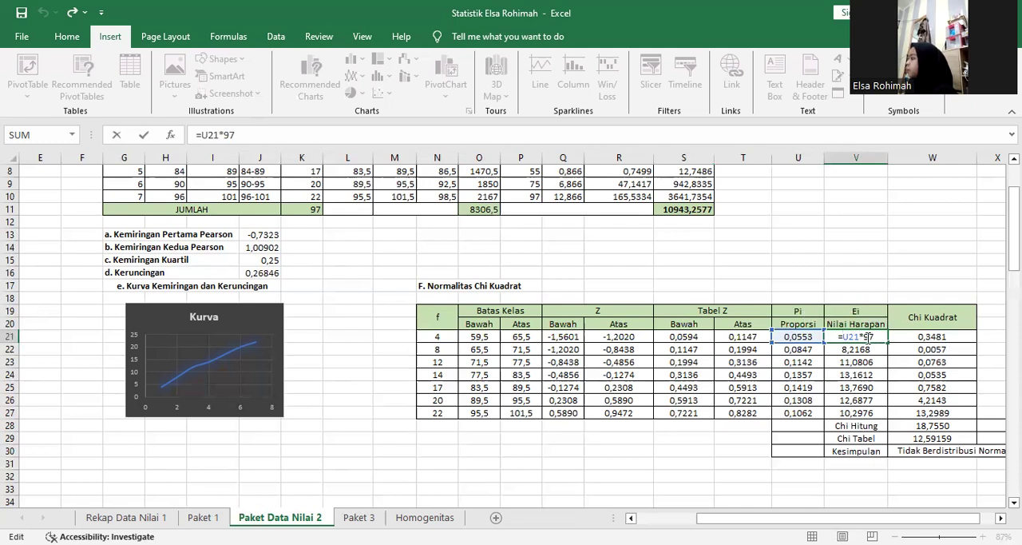
{"action": "double_click", "coordinate": [869, 337]}
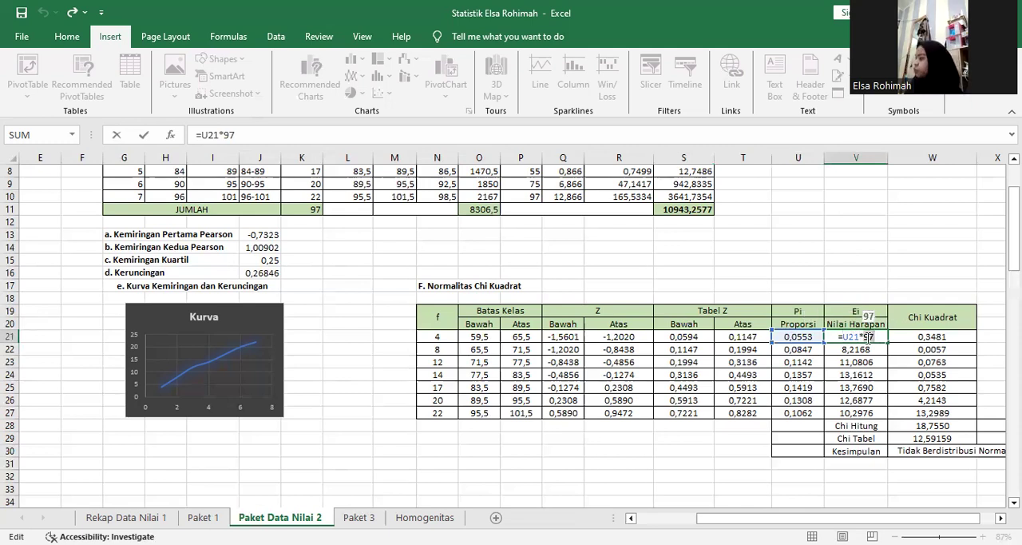
{"action": "key", "text": "Return"}
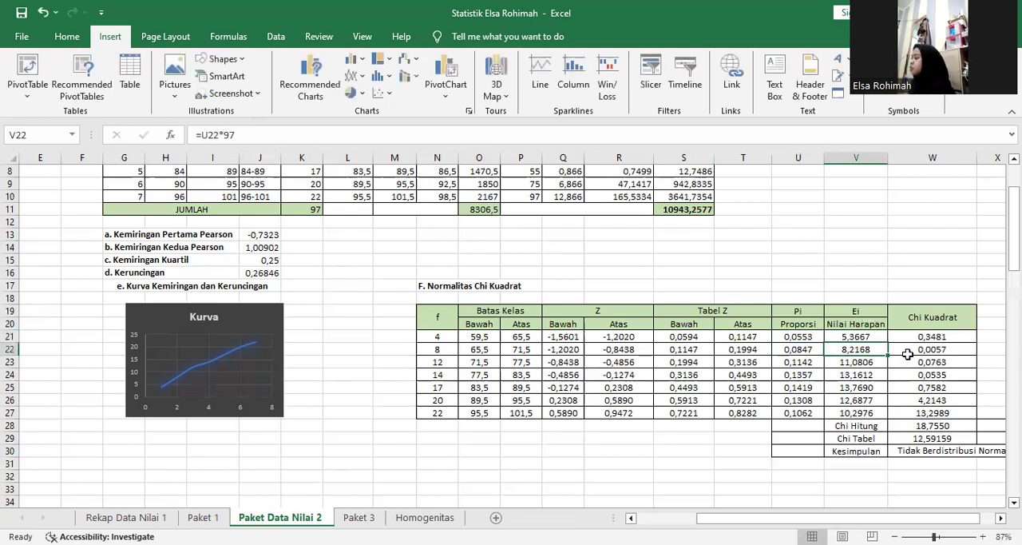
Check the Chi Kuadrat formula in W21, tracing its references to the frequency and the expected value.
{"action": "double_click", "coordinate": [931, 335]}
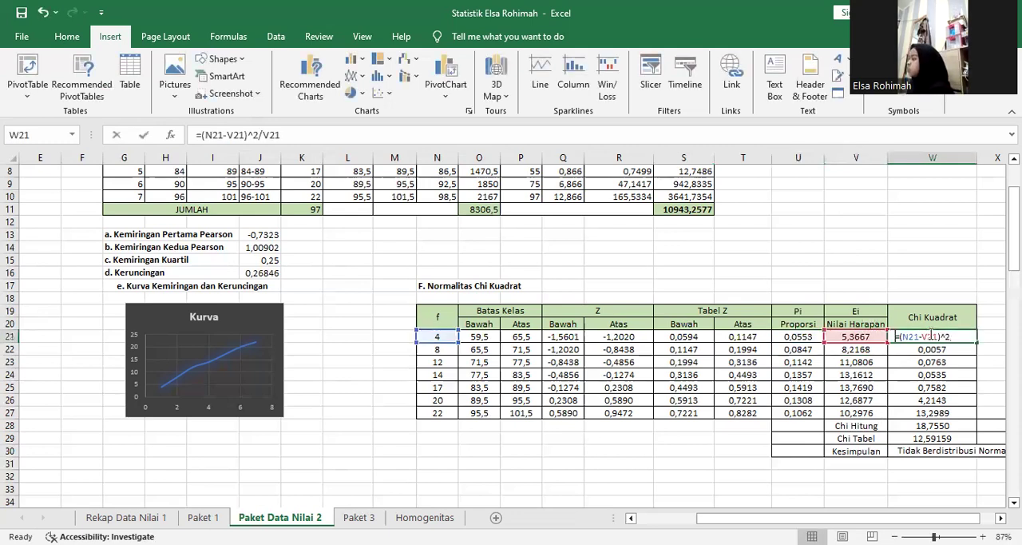
{"action": "double_click", "coordinate": [912, 337]}
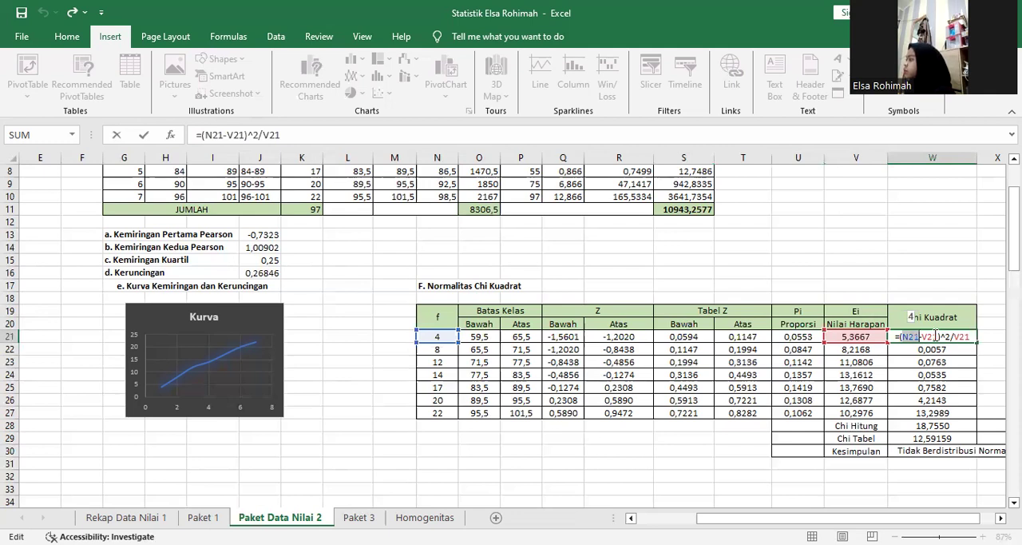
{"action": "double_click", "coordinate": [935, 337]}
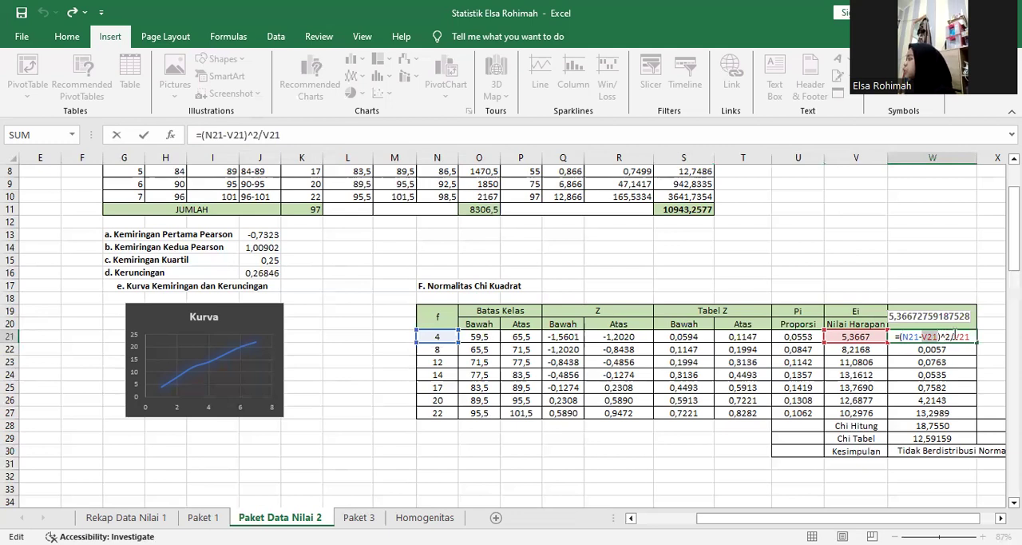
{"action": "double_click", "coordinate": [964, 335]}
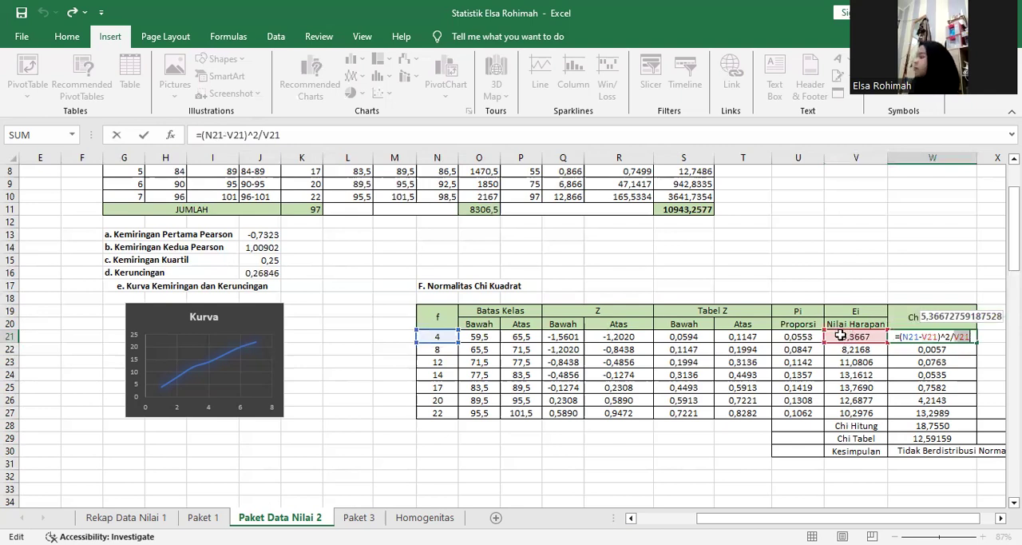
{"action": "key", "text": "Return"}
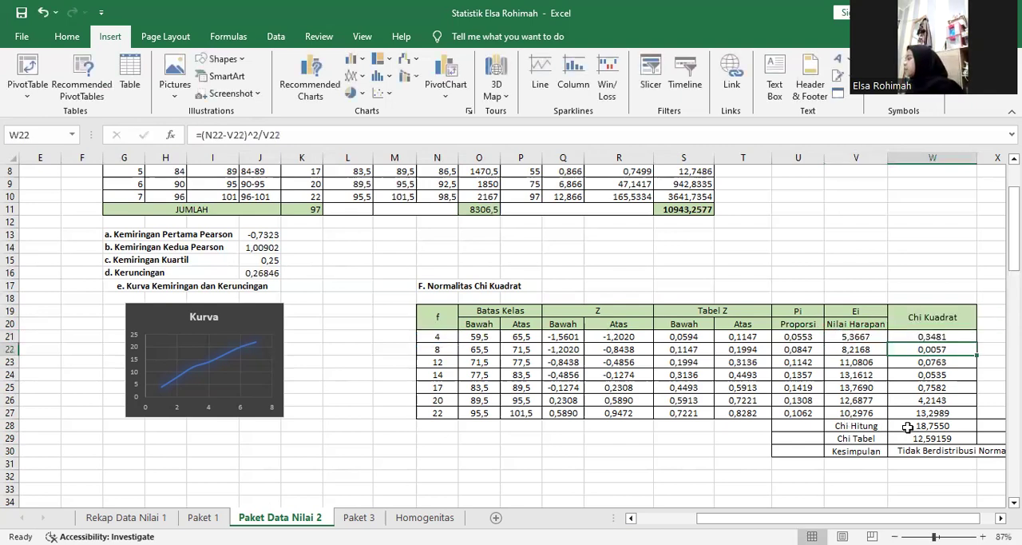
Check the Chi Hitung sum formula in W28 and the Chi Tabel CHIINV formula in W29.
{"action": "double_click", "coordinate": [908, 427]}
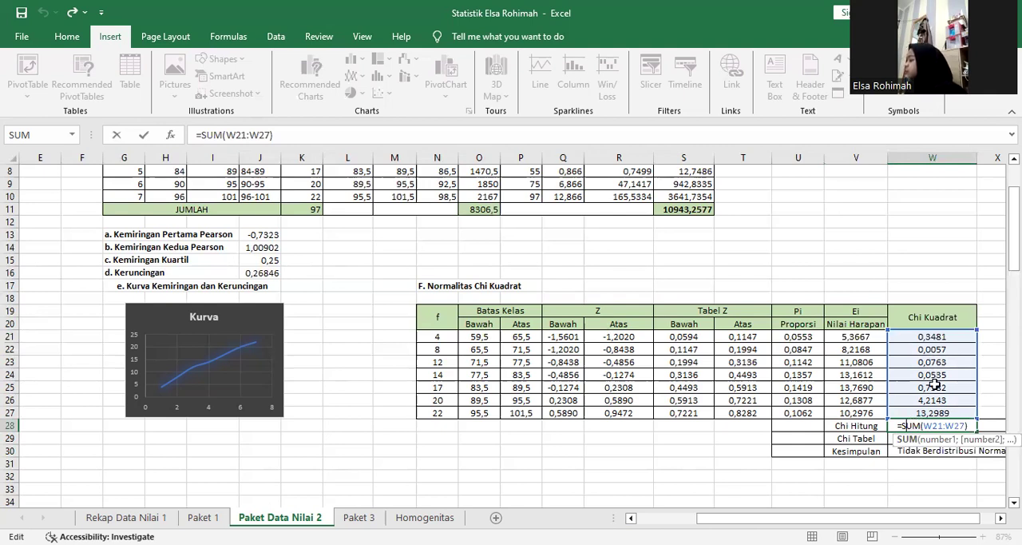
{"action": "key", "text": "Return"}
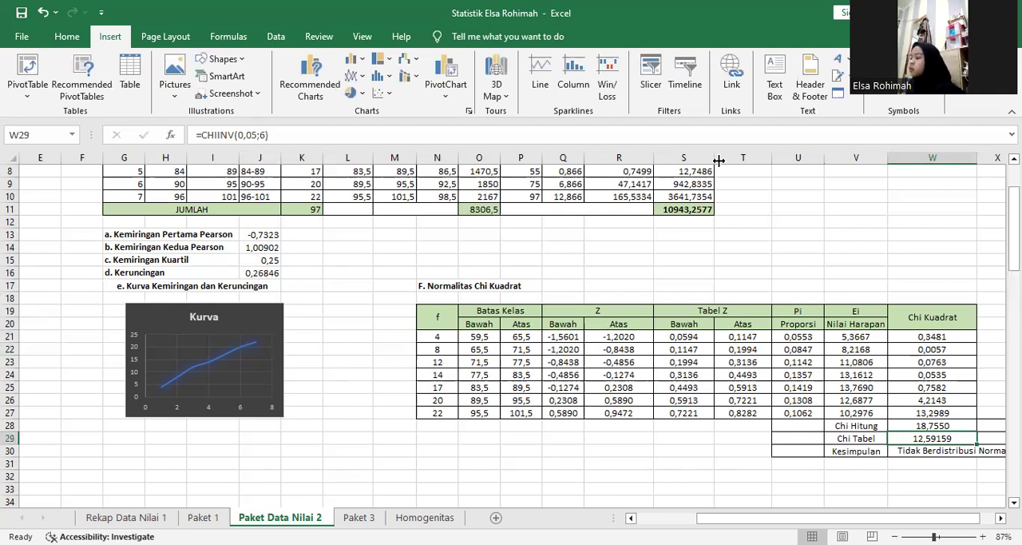
{"action": "double_click", "coordinate": [922, 439]}
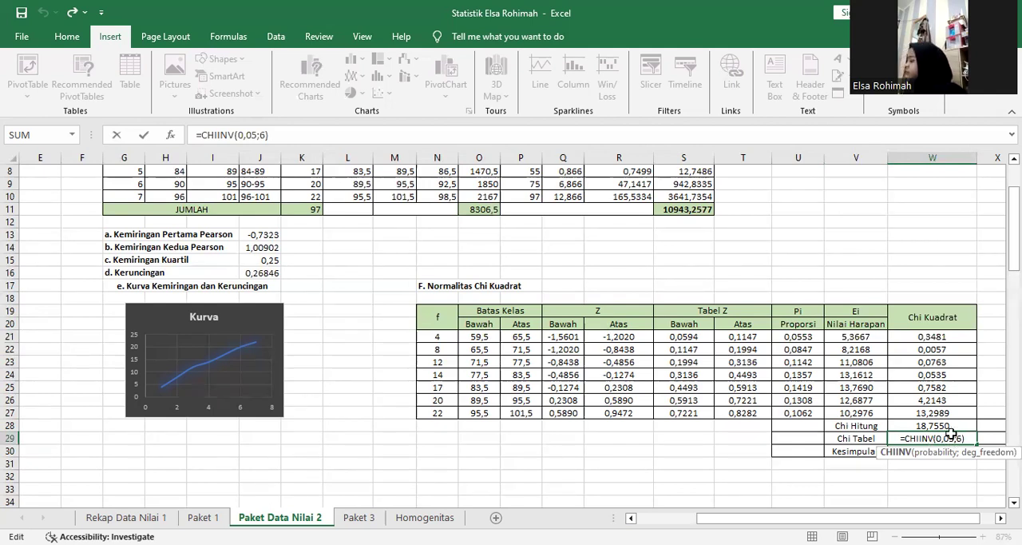
{"action": "key", "text": "Return"}
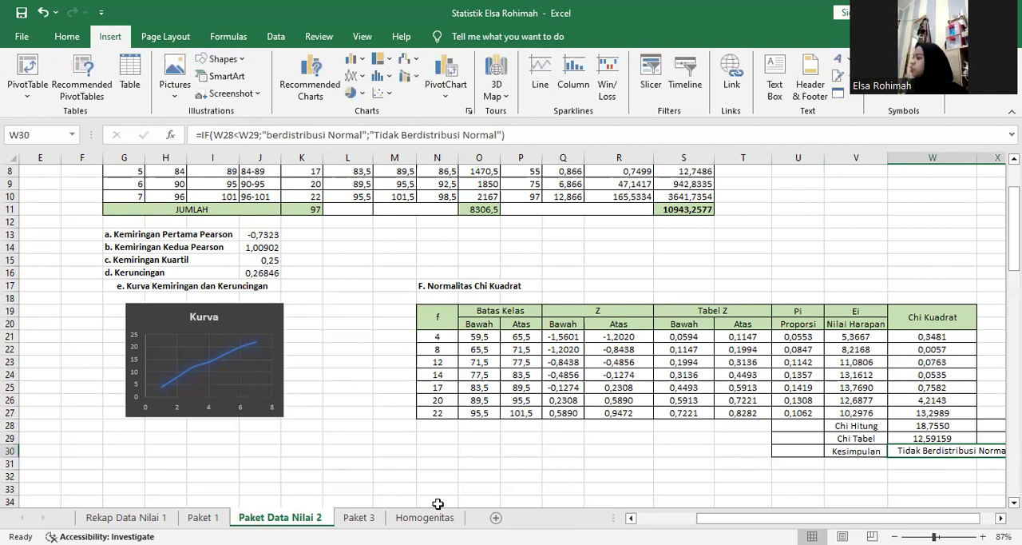
Review the Paket 3 sheet from the raw data and frequency table down to the Kurva chart and Chi Kuadrat normality table.
{"action": "left_click", "coordinate": [359, 517]}
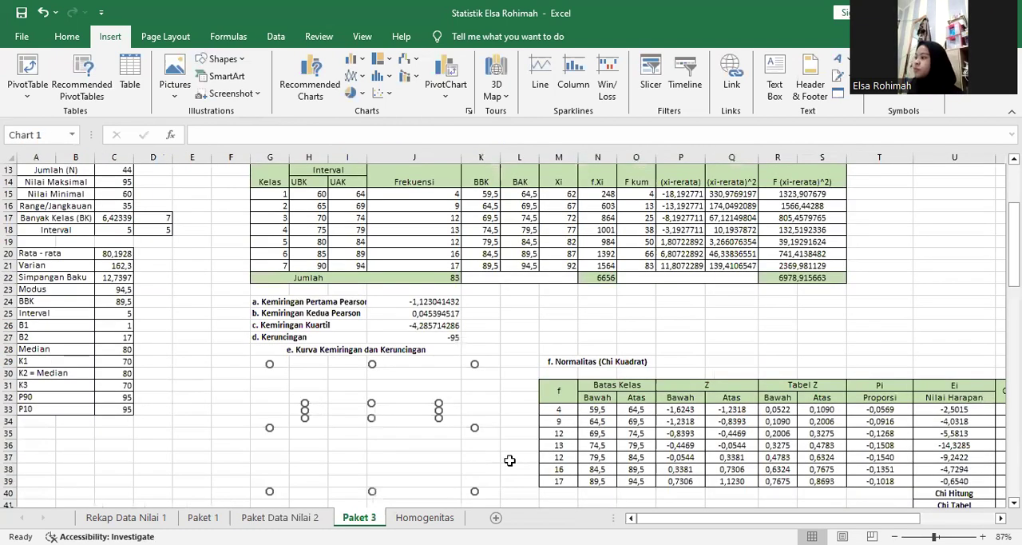
{"action": "left_click_drag", "start_coordinate": [1014, 276], "coordinate": [1014, 181]}
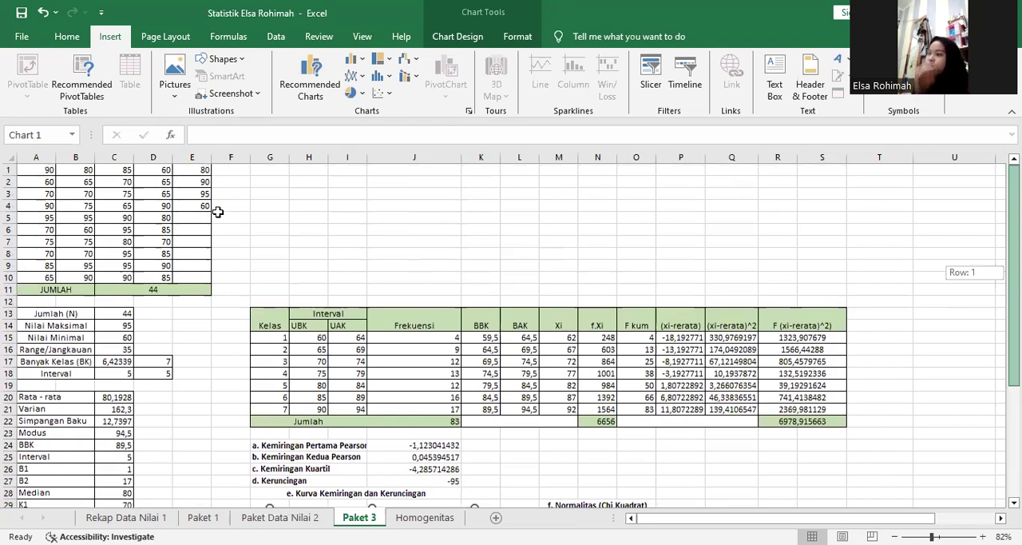
{"action": "left_click_drag", "start_coordinate": [116, 337], "coordinate": [116, 337]}
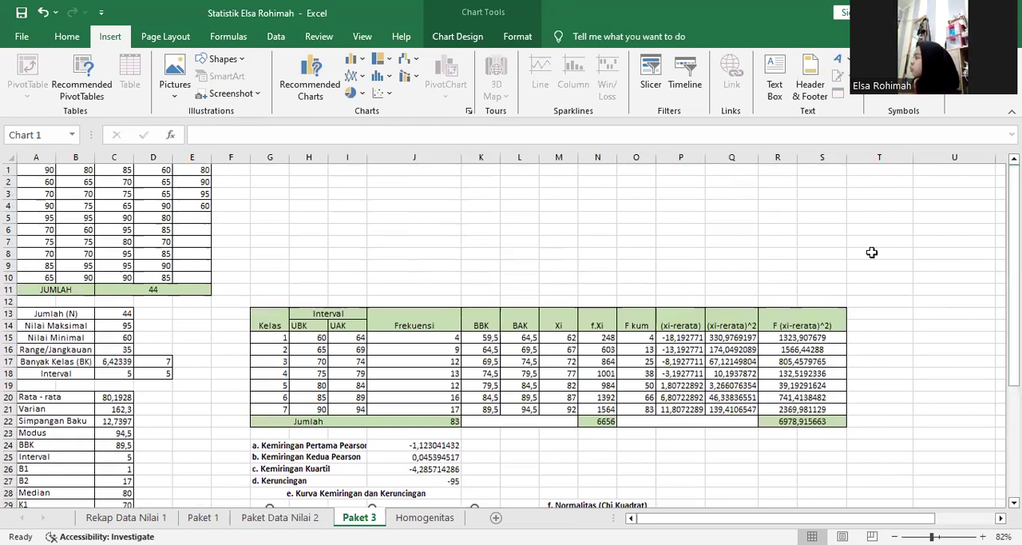
{"action": "left_click_drag", "start_coordinate": [1014, 206], "coordinate": [1014, 241]}
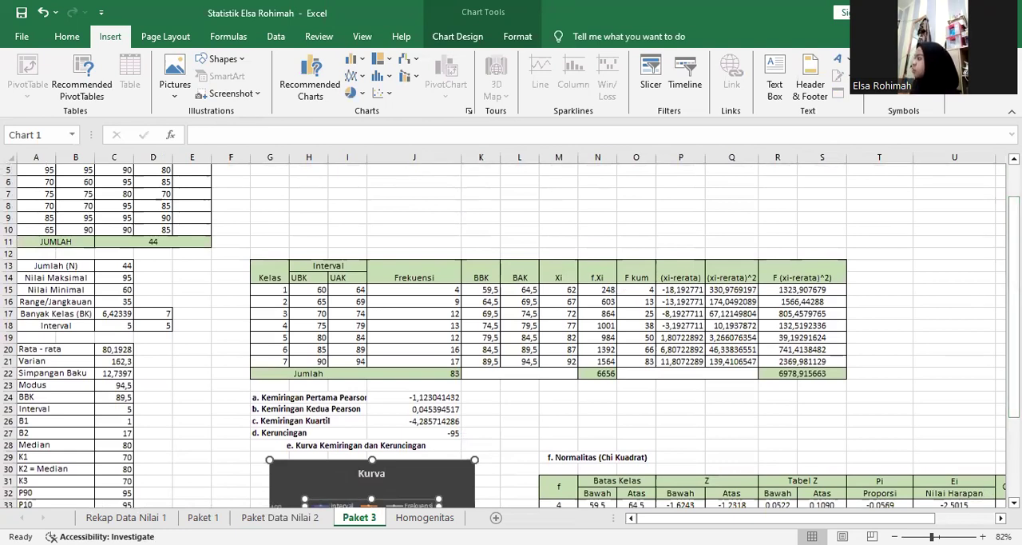
{"action": "left_click_drag", "start_coordinate": [1014, 297], "coordinate": [1014, 371]}
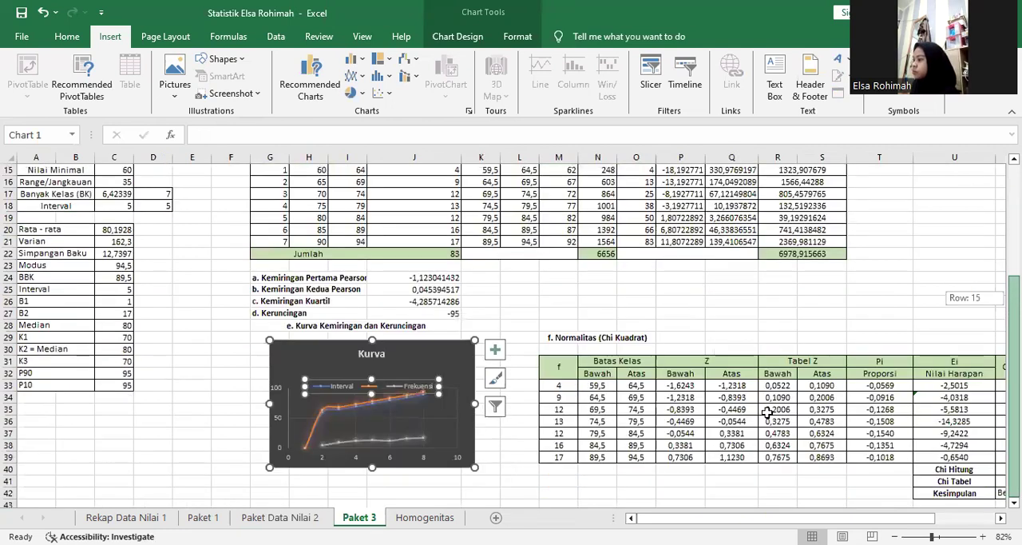
Open the Homogenitas sheet and examine the n, Varian and df entries for Kelompok 1 and Kelompok 2.
{"action": "left_click", "coordinate": [434, 520]}
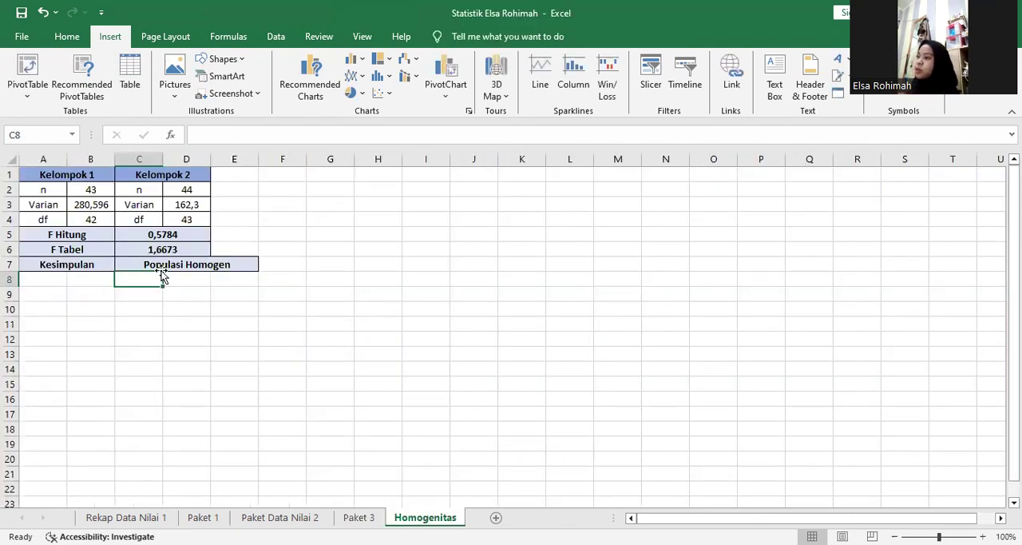
{"action": "left_click", "coordinate": [89, 174]}
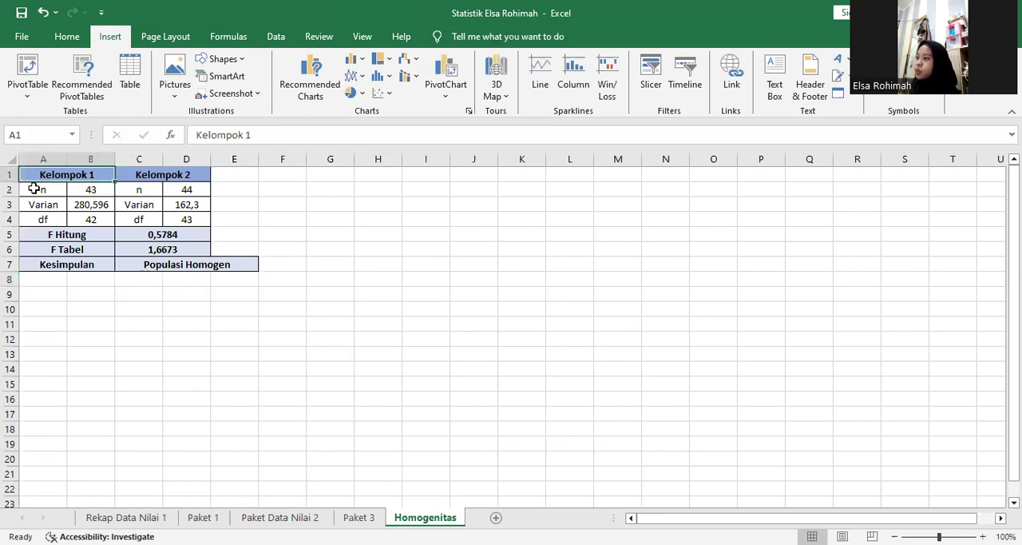
{"action": "key", "text": "Right"}
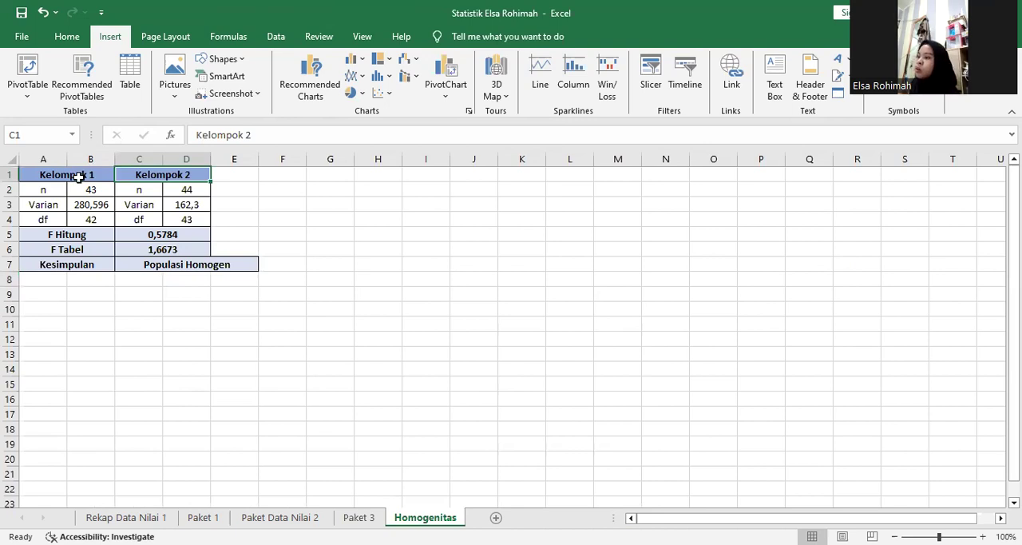
{"action": "left_click", "coordinate": [78, 177]}
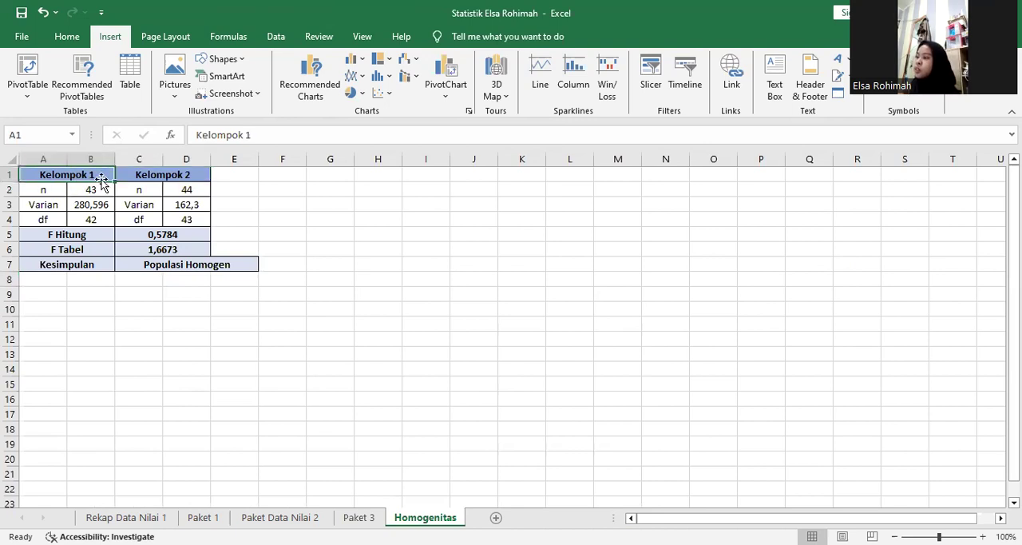
{"action": "left_click", "coordinate": [94, 195]}
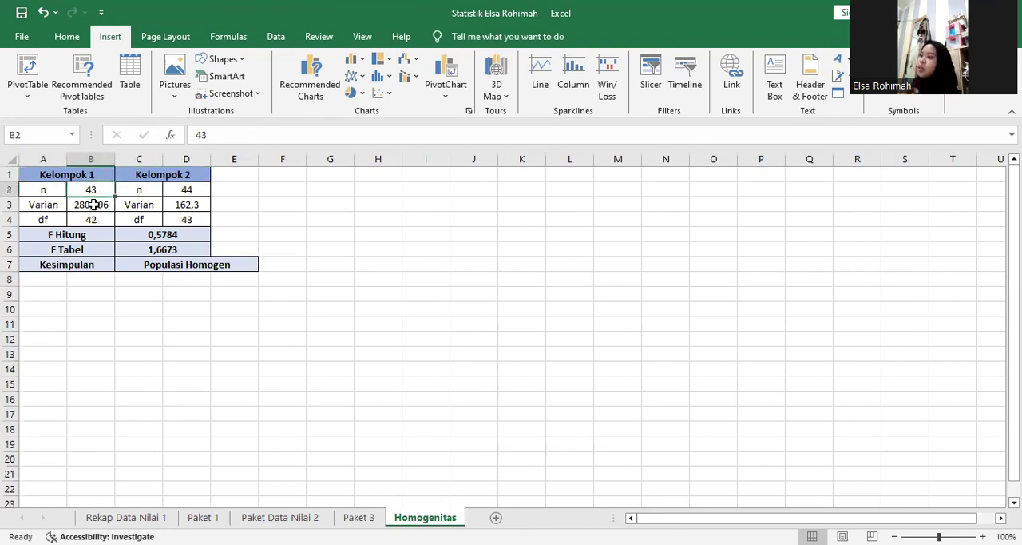
{"action": "left_click", "coordinate": [94, 204]}
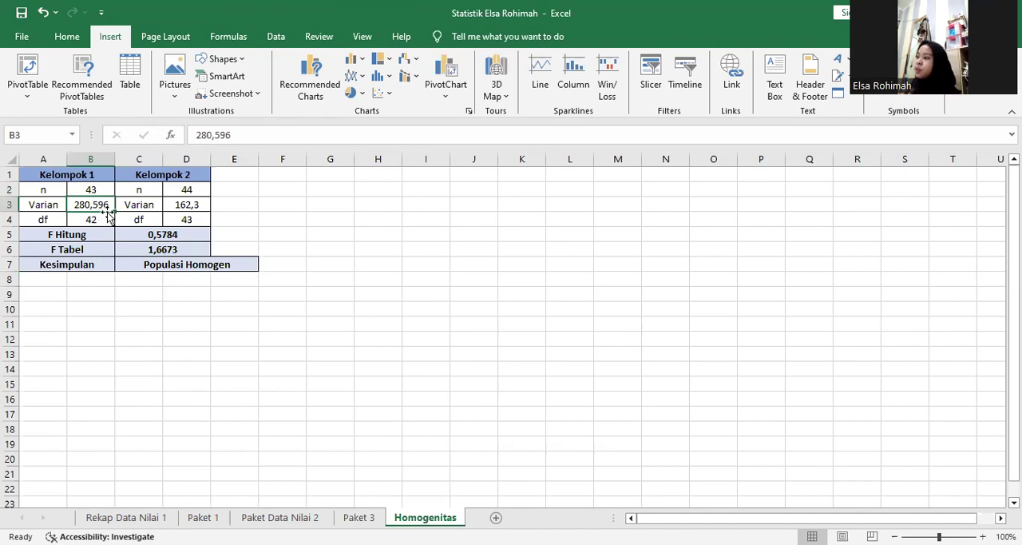
{"action": "left_click", "coordinate": [101, 219]}
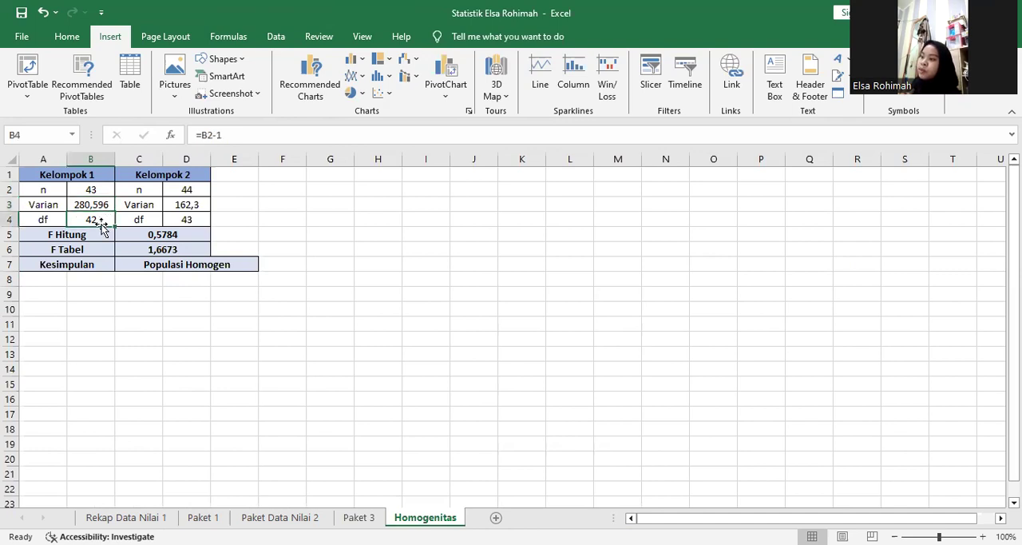
{"action": "left_click", "coordinate": [189, 189]}
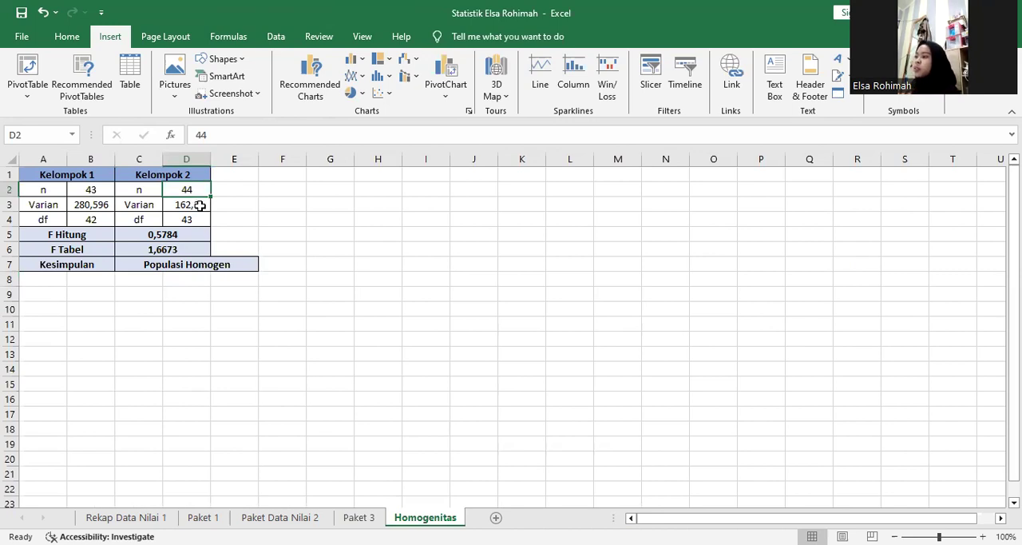
{"action": "left_click", "coordinate": [196, 220]}
Check the F Hitung formula in C5 and its references to the two groups' variances.
{"action": "left_click", "coordinate": [193, 234]}
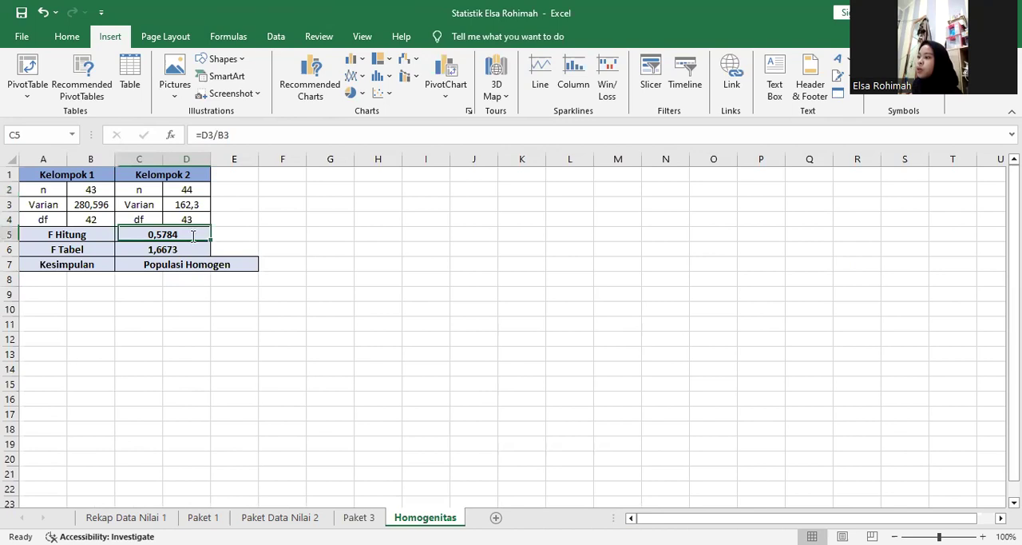
{"action": "double_click", "coordinate": [193, 235]}
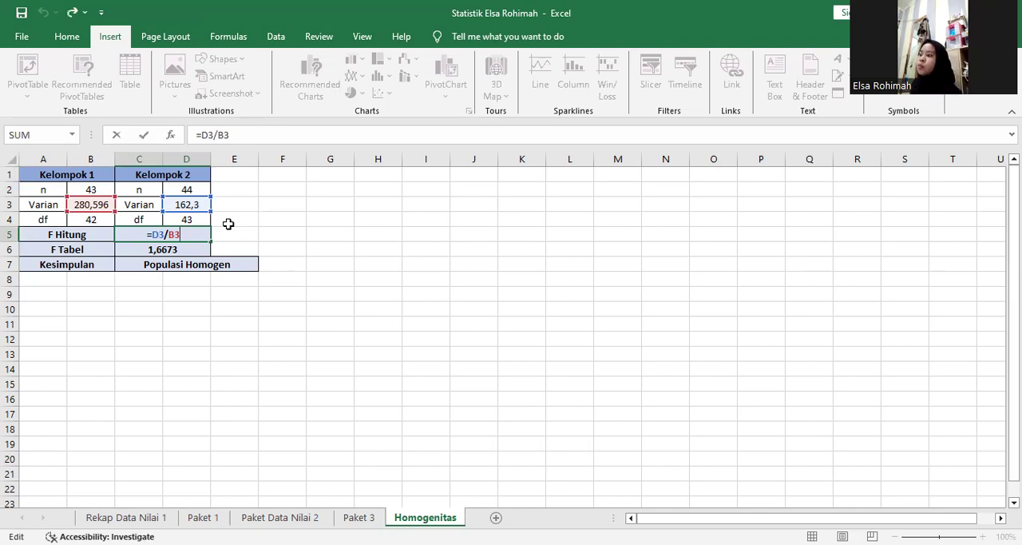
{"action": "key", "text": "Return"}
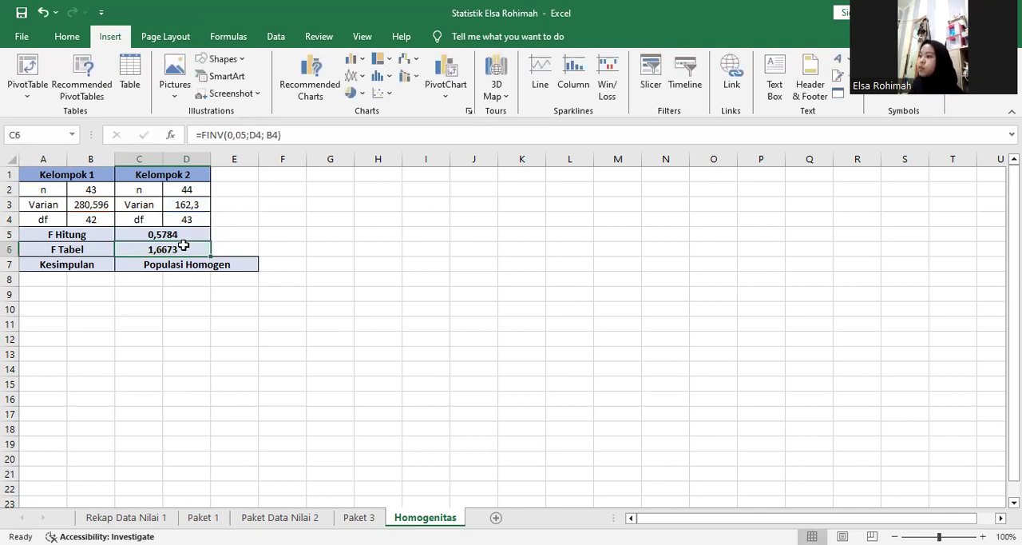
Check the F Tabel FINV formula in C6, tracing its df references and keeping B4 as the second degree of freedom.
{"action": "double_click", "coordinate": [138, 250]}
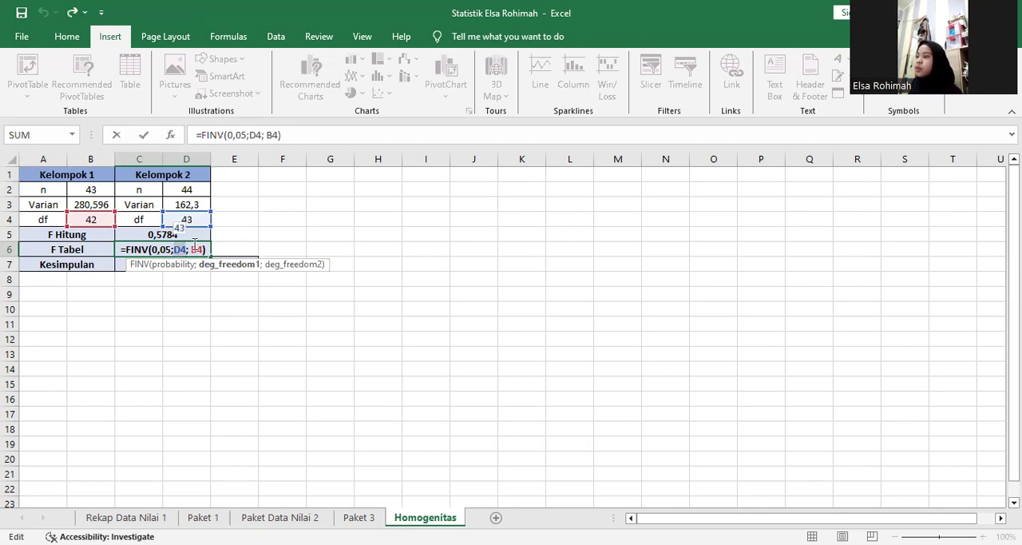
{"action": "left_click", "coordinate": [192, 249]}
{"action": "double_click", "coordinate": [194, 249]}
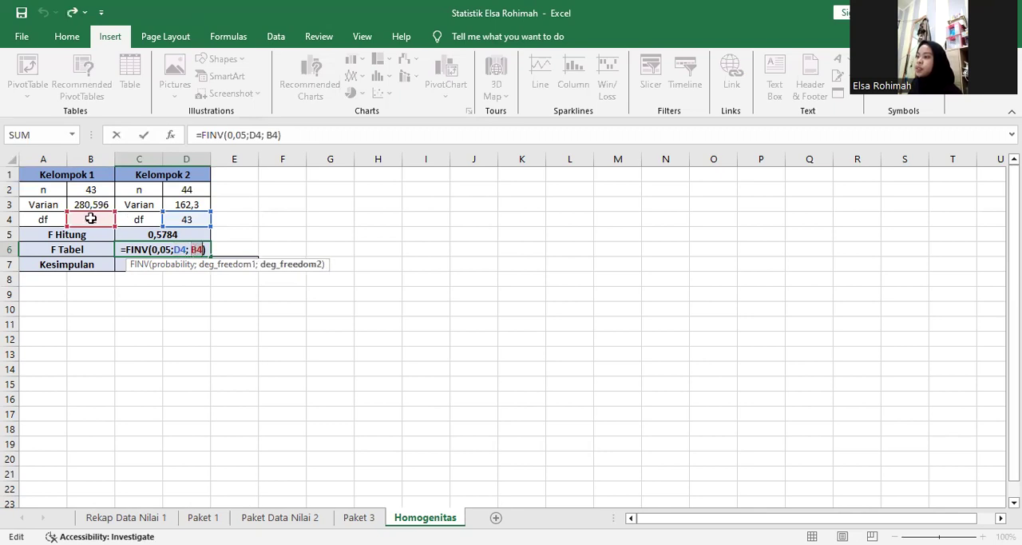
{"action": "left_click", "coordinate": [133, 293]}
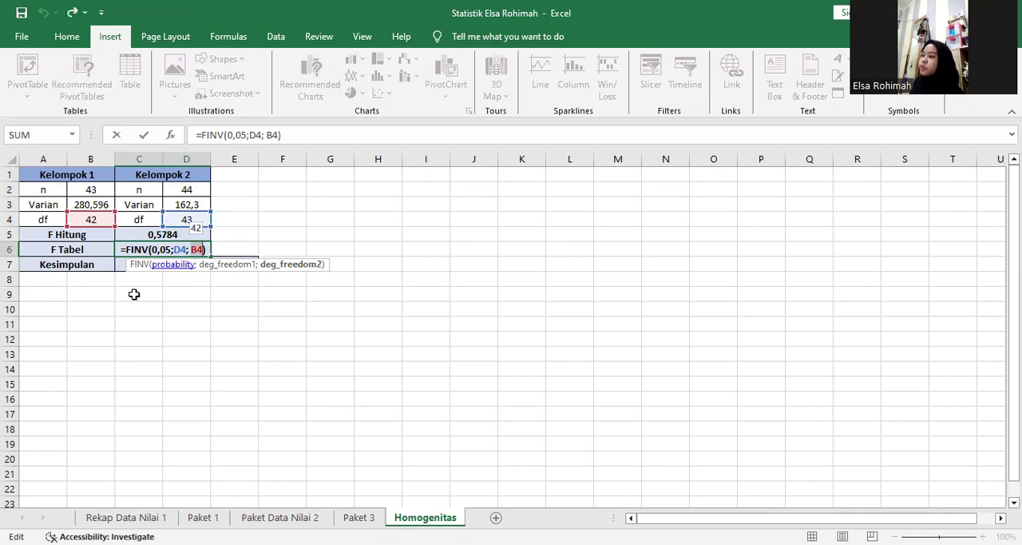
{"action": "left_click", "coordinate": [81, 219]}
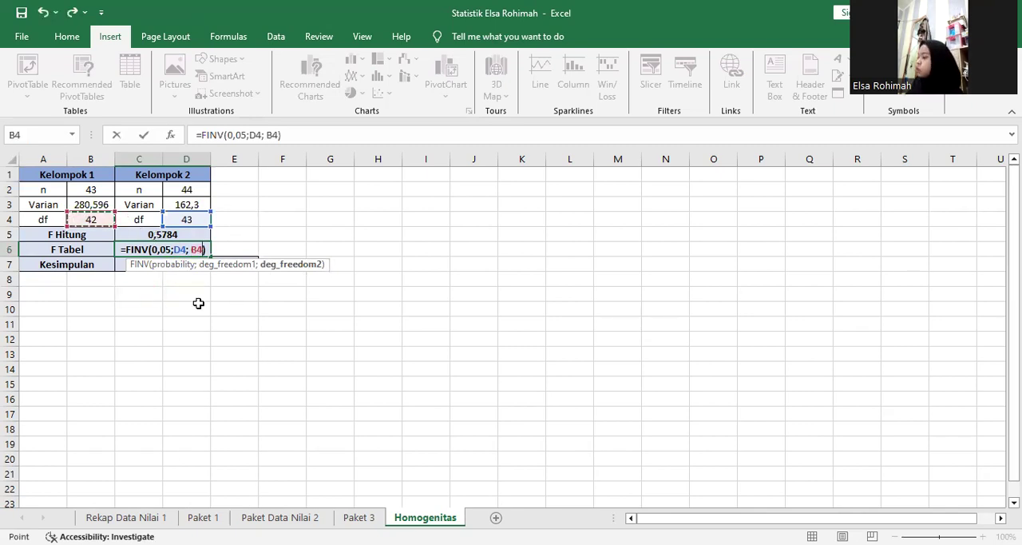
{"action": "key", "text": "Return"}
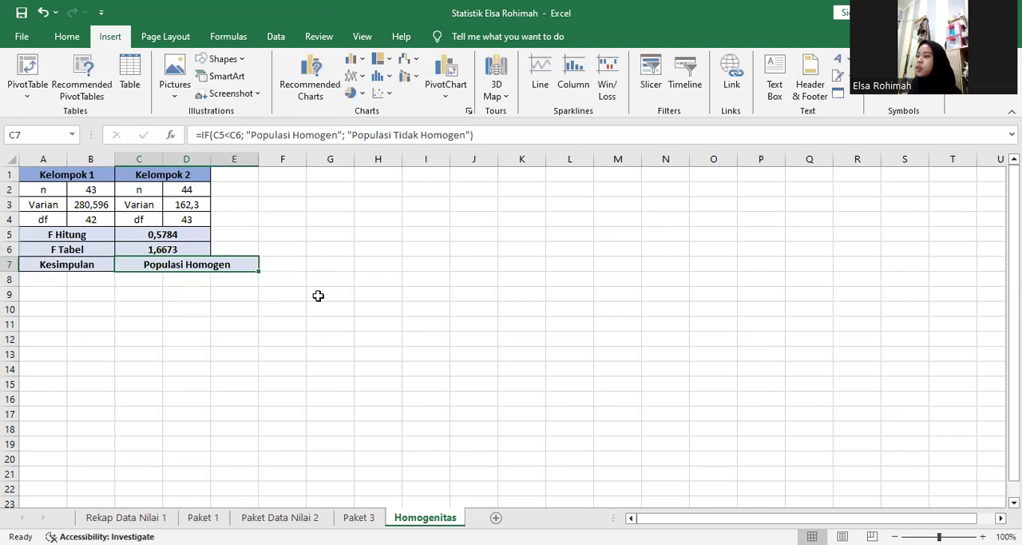